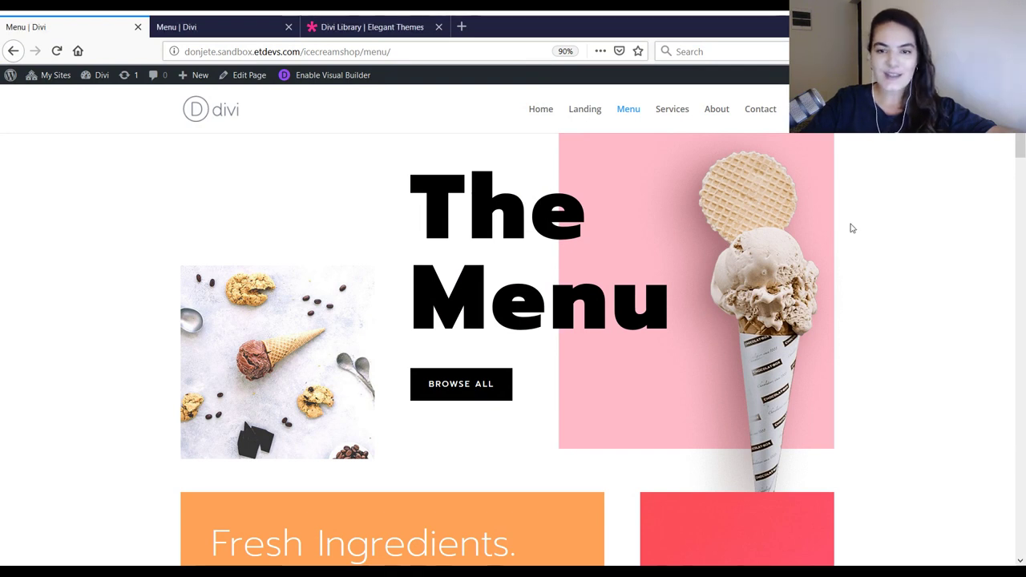
- Open the Ice Cream Shop layout pack in the Divi layout library on the Elegant Themes site
scroll(841, 238, "down", 2)
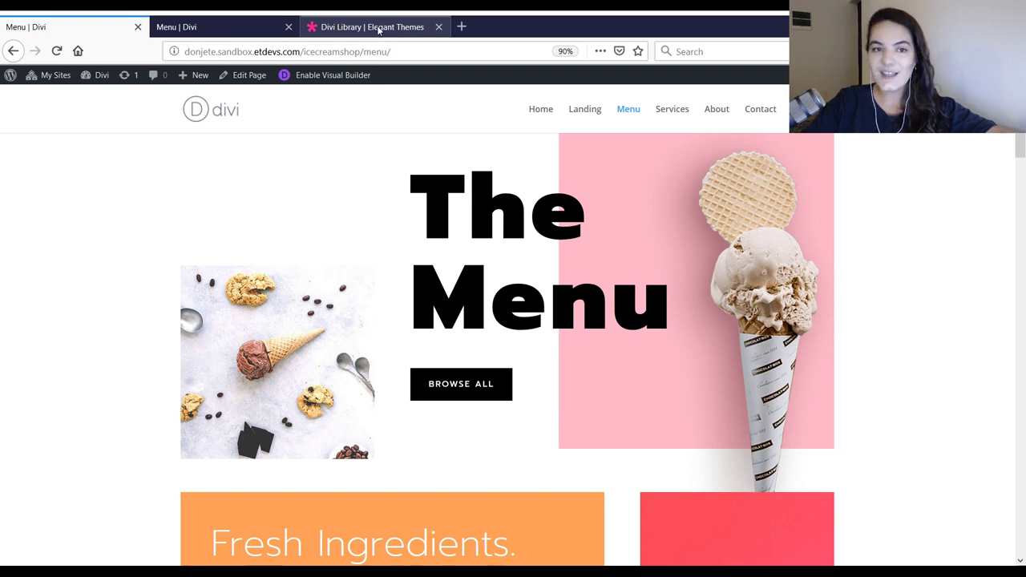
left_click(378, 30)
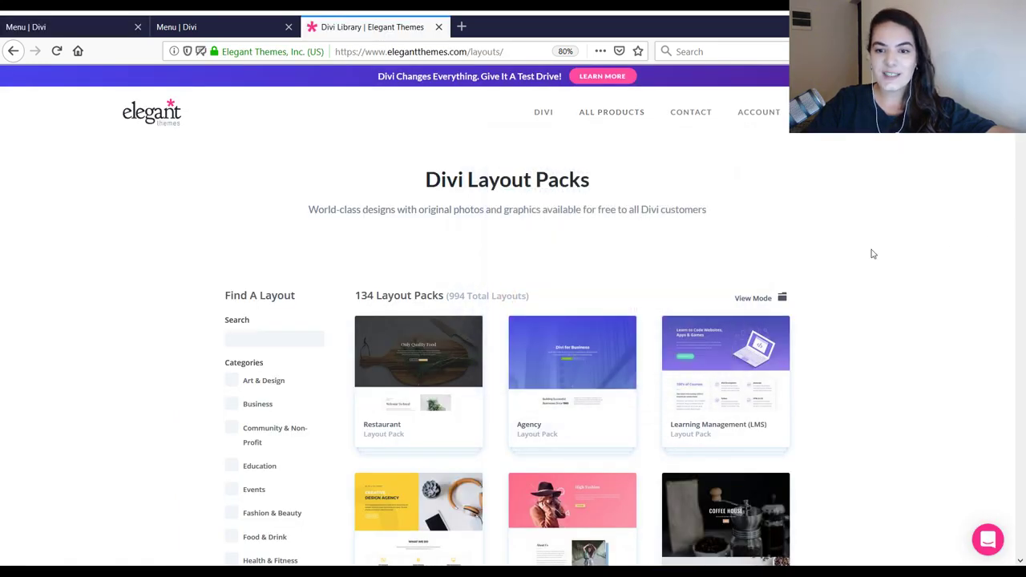
scroll(714, 450, "down", 10)
left_click_drag(1020, 144, 994, 502)
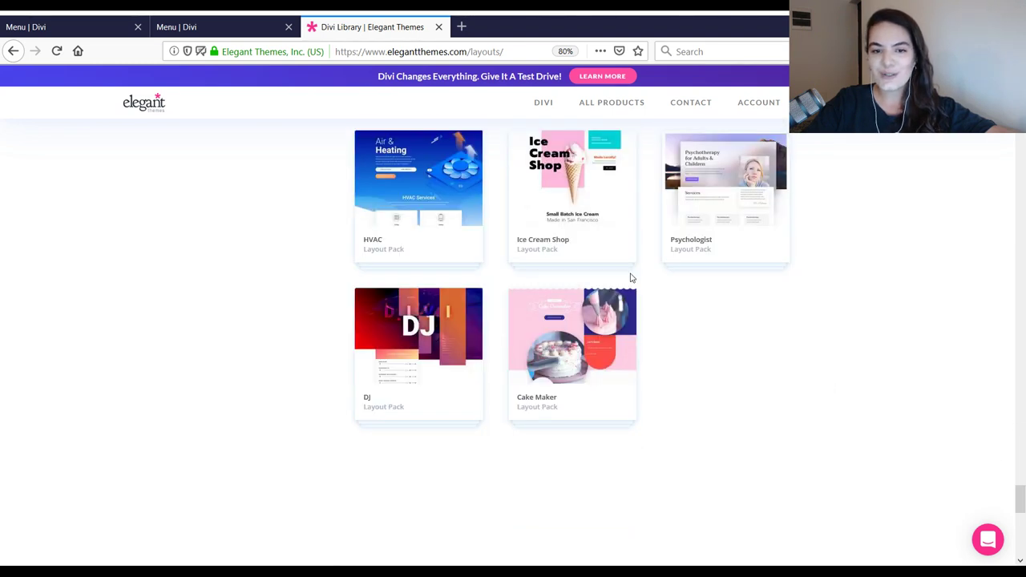
scroll(617, 273, "up", 1)
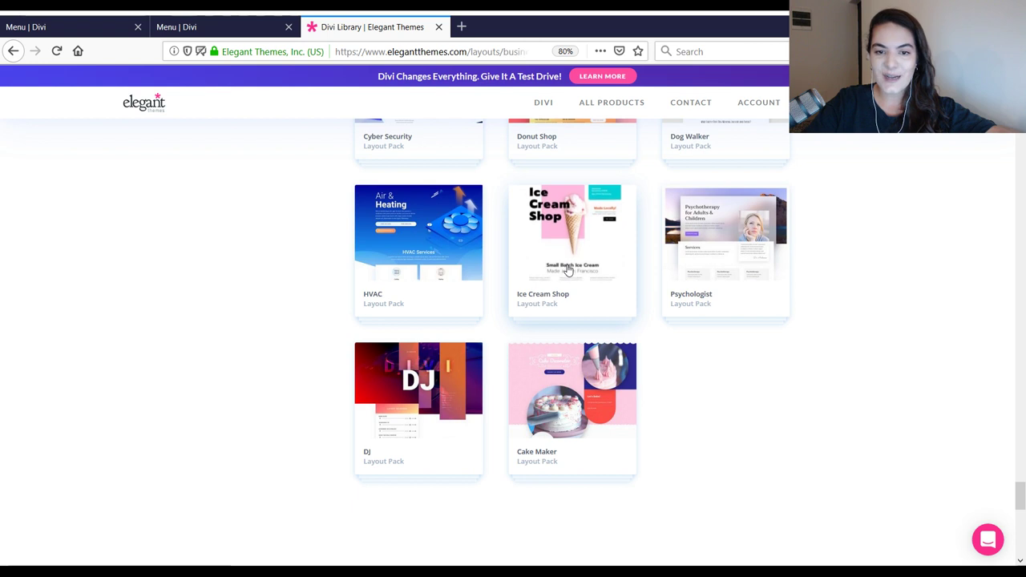
left_click(572, 256)
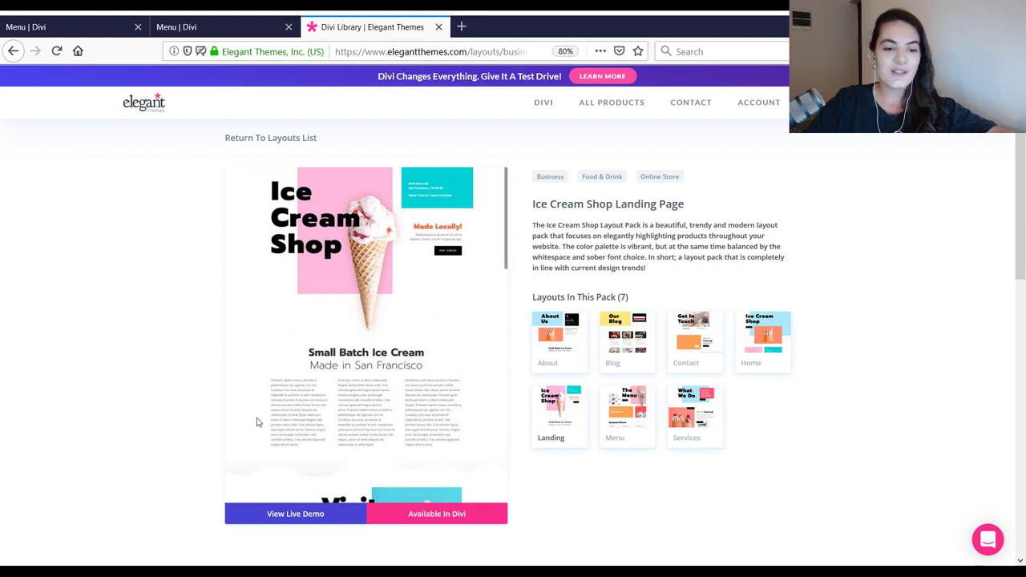
- Preview the live demo of the Ice Cream Shop landing page, then close the demo and the layout library
left_click(279, 523)
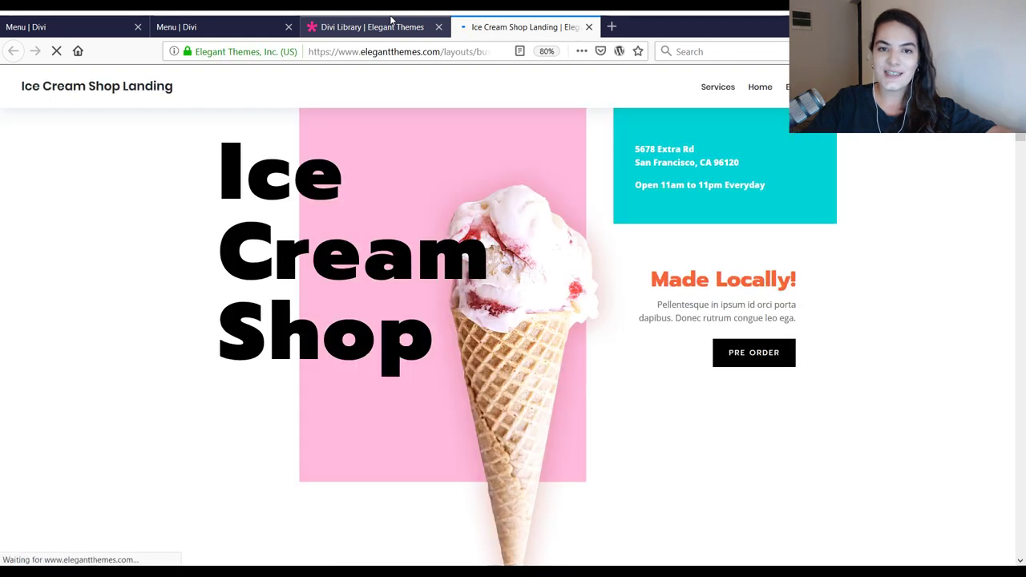
left_click(376, 21)
left_click(305, 515)
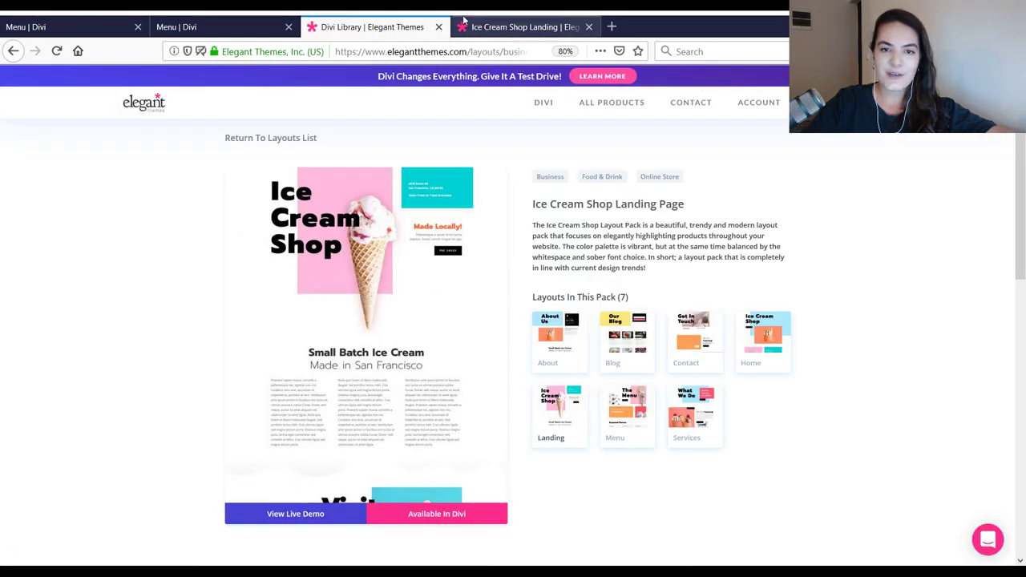
scroll(722, 177, "down", 15)
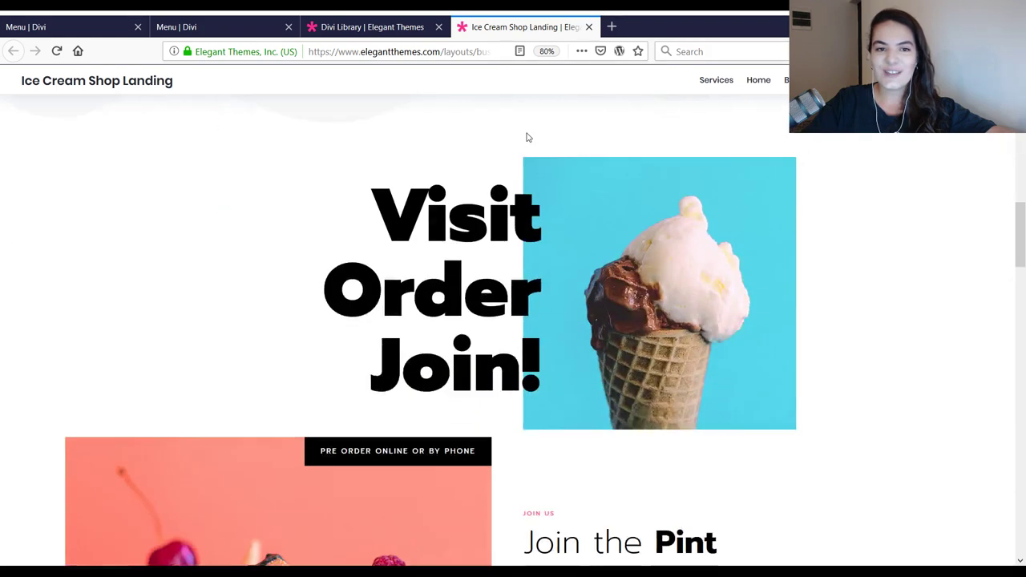
scroll(526, 133, "down", 10)
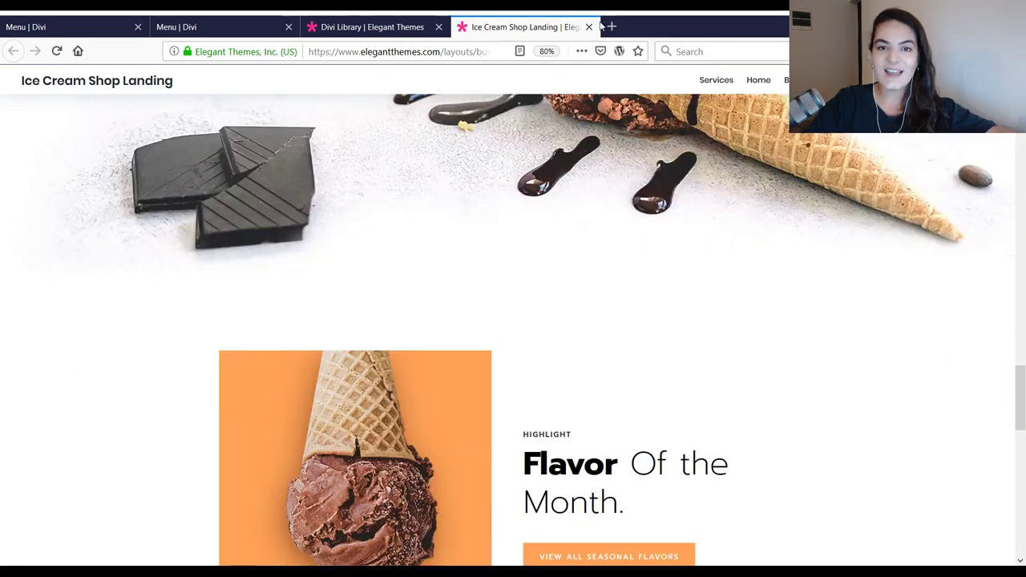
left_click(589, 28)
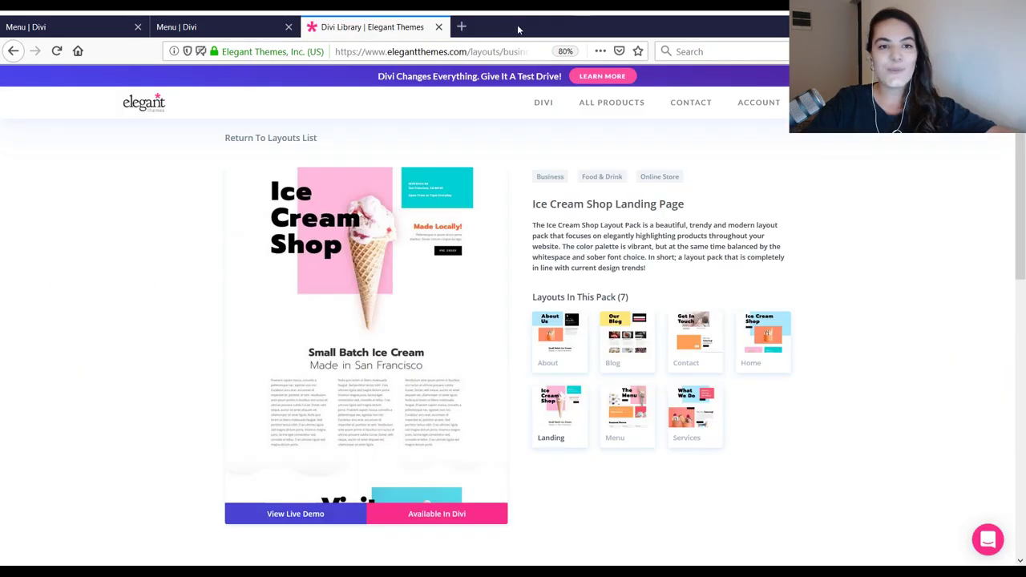
left_click(439, 27)
- Examine the flavors carousel on the finished Menu page, both at desktop width and in the narrow responsive view
left_click(124, 20)
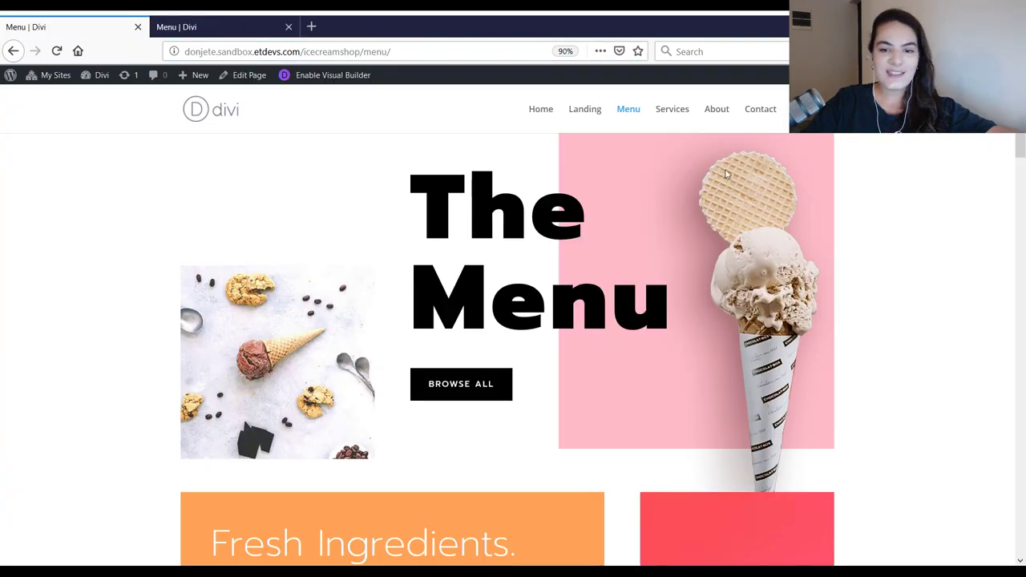
scroll(894, 201, "down", 6)
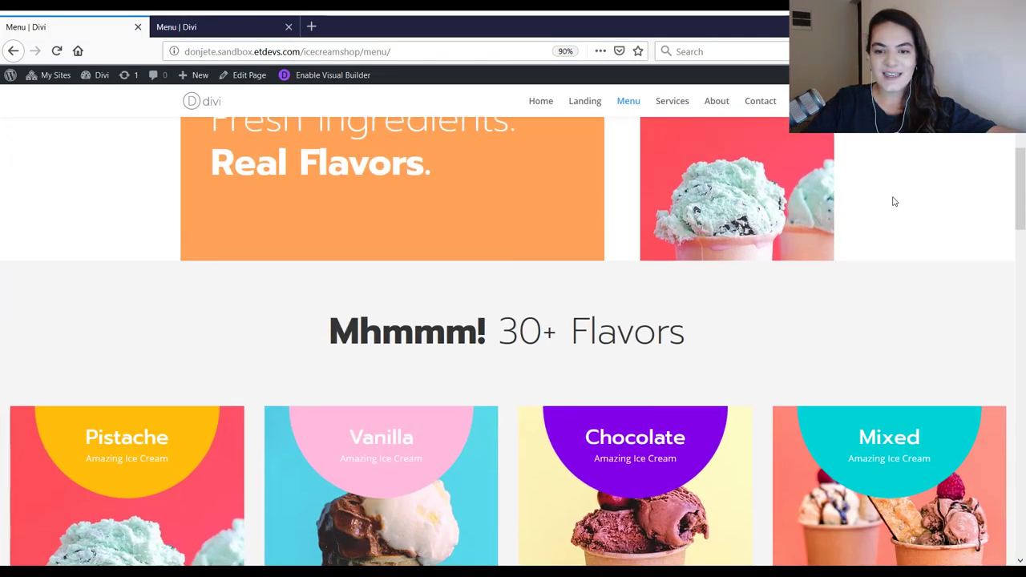
scroll(895, 201, "down", 3)
scroll(877, 160, "up", 2)
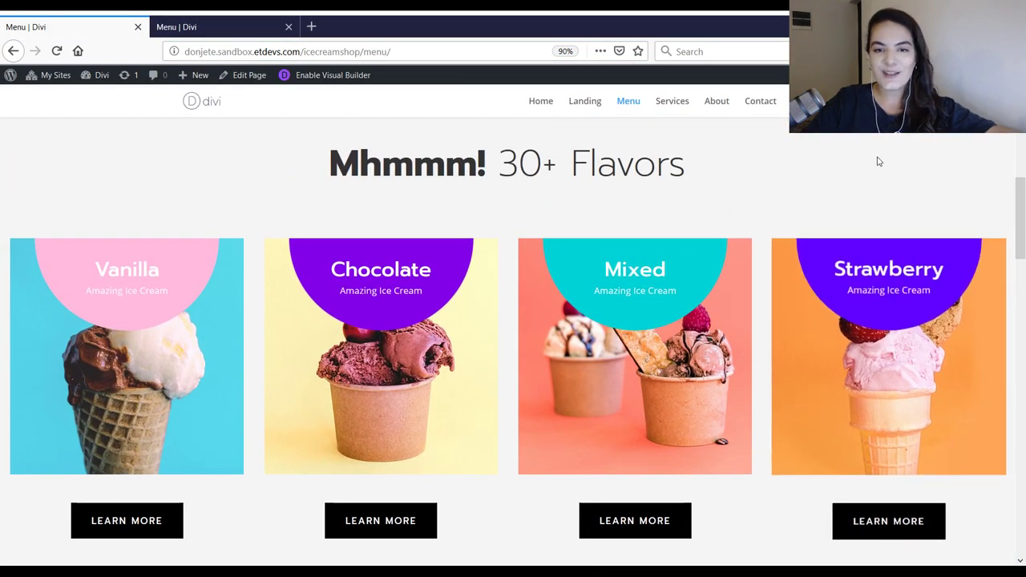
scroll(826, 171, "down", 1)
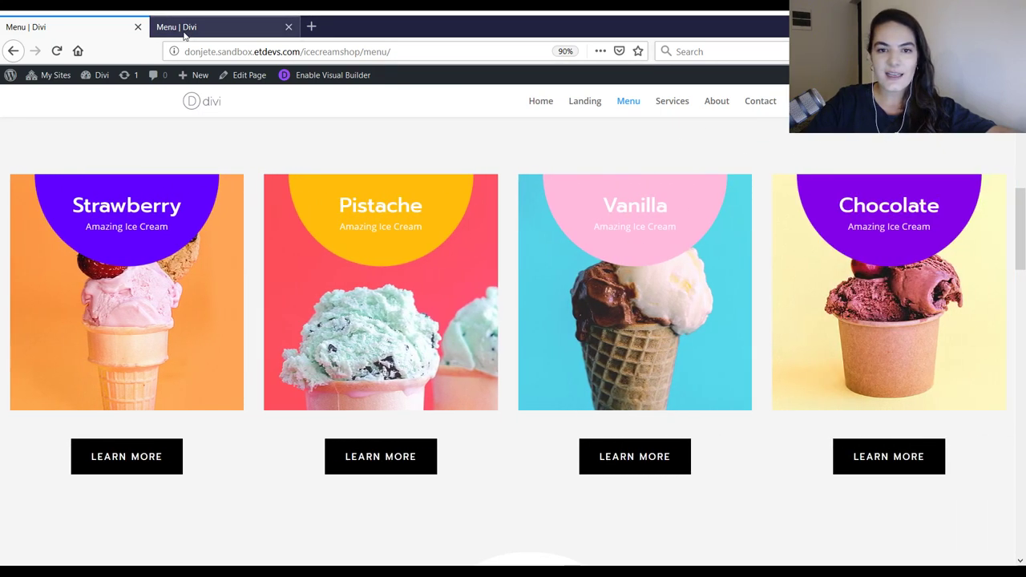
left_click(183, 31)
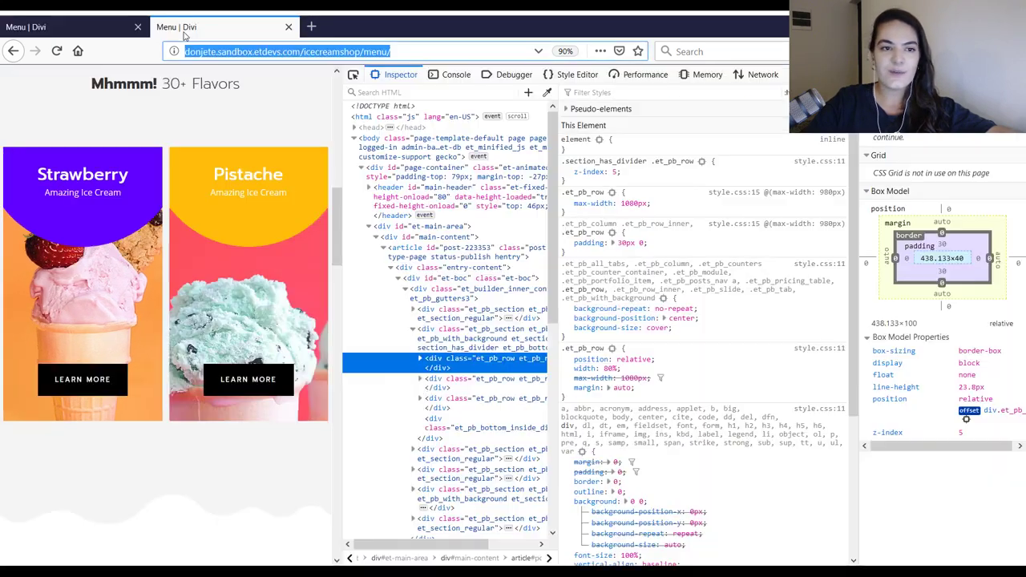
left_click(264, 90)
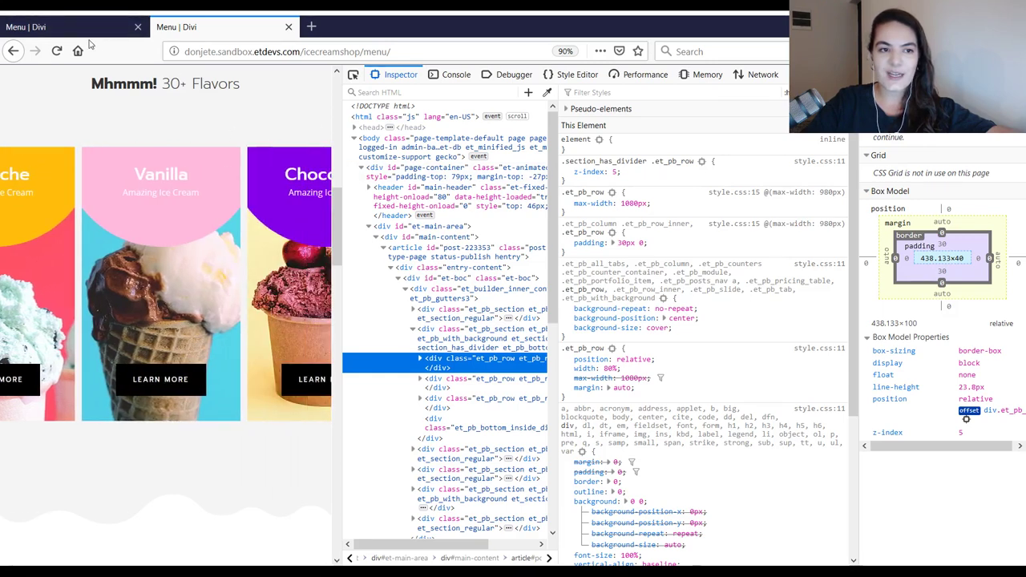
- Open the WordPress admin in a new tab and bring up the head code in the Integration settings of Divi Theme Options
left_click(89, 36)
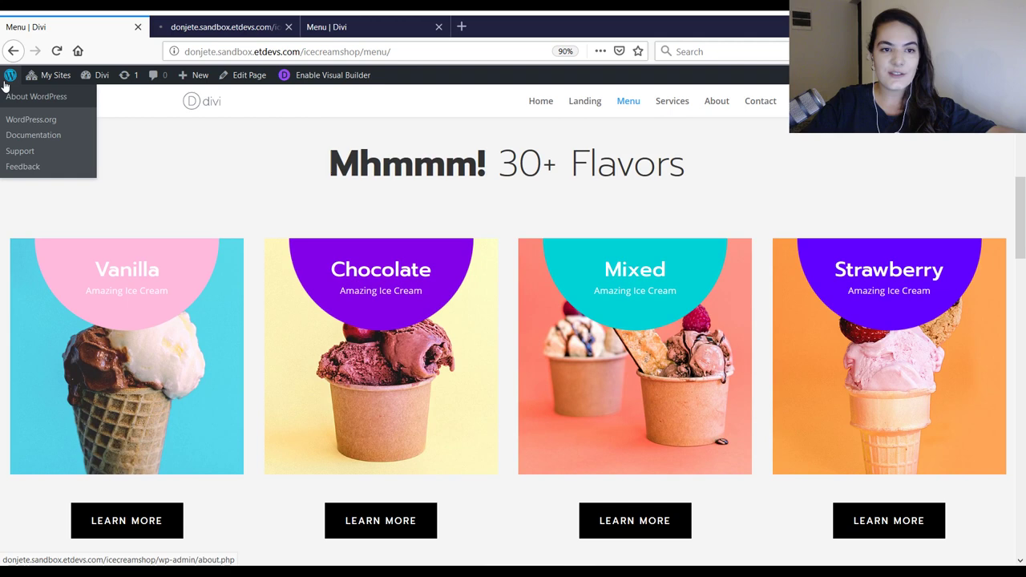
middle_click(7, 85)
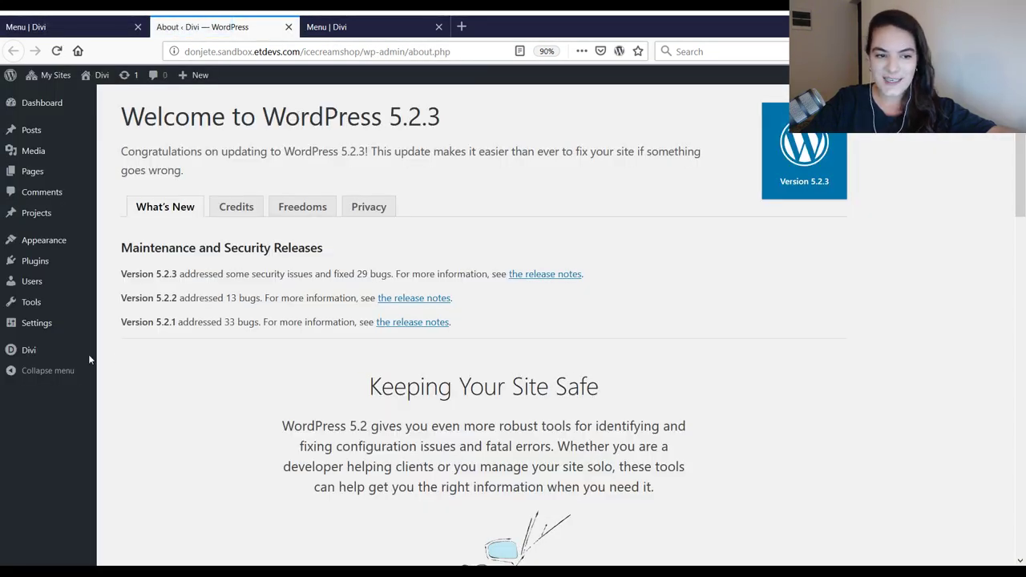
mouse_move(72, 360)
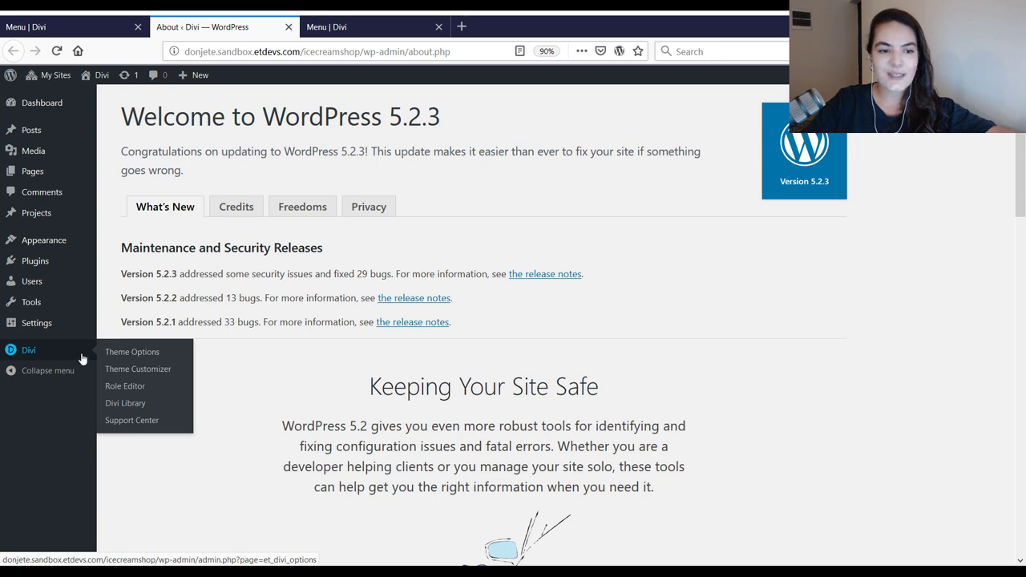
left_click(109, 356)
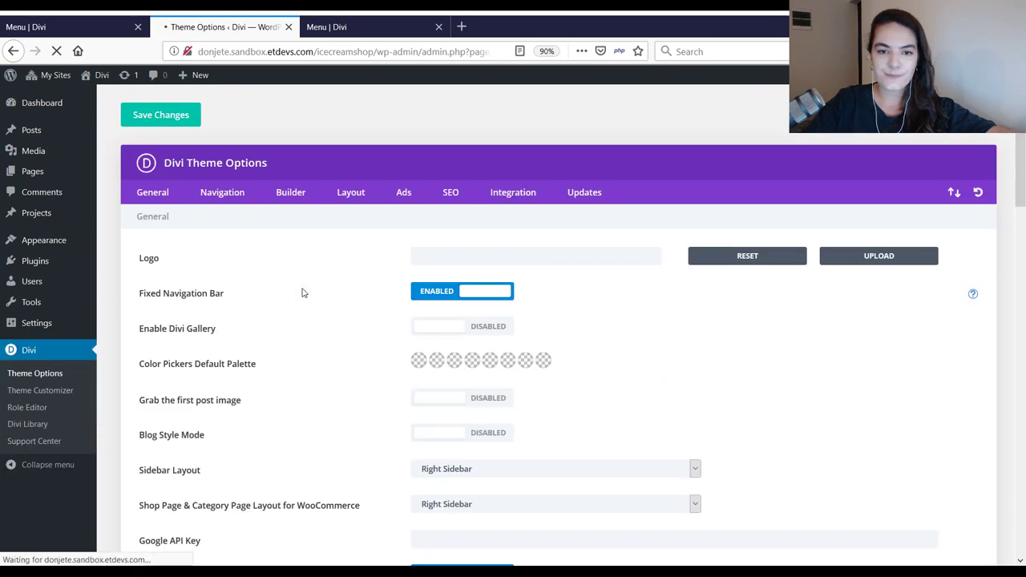
left_click(513, 192)
scroll(586, 431, "down", 2)
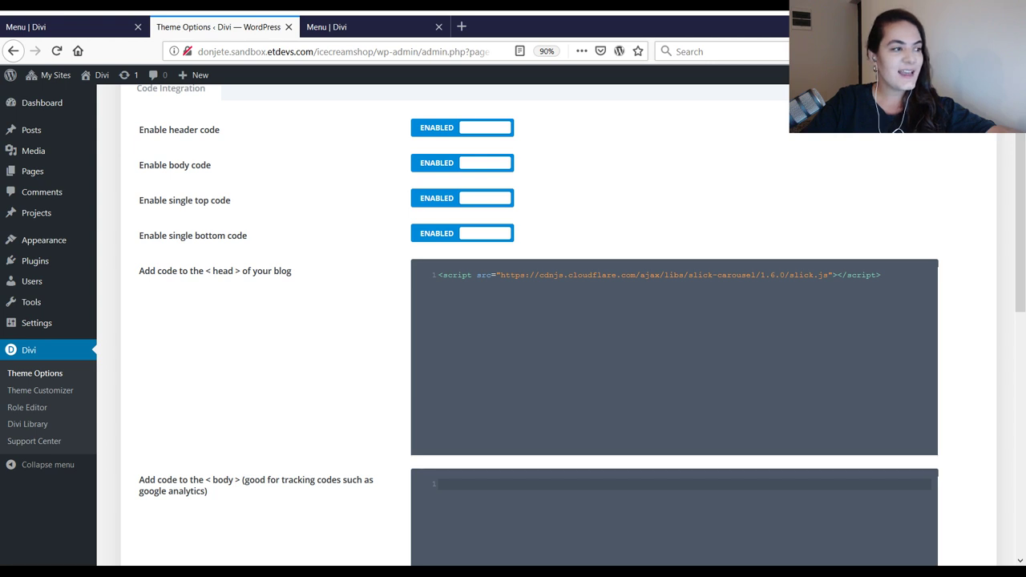
- Create a new WordPress page titled "Menu" and publish it
mouse_move(51, 167)
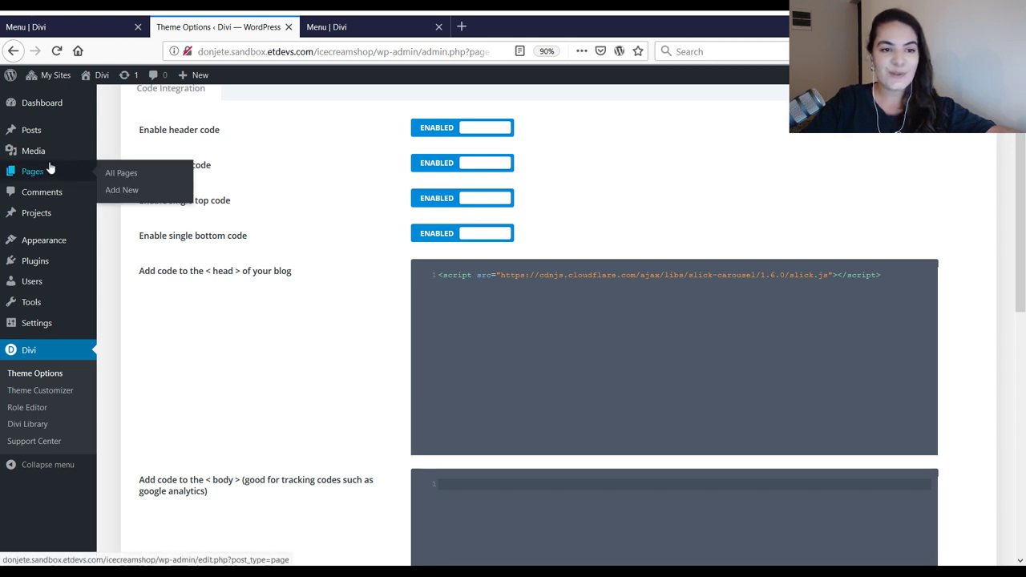
left_click(113, 191)
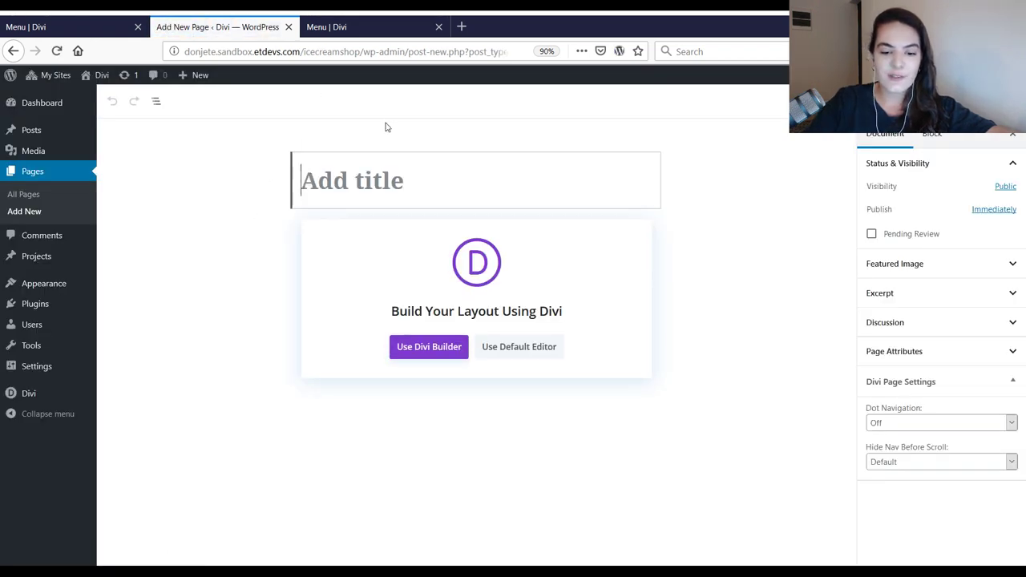
type("Menu")
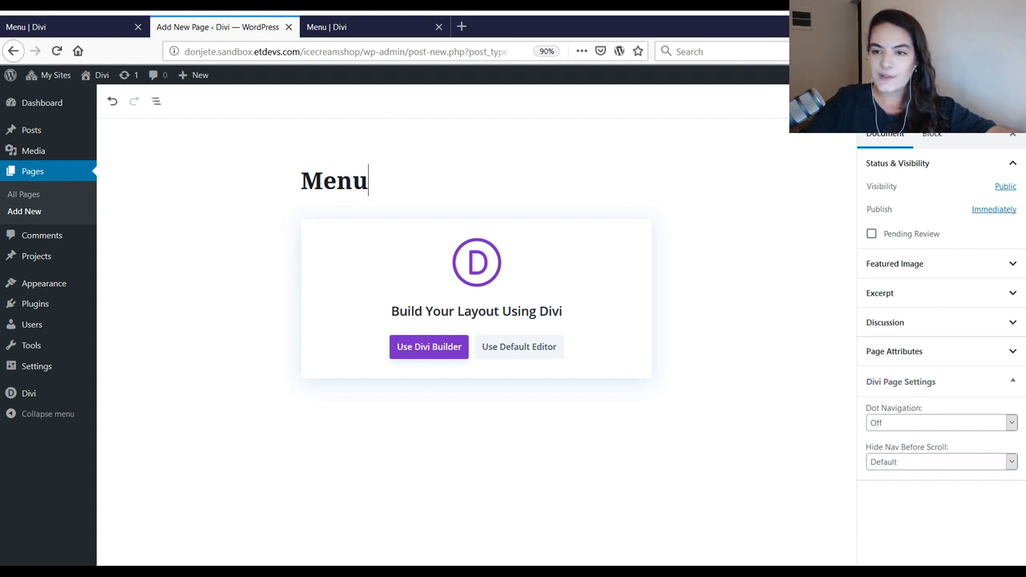
left_click(953, 101)
left_click(890, 101)
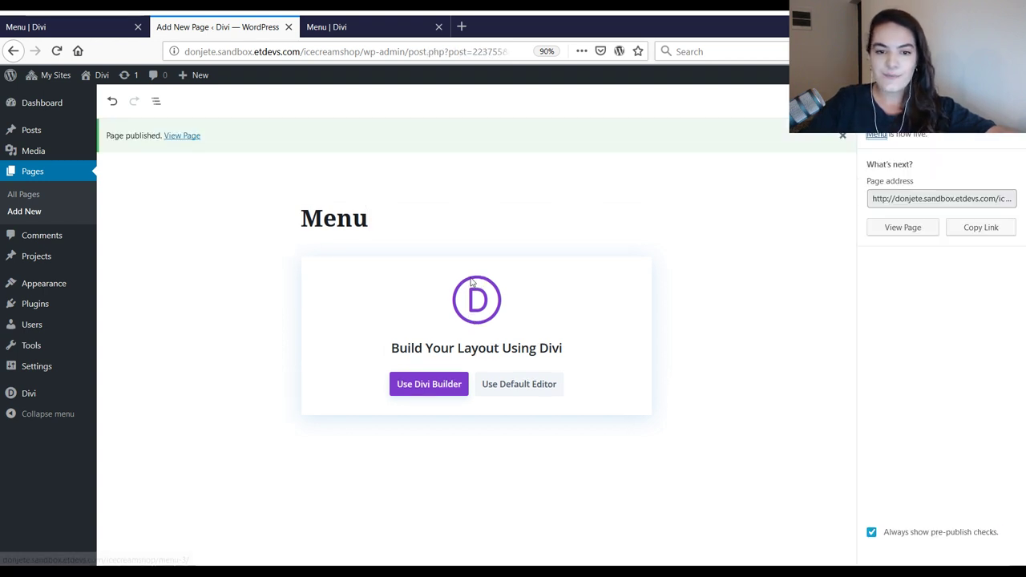
- Build the page in the Divi Builder from the premade Ice Cream Shop Menu layout and save it
left_click(434, 386)
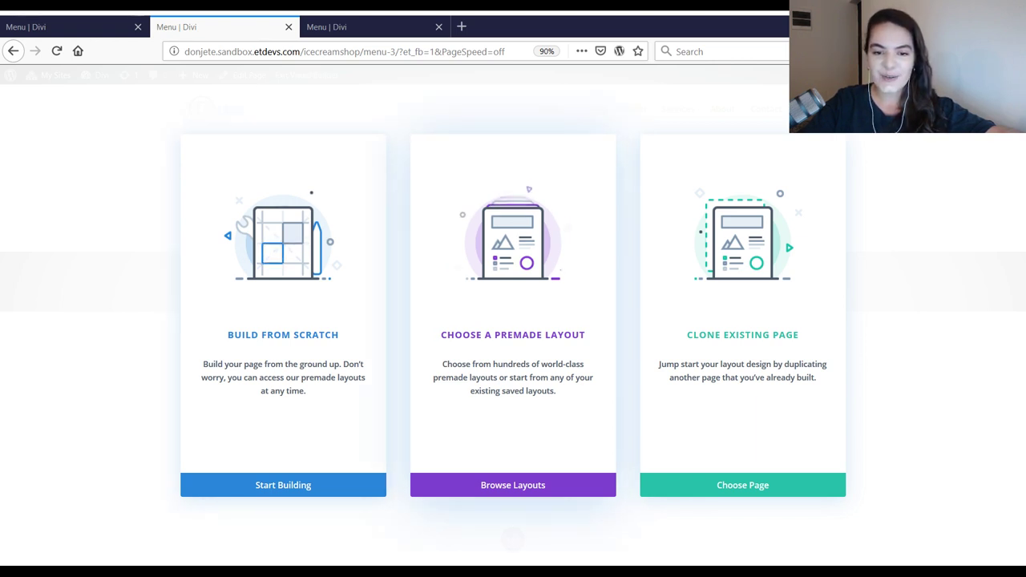
left_click(513, 484)
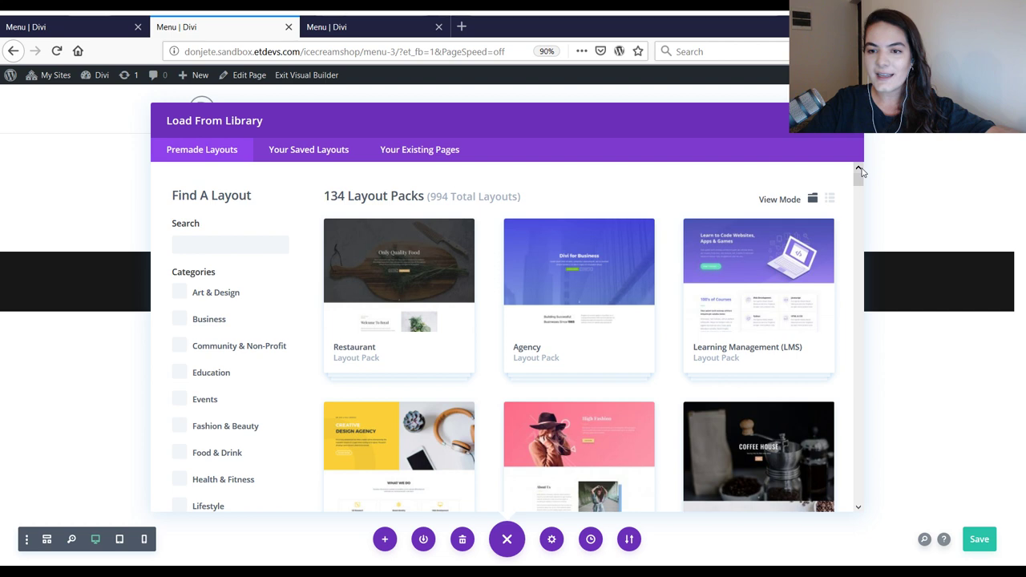
left_click_drag(859, 173, 859, 497)
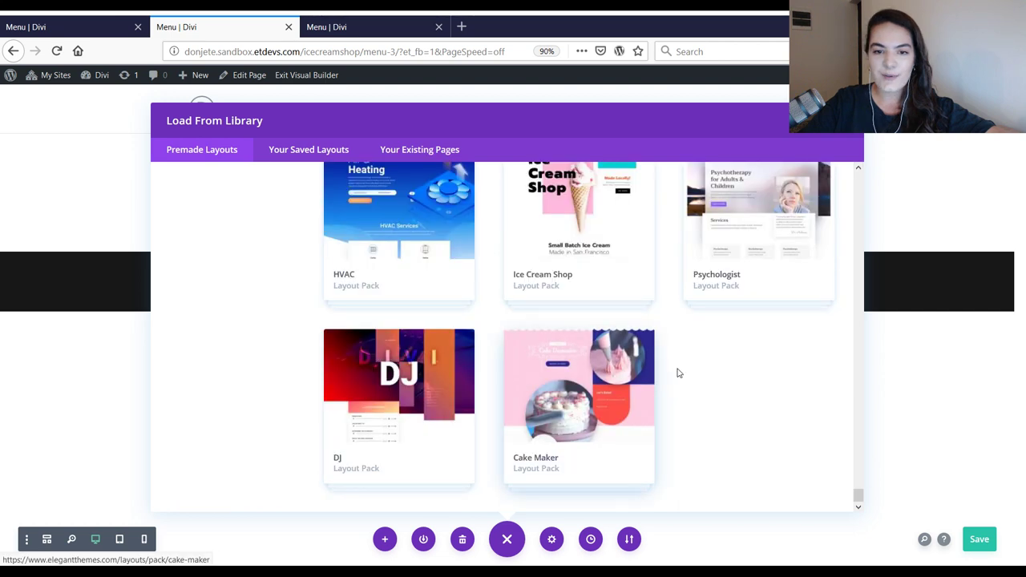
left_click(578, 228)
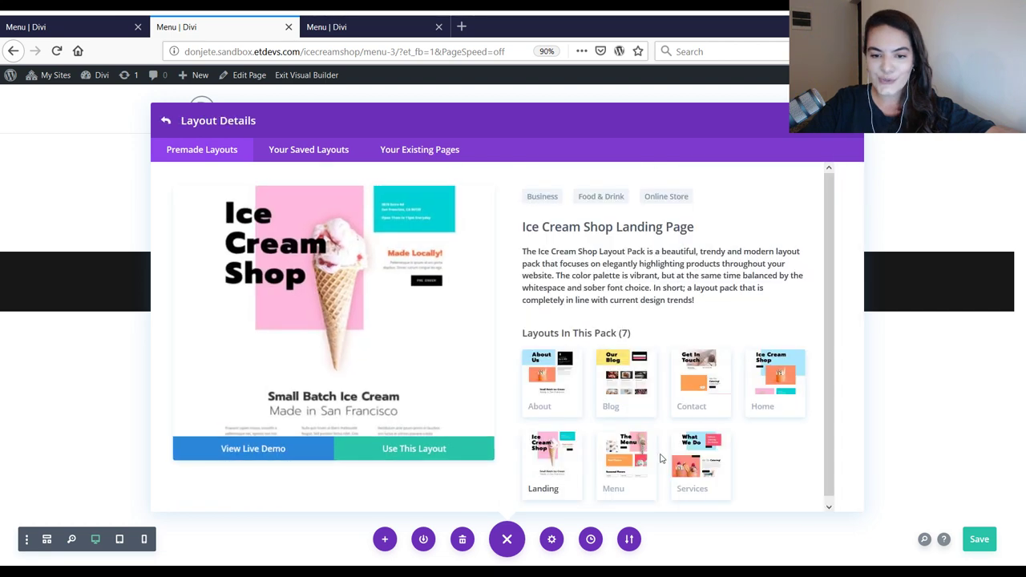
left_click(626, 461)
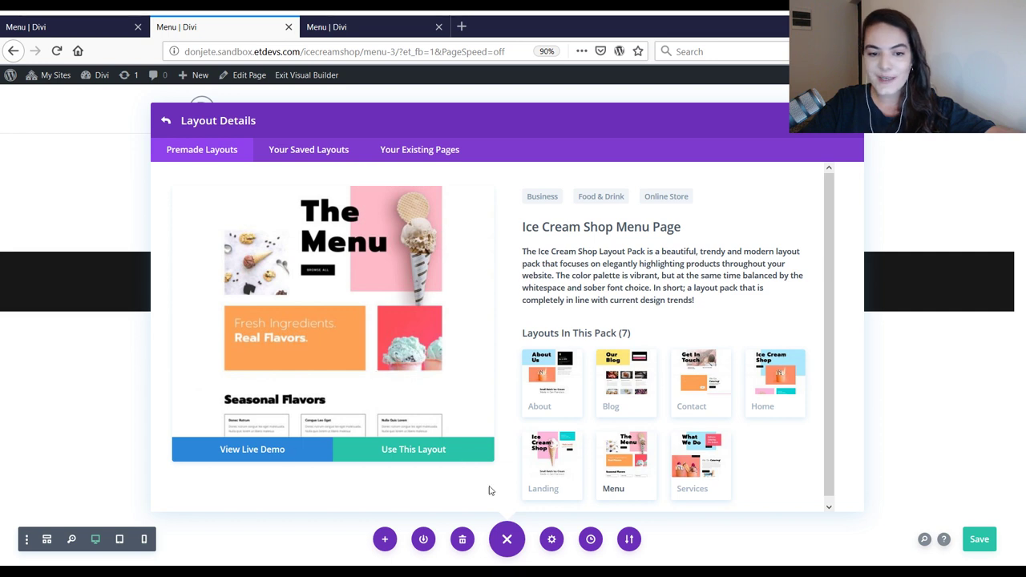
left_click(413, 451)
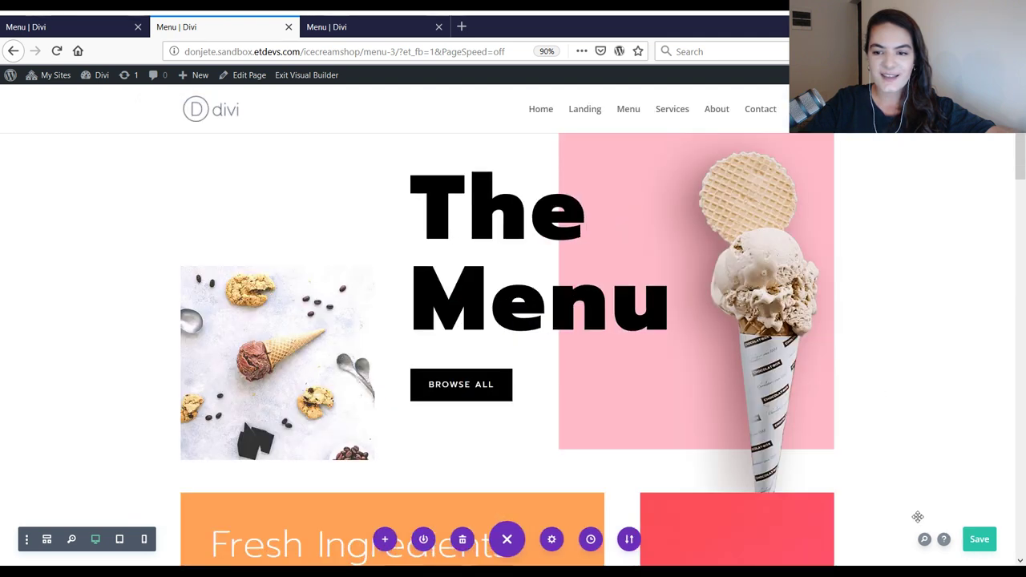
left_click(970, 538)
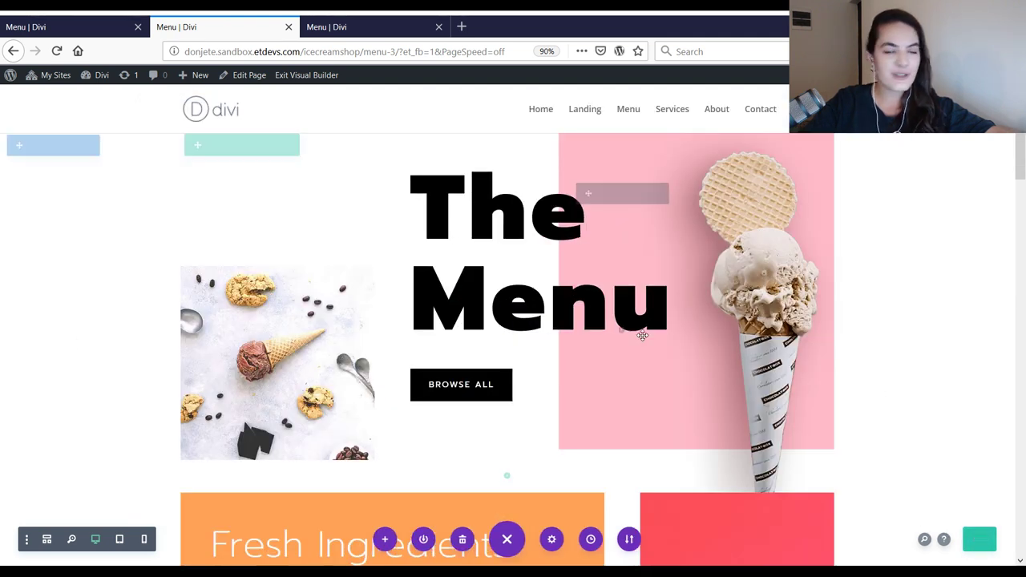
- Start adding a new section between the Fresh Ingredients block and the Seasonal Flavors section
scroll(618, 328, "down", 10)
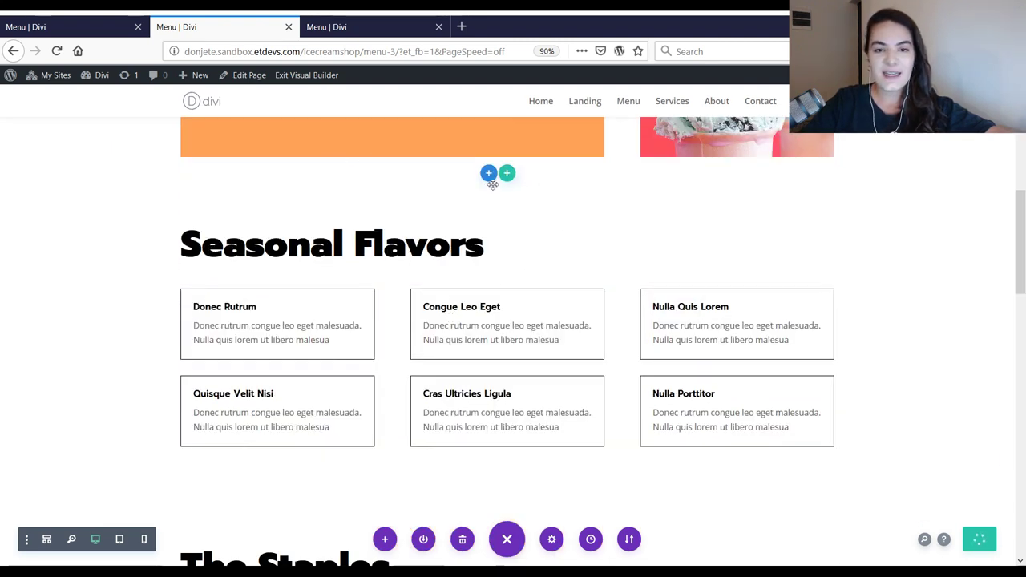
left_click_drag(487, 174, 487, 178)
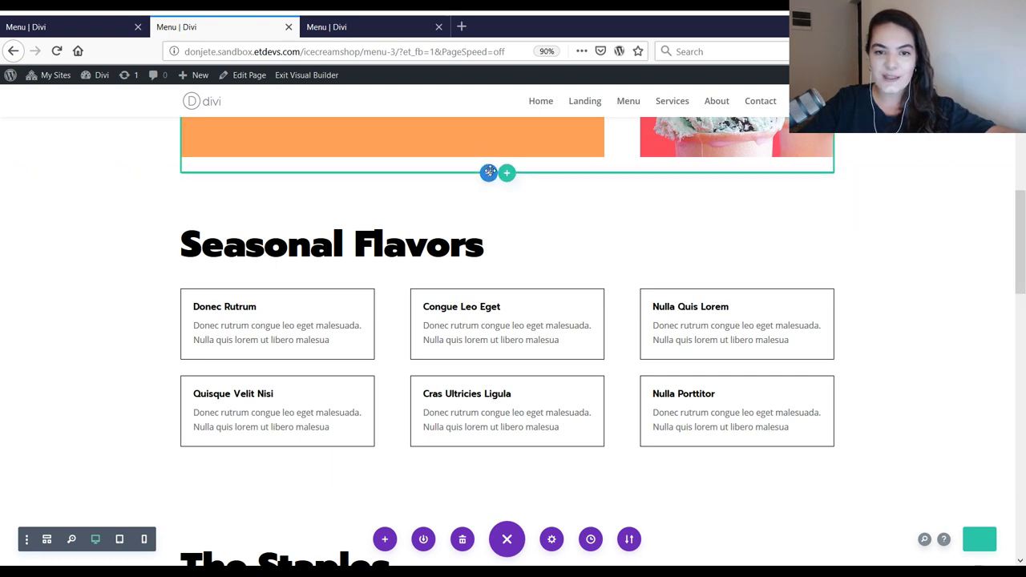
mouse_move(488, 171)
left_mouse_down()
mouse_move(486, 188)
mouse_move(486, 172)
left_mouse_up()
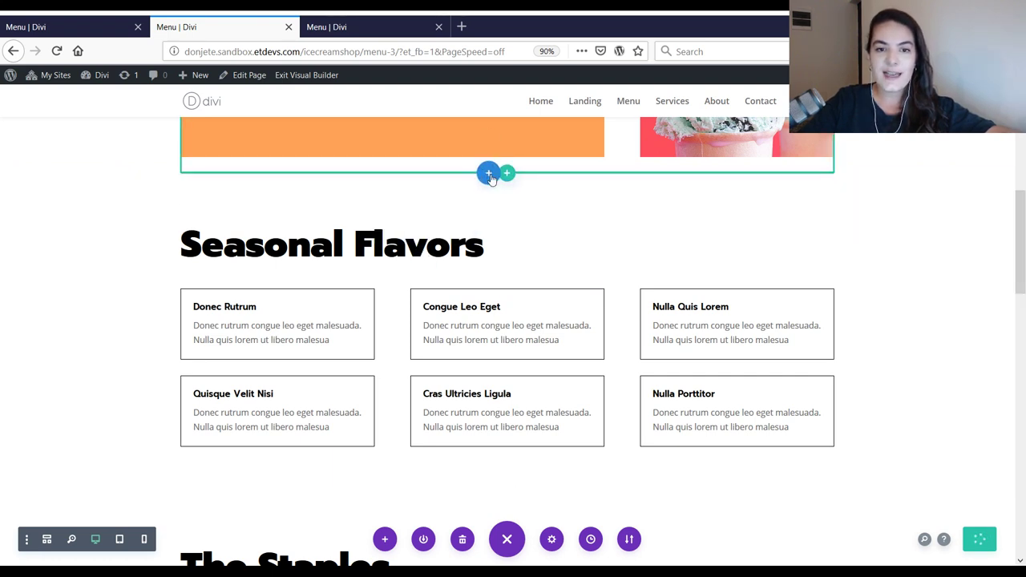
- Check on the finished Menu page where the flavors carousel section sits and how it looks
left_click(352, 26)
left_click(86, 20)
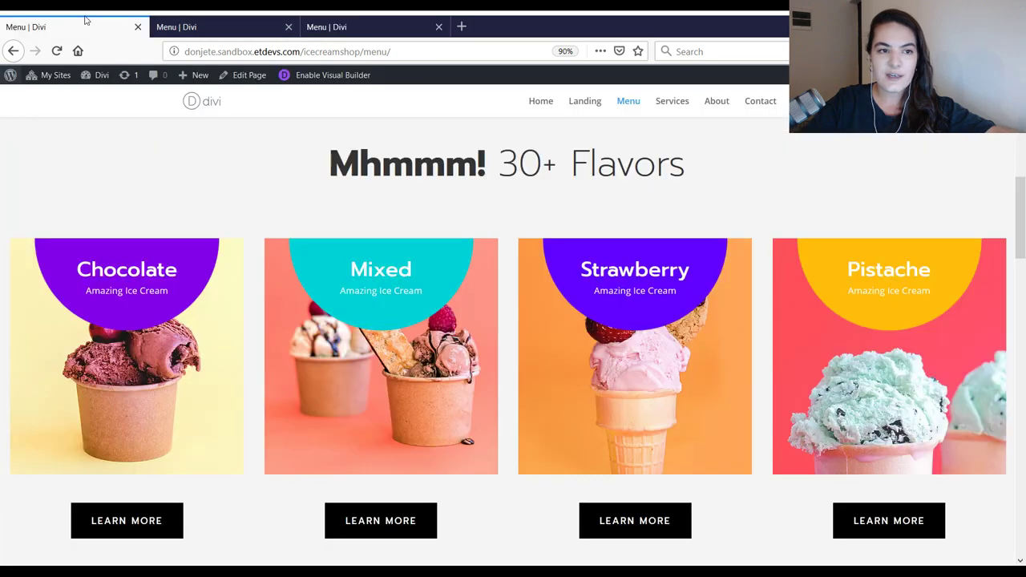
left_click(213, 27)
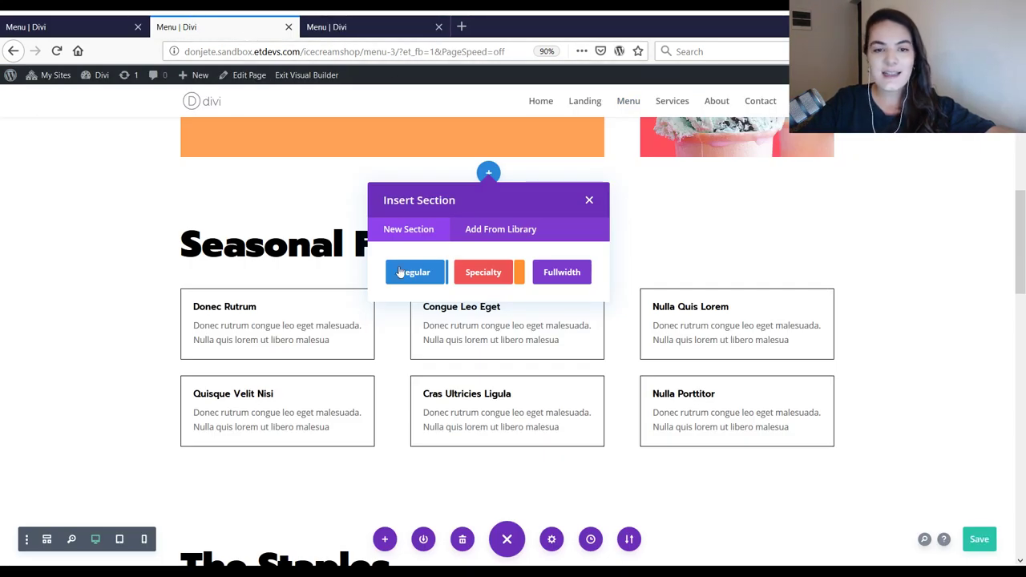
left_click(76, 27)
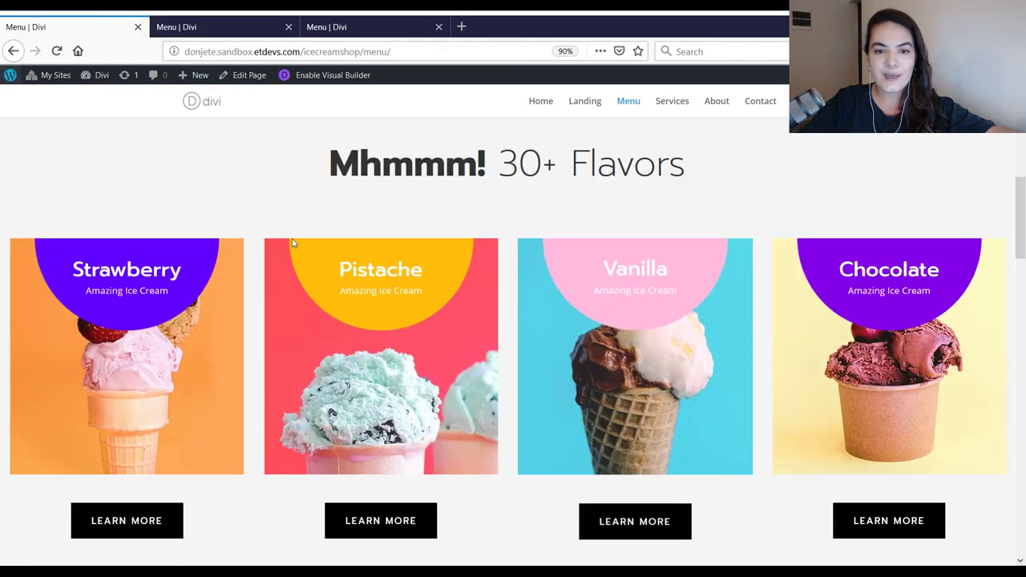
scroll(793, 221, "up", 4)
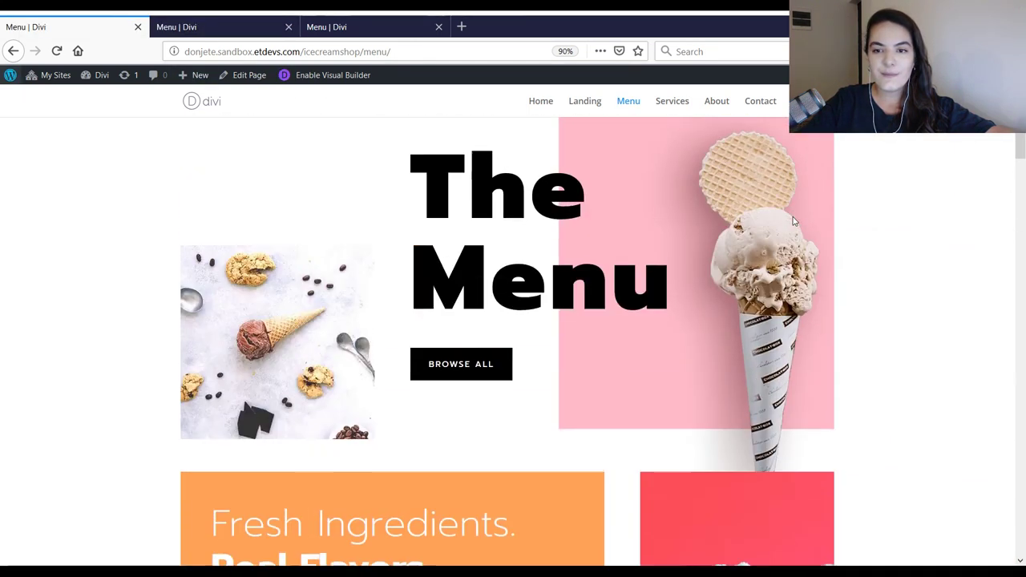
scroll(852, 203, "down", 7)
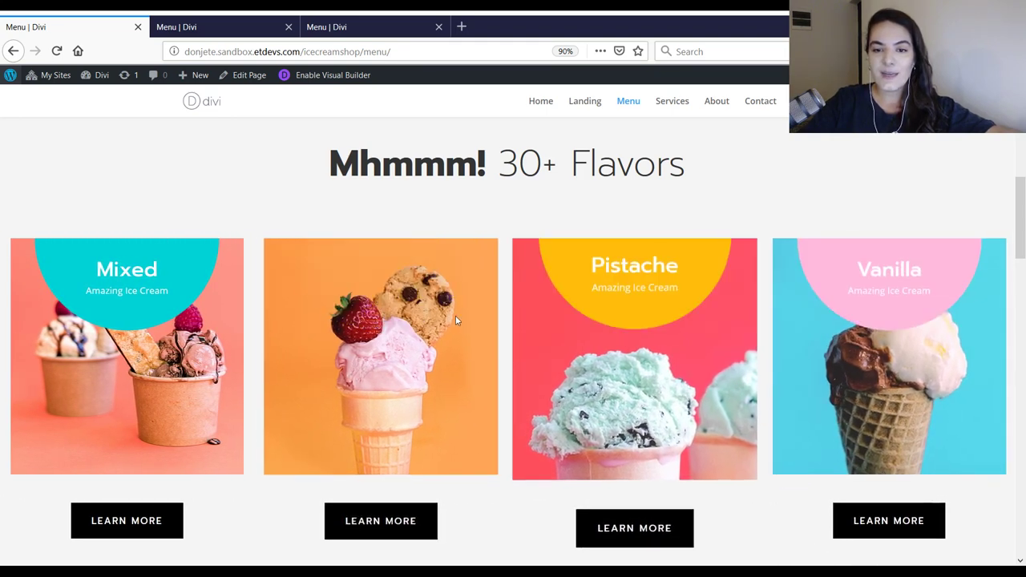
left_click(213, 21)
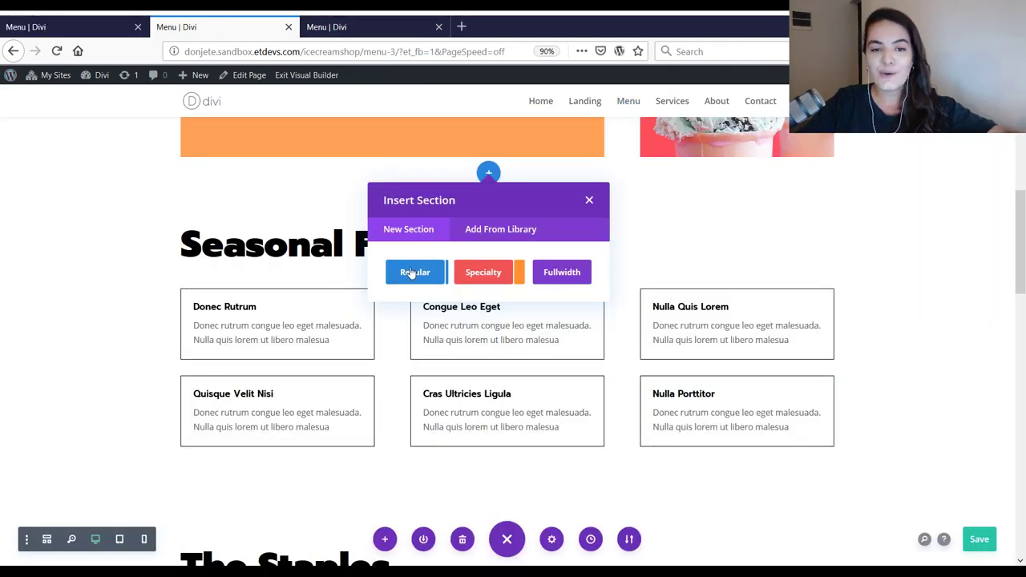
left_click(113, 17)
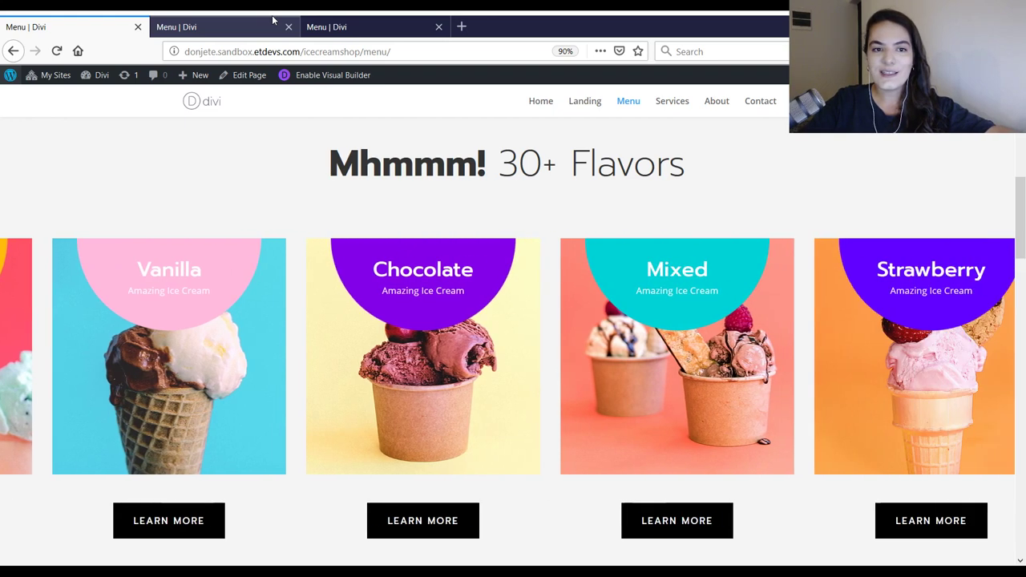
left_click(273, 20)
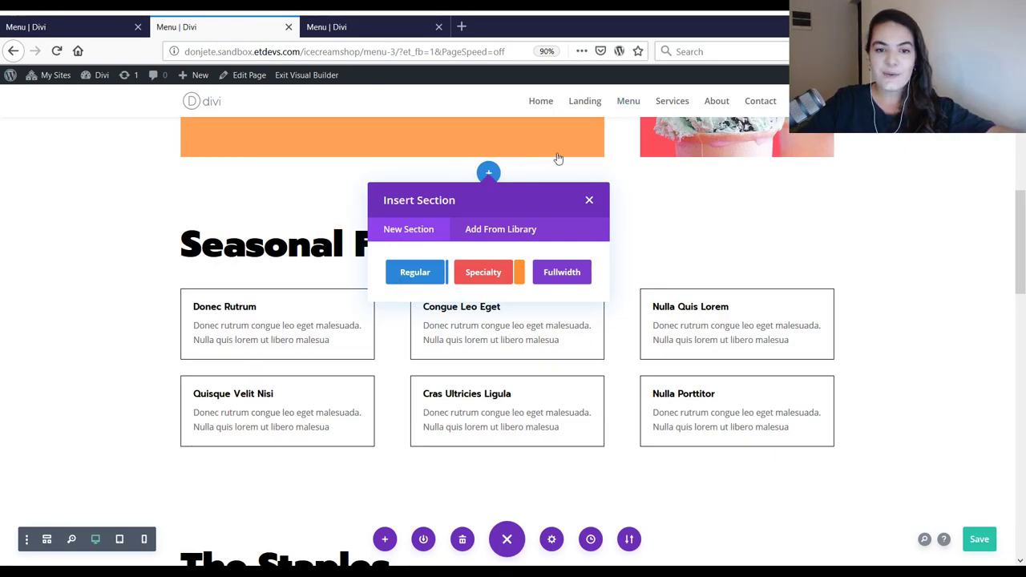
- Insert a regular section above Seasonal Flavors and set its background color to #f5f5f5
left_click(415, 272)
left_click(609, 259)
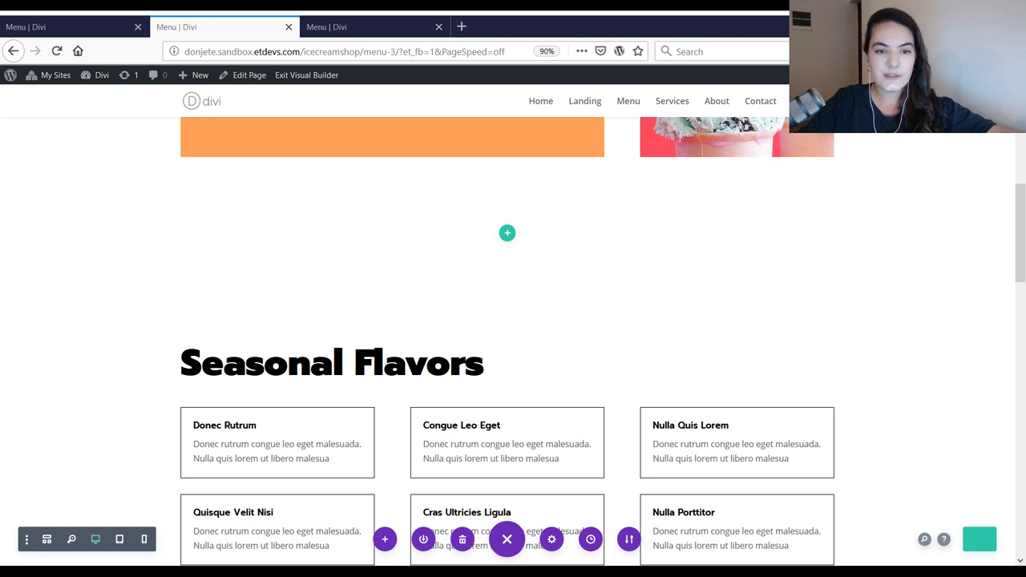
left_click(31, 186)
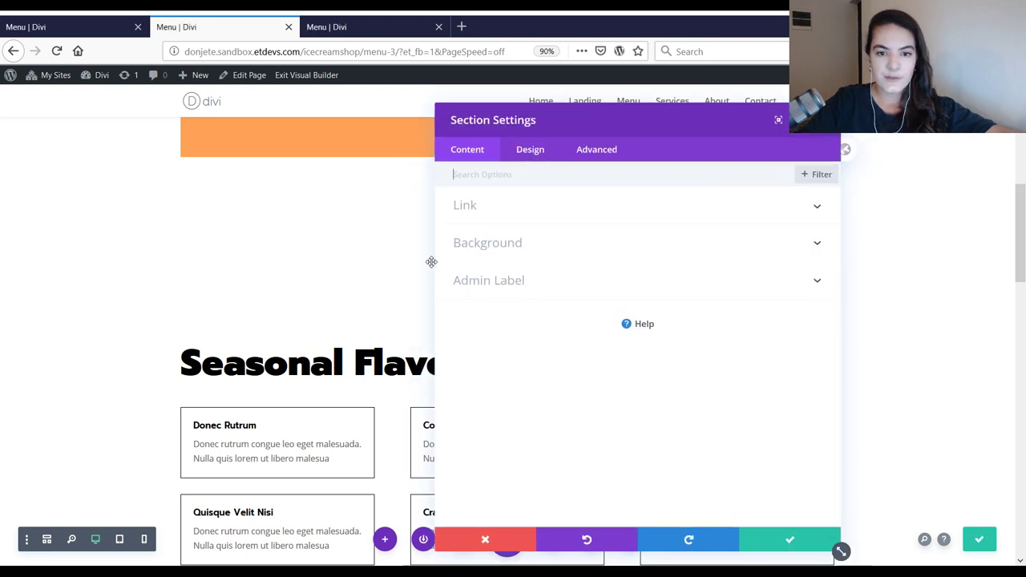
left_click(526, 247)
left_click(515, 327)
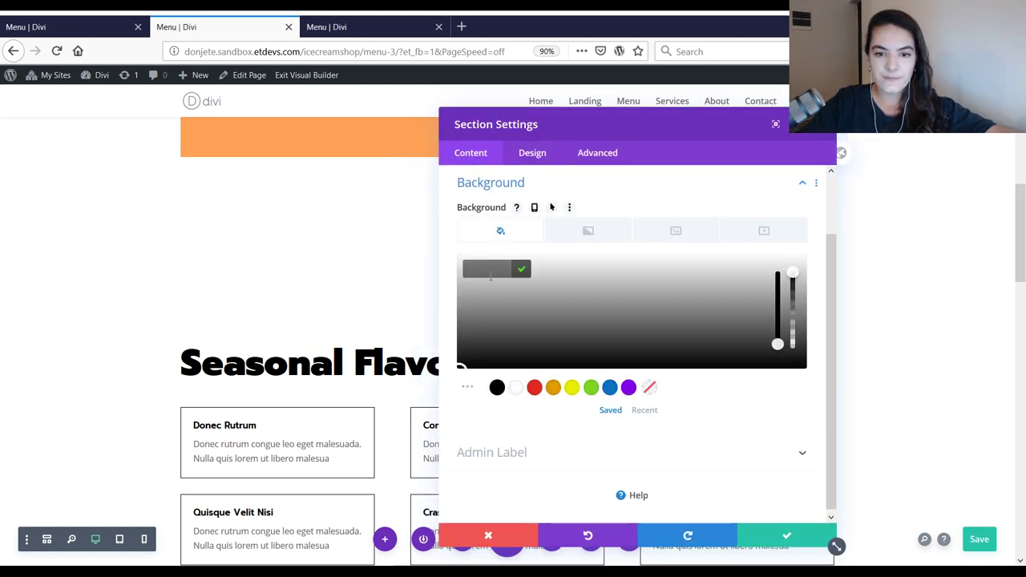
type("#f5f5f5")
- Give the new section a bottom divider in the single-layer style with several uneven waves
left_click(532, 154)
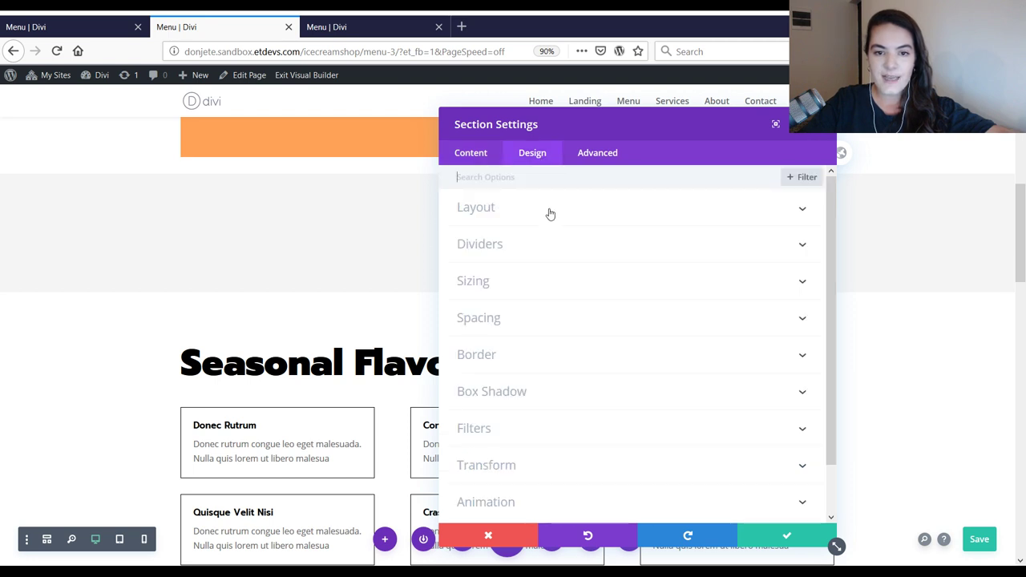
left_click(537, 246)
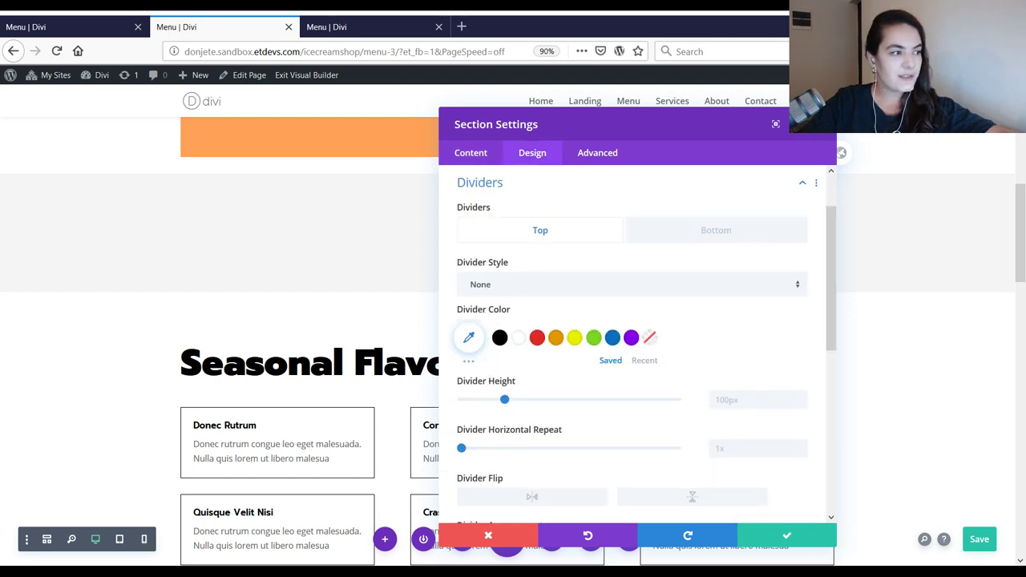
left_click(665, 231)
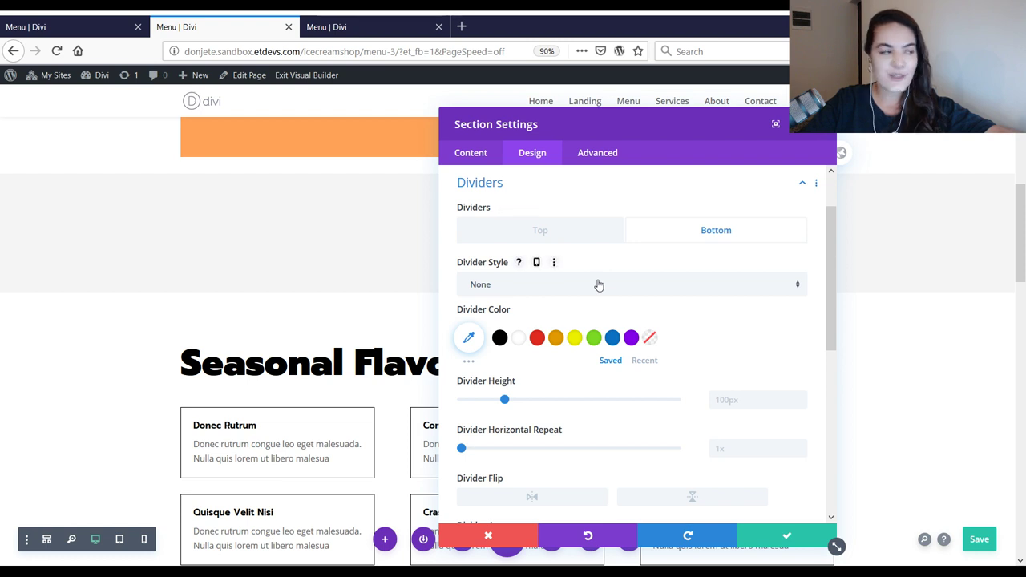
left_click(599, 285)
scroll(614, 369, "down", 5)
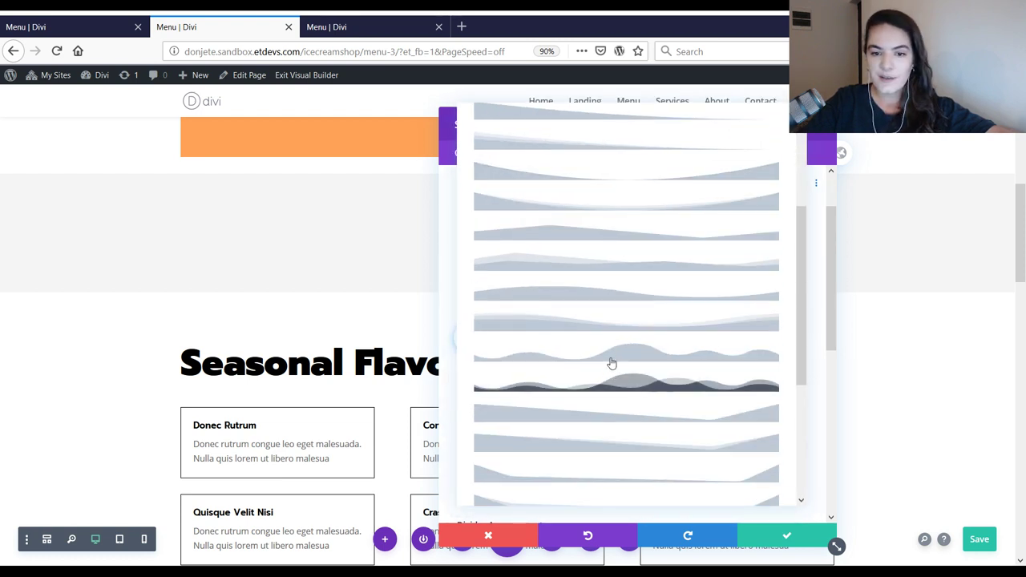
left_click(611, 358)
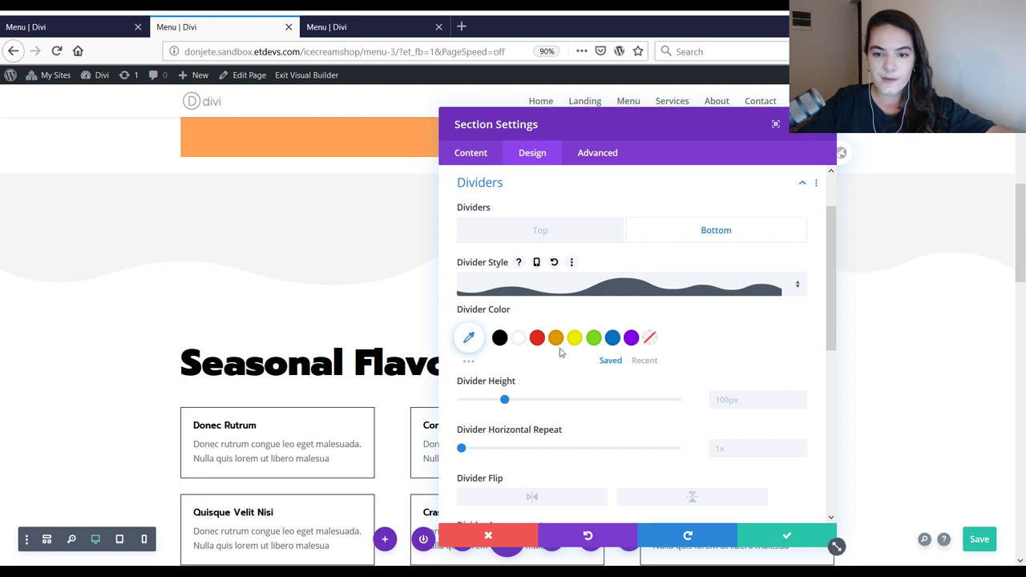
- Set the bottom divider's color to white and its height to 10vw, and compare it with the finished Menu page
scroll(678, 345, "down", 2)
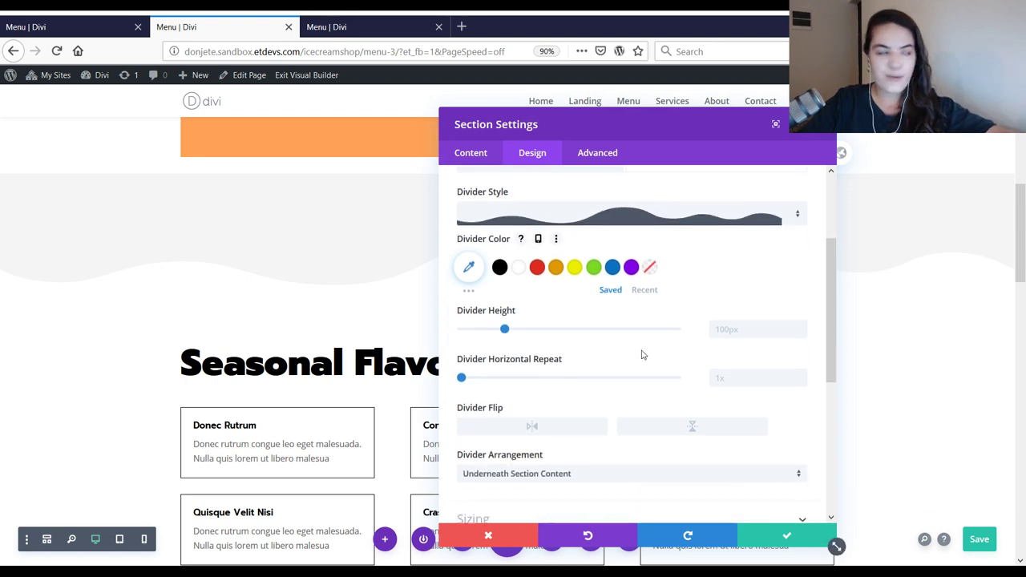
left_click(520, 269)
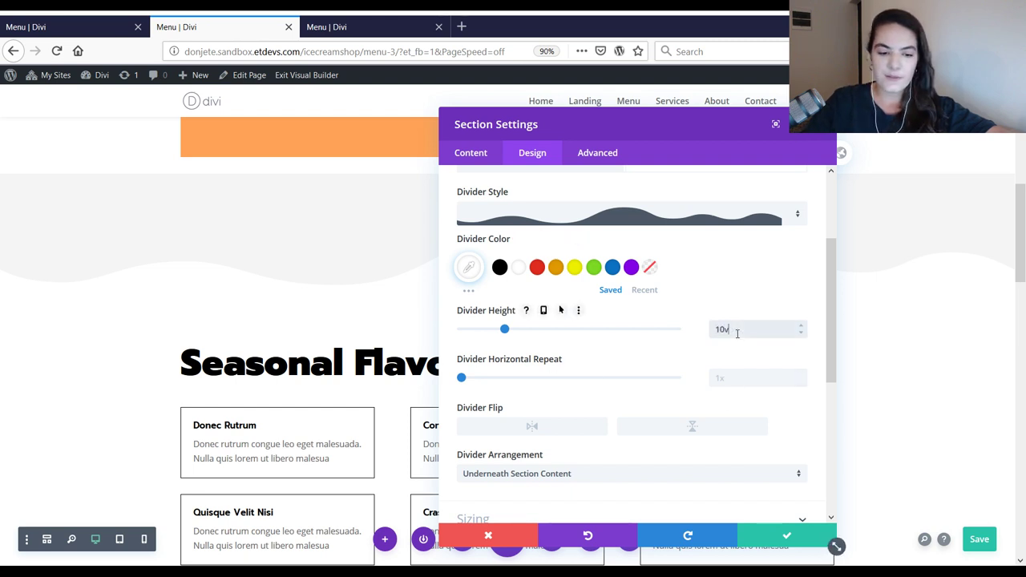
type("w")
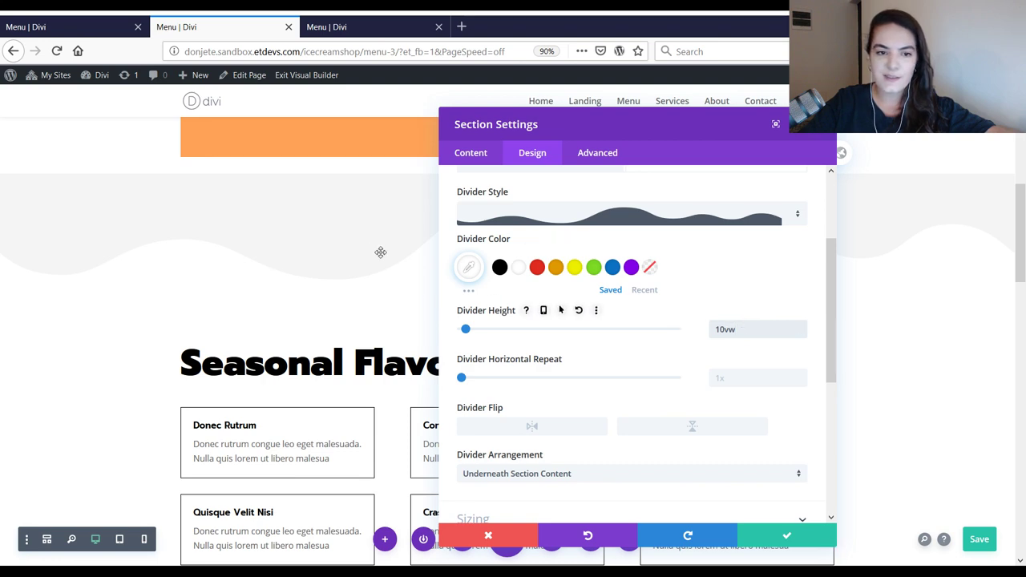
left_click(337, 26)
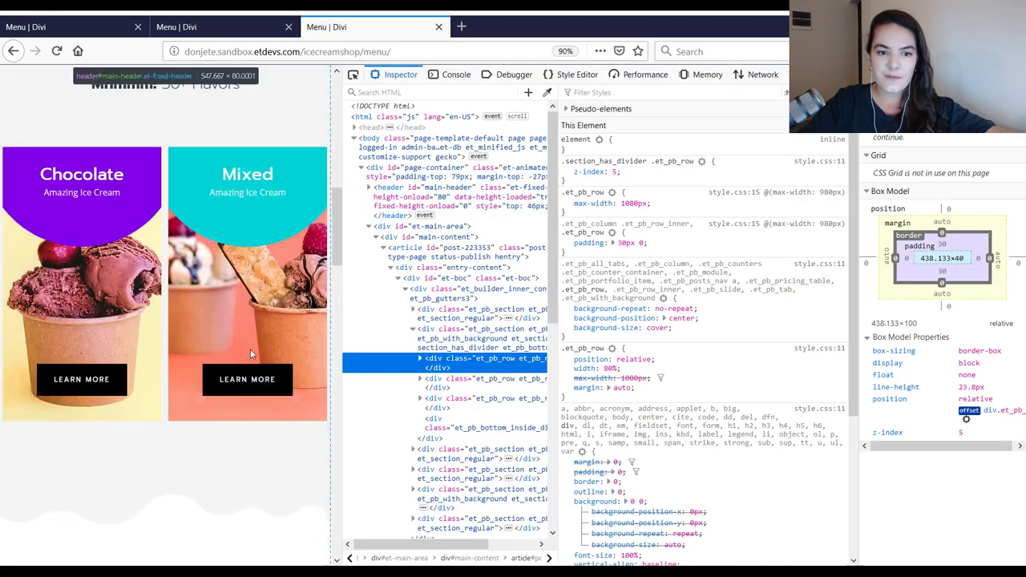
left_click(81, 26)
scroll(361, 305, "down", 4)
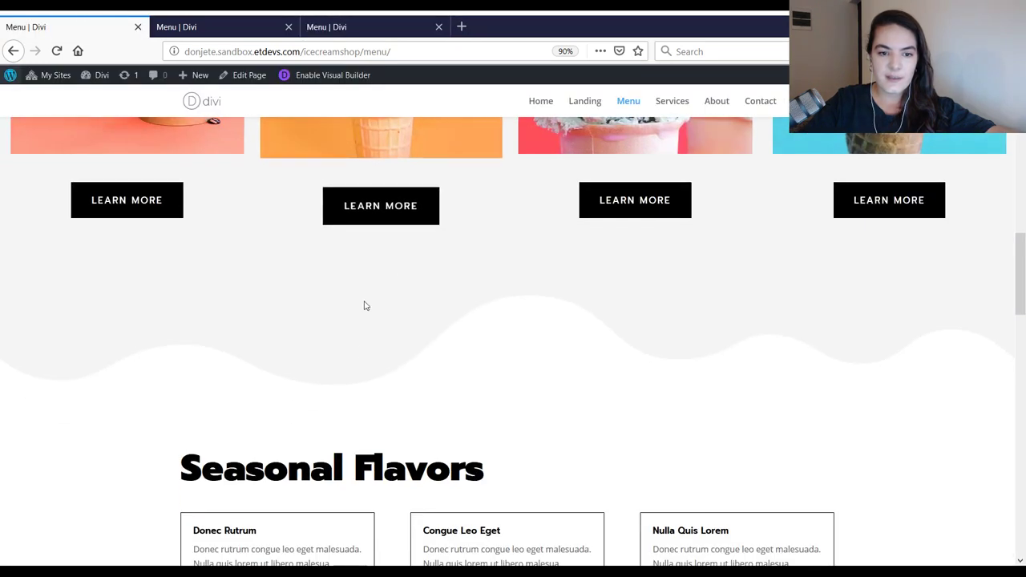
left_click(336, 26)
left_click(216, 24)
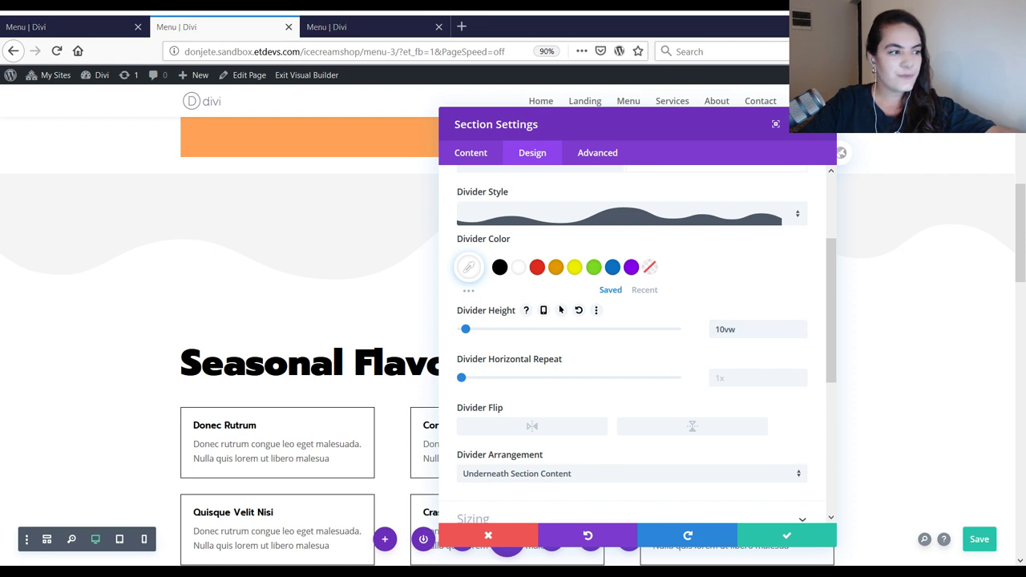
- Set the section's bottom padding to 10vw, then accept the section settings and save the page
scroll(561, 310, "down", 6)
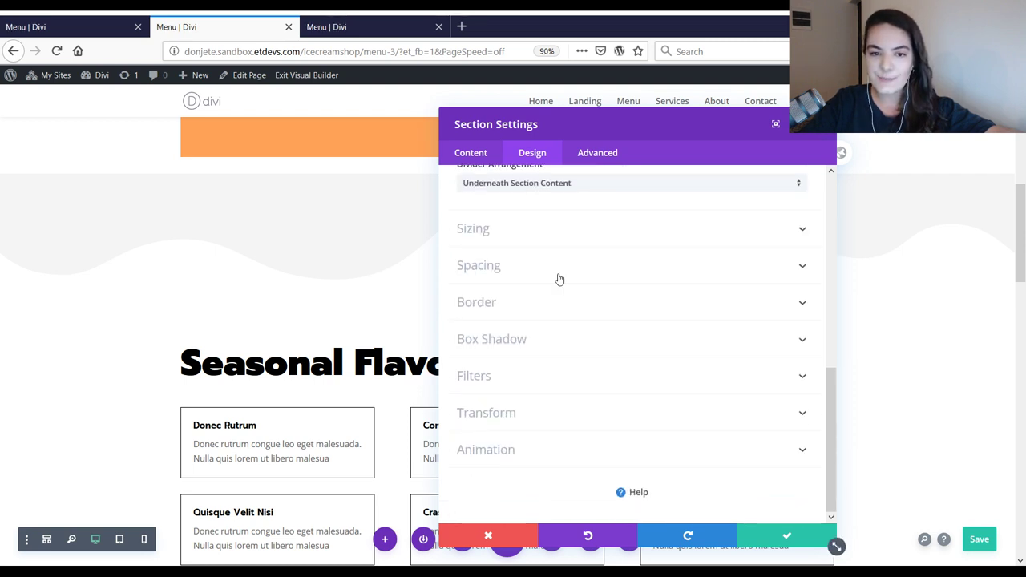
left_click(556, 275)
left_click(562, 285)
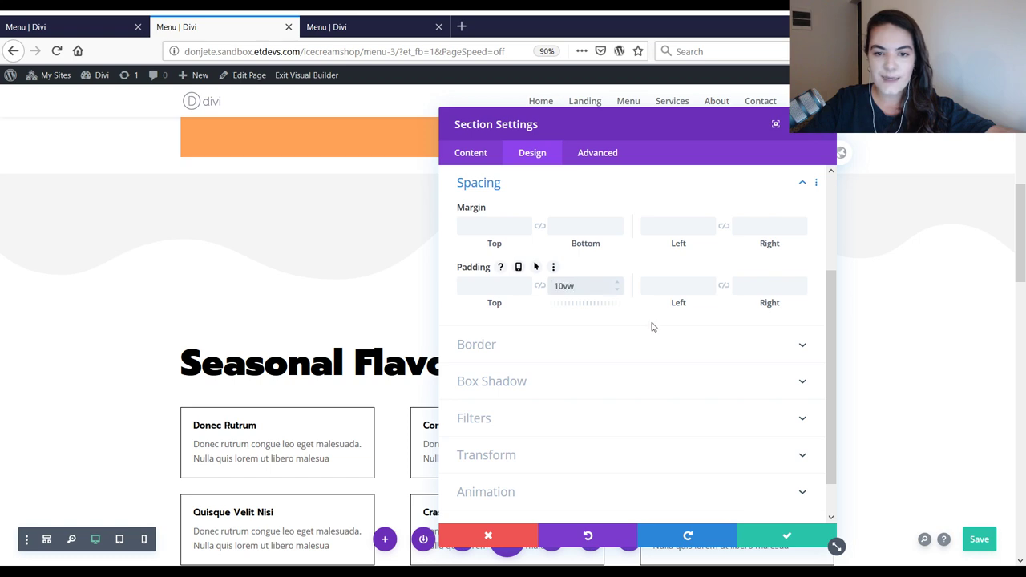
left_click_drag(586, 286, 553, 284)
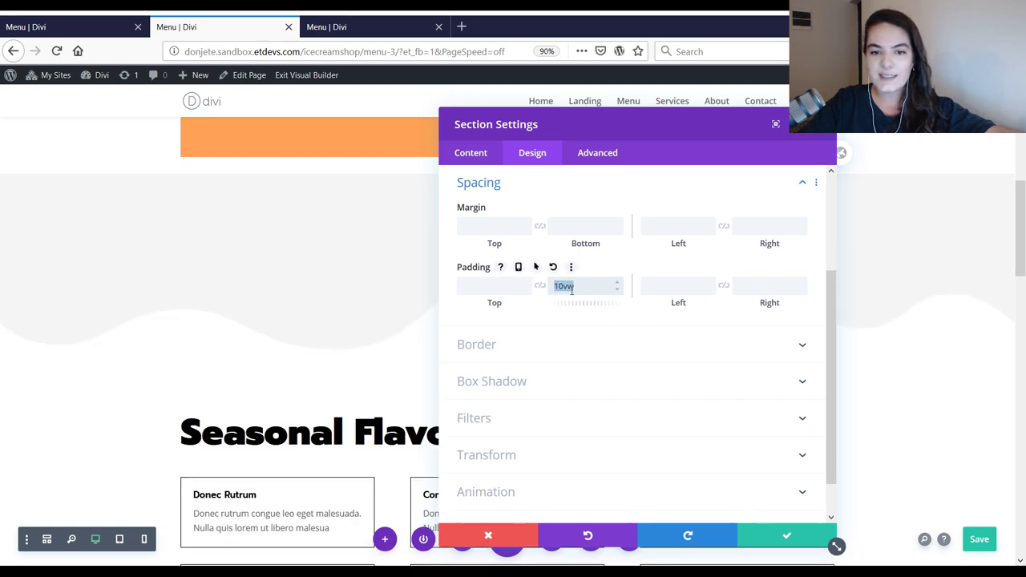
left_click(101, 21)
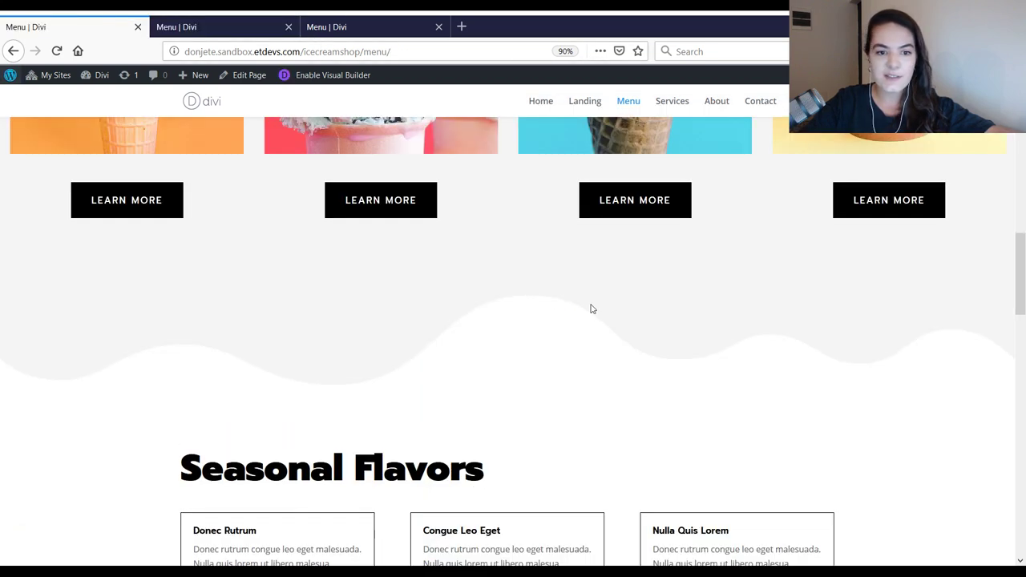
scroll(591, 305, "up", 3)
scroll(305, 368, "up", 3)
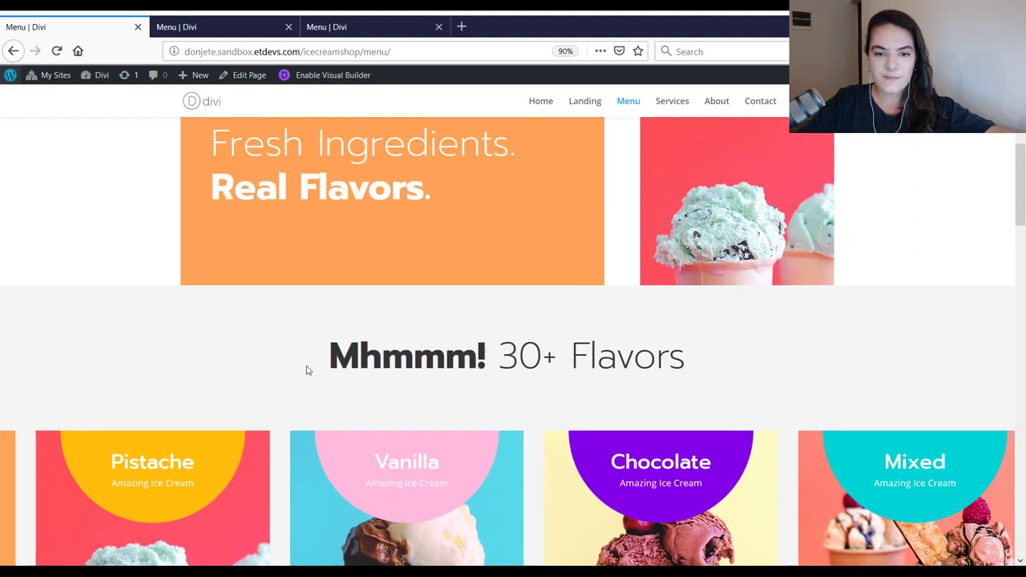
scroll(345, 360, "down", 3)
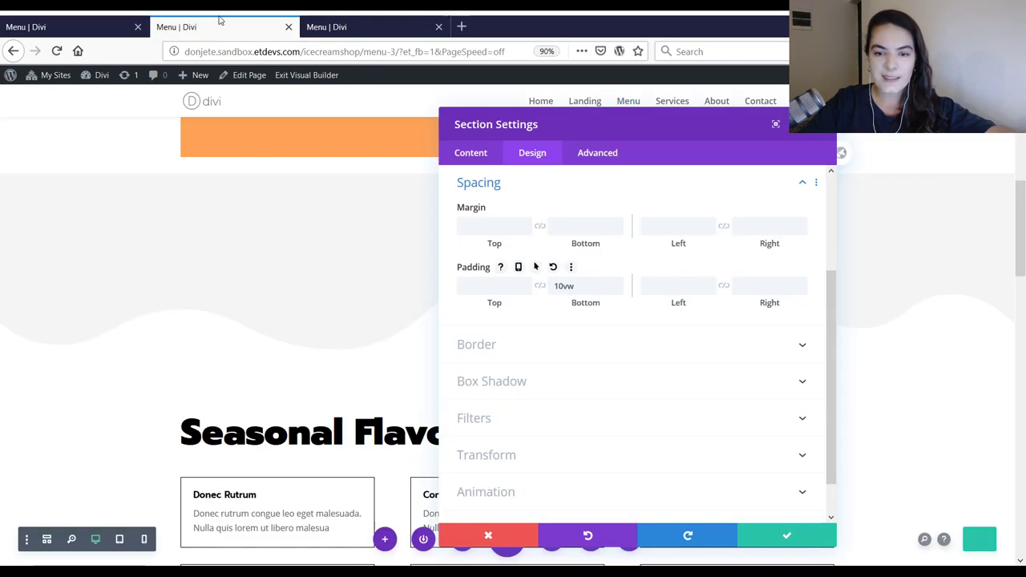
left_click(216, 27)
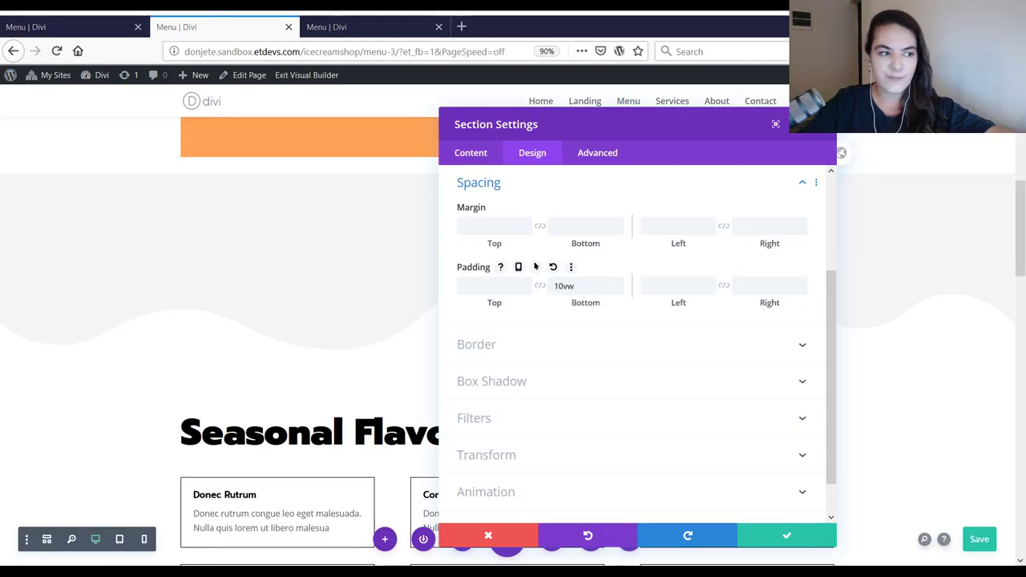
left_click(786, 535)
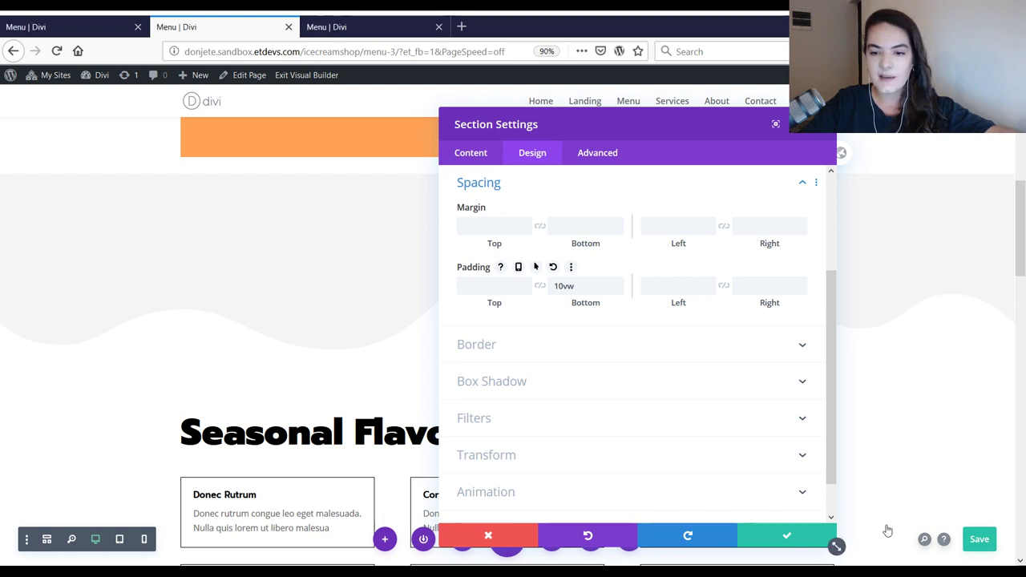
left_click(981, 540)
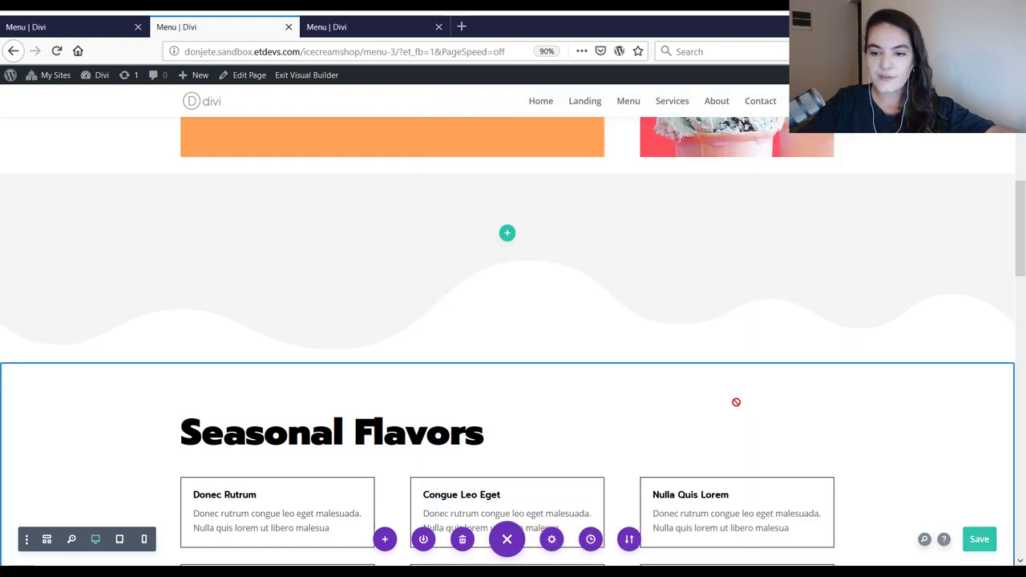
- Add a single-column row to the new gray section and insert a Text module in it
left_click(506, 235)
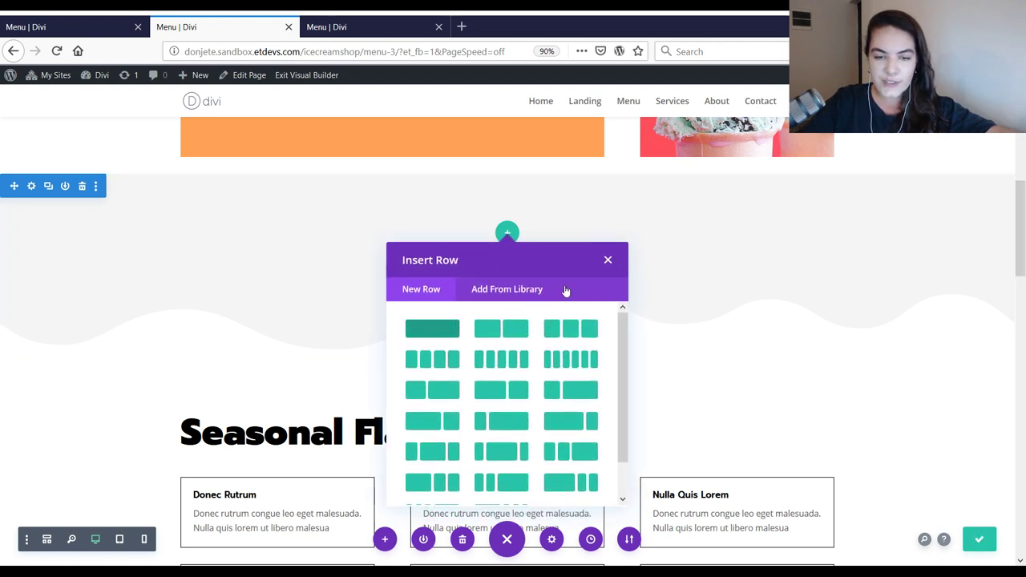
left_click(432, 329)
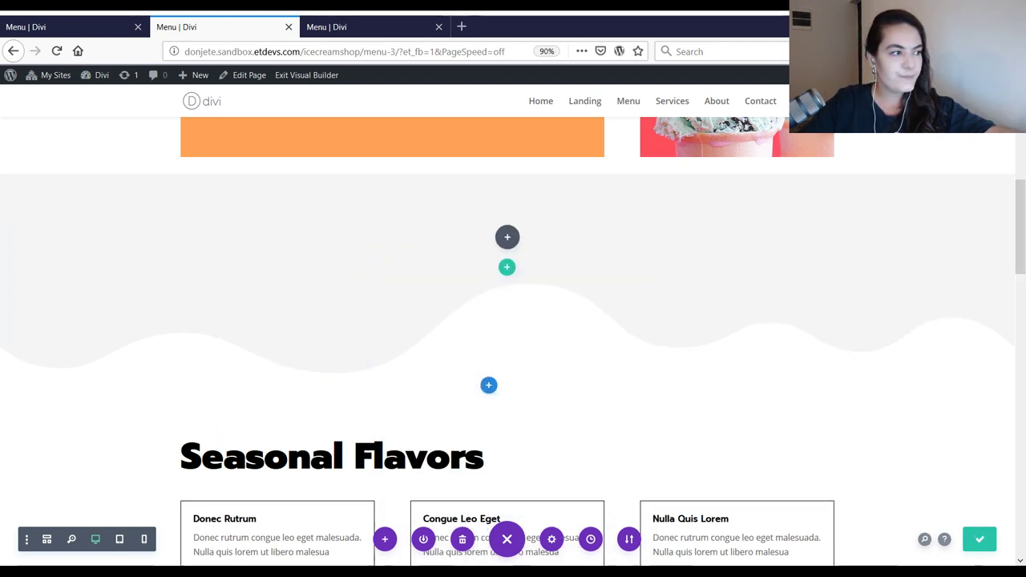
type("text")
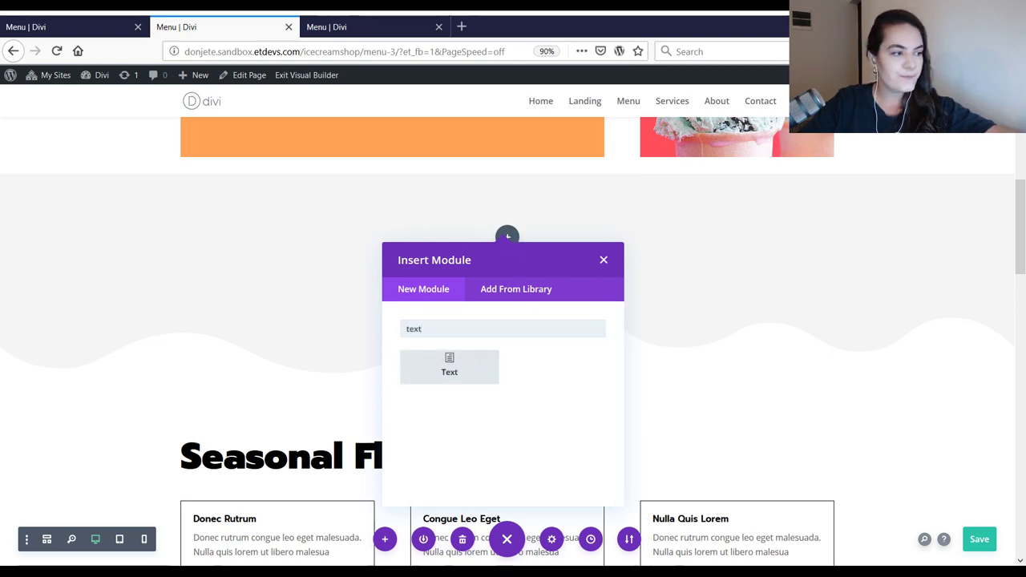
left_click(449, 366)
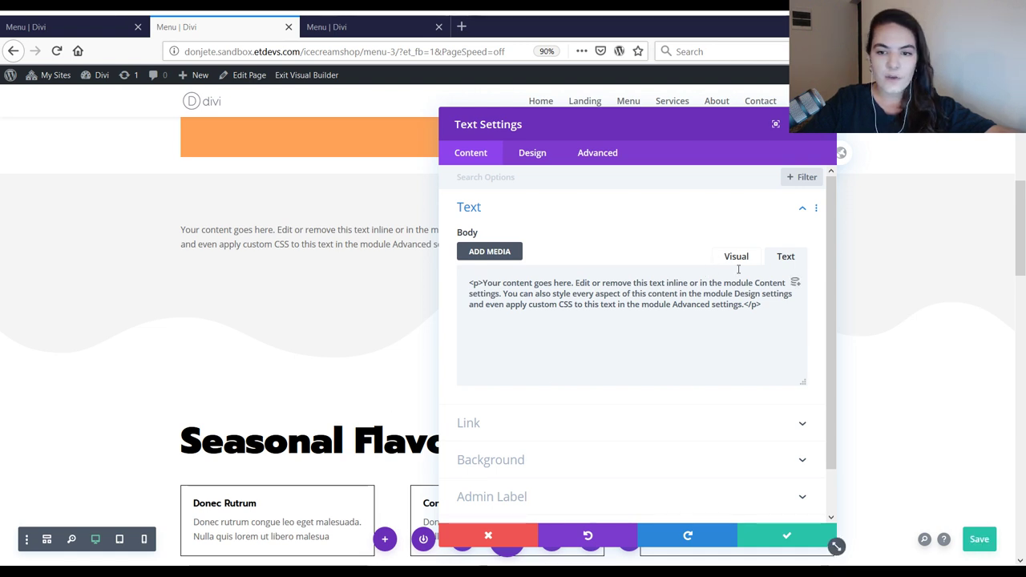
- Replace the Text module's placeholder content with an H2 heading "Mhmmm! 30+ Flavors", with "Mhmmm!" in strong tags, and view it in visual mode
key("ctrl+a")
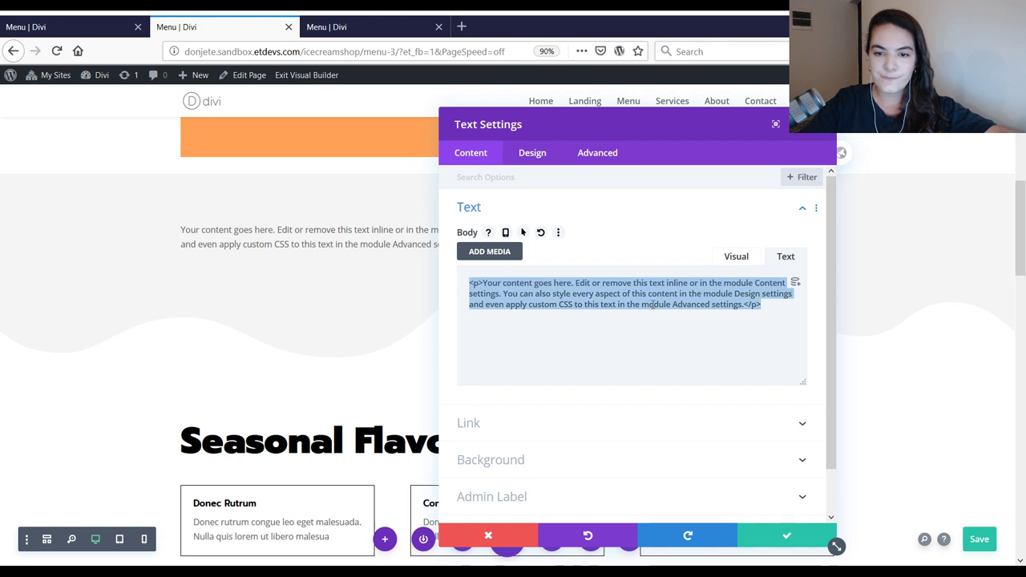
type("<h2><strong>Mhmmm! </strong>30+ Flavors</h2>")
left_click(736, 257)
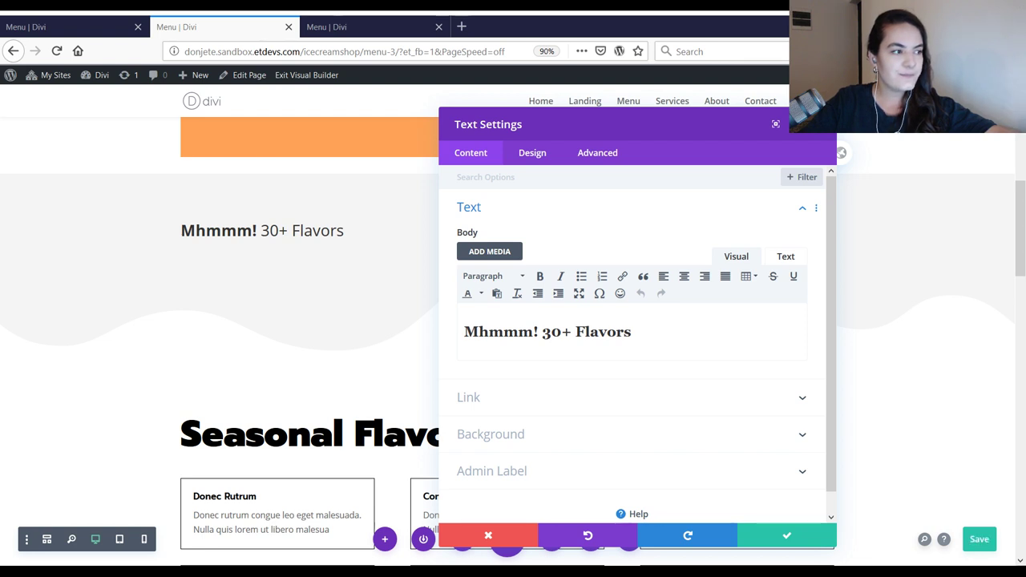
- Paste the copied heading style onto Heading 2 and review its Prompt font, Ultra Light weight, 60px size and 1.2em line height
left_click(531, 153)
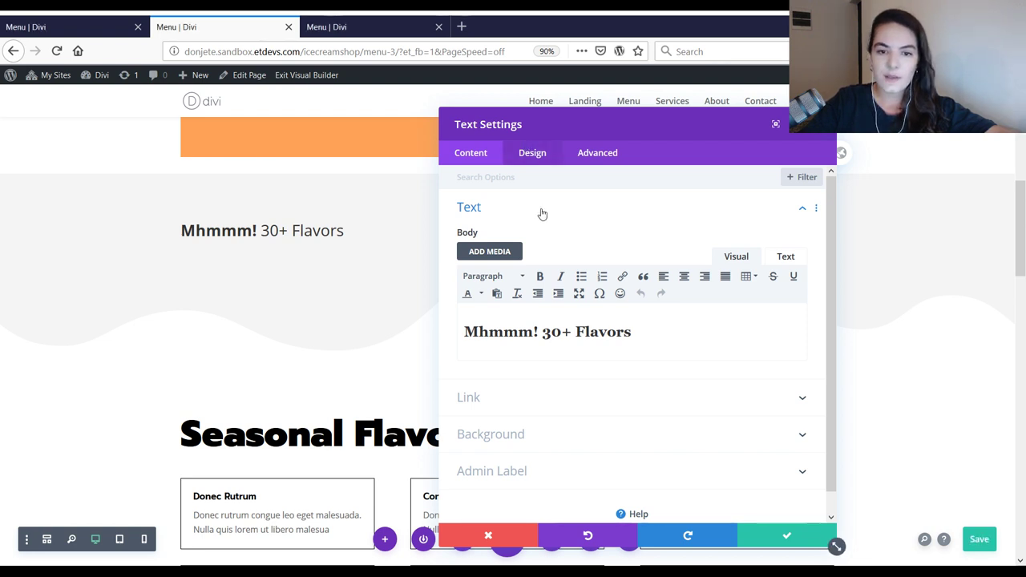
left_click(557, 265)
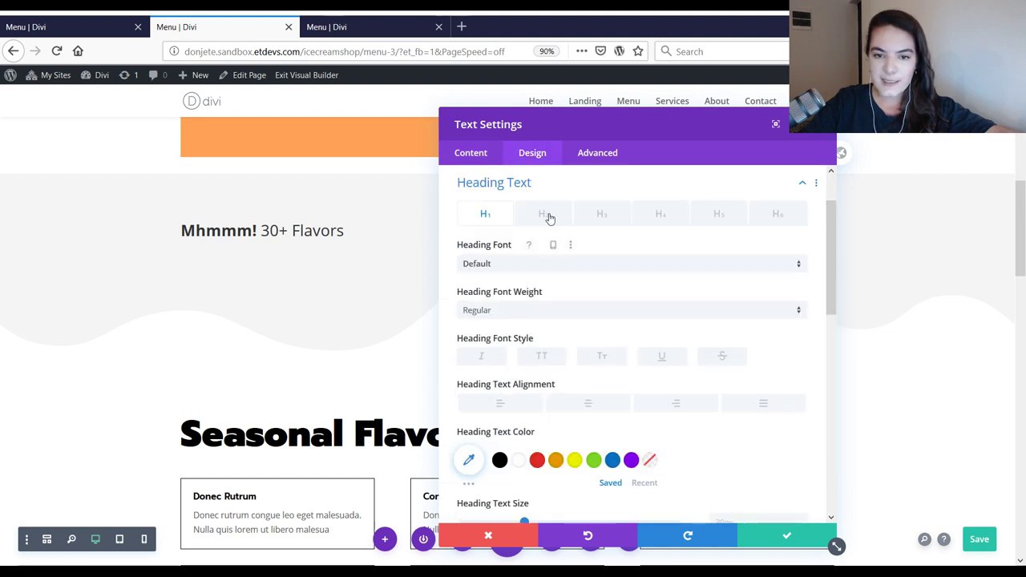
right_click(548, 217)
left_click(548, 251)
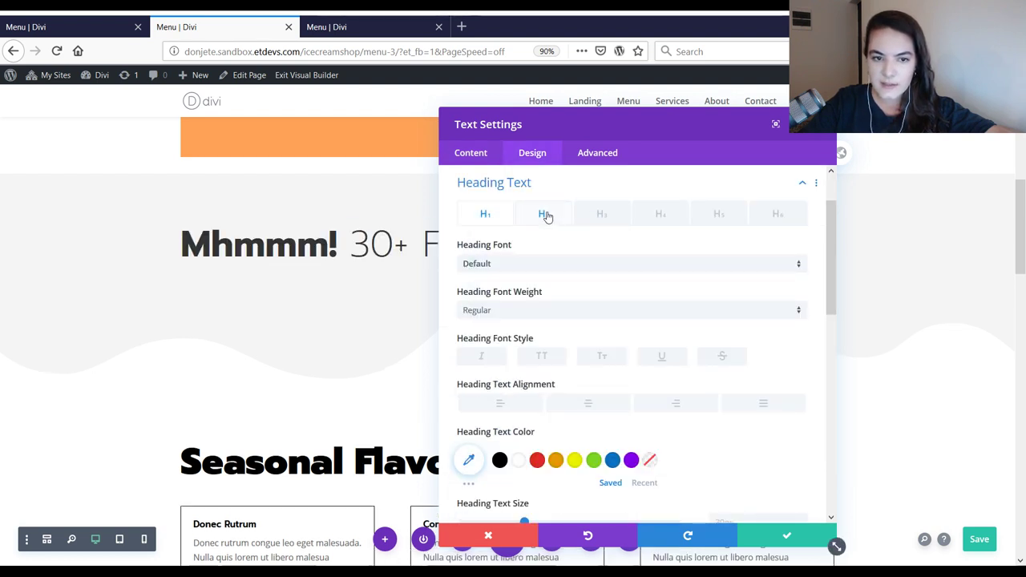
scroll(601, 282, "down", 5)
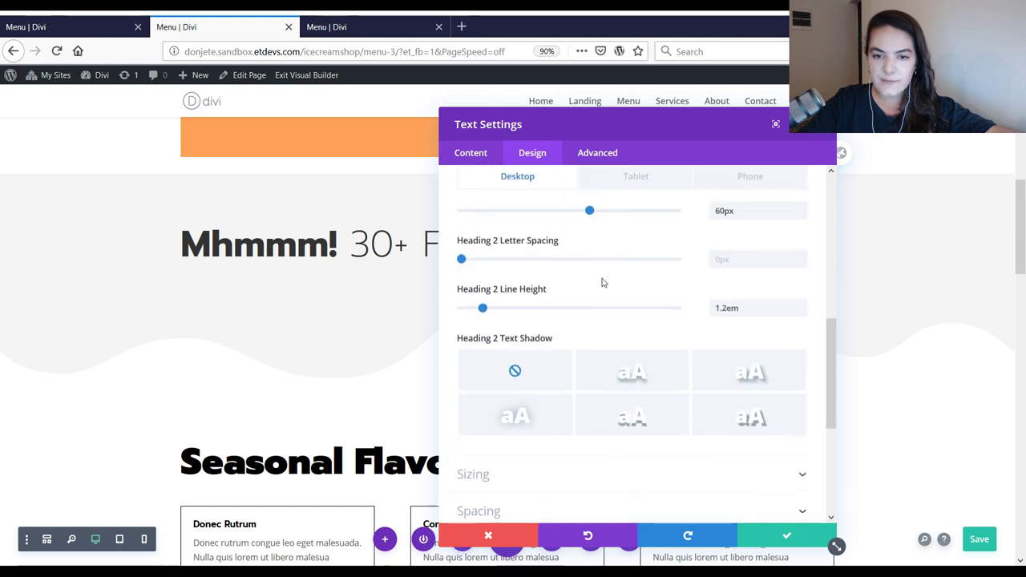
scroll(602, 282, "up", 5)
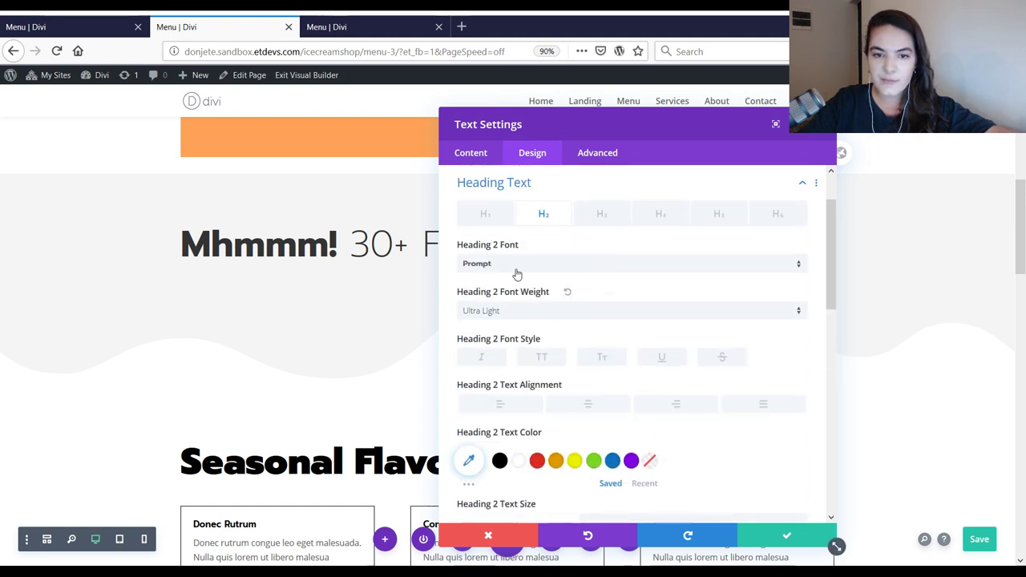
scroll(552, 261, "down", 2)
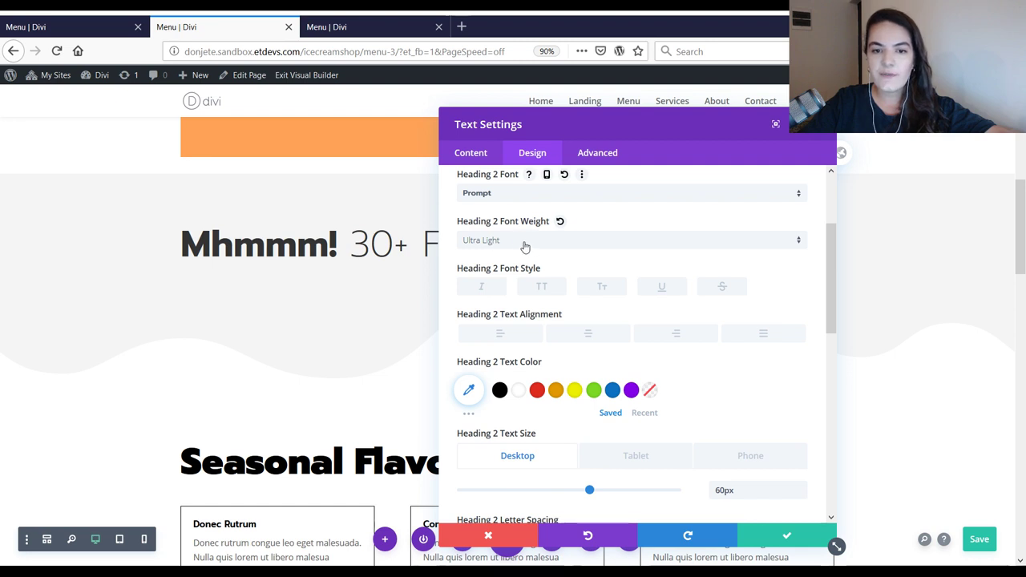
scroll(601, 257, "down", 5)
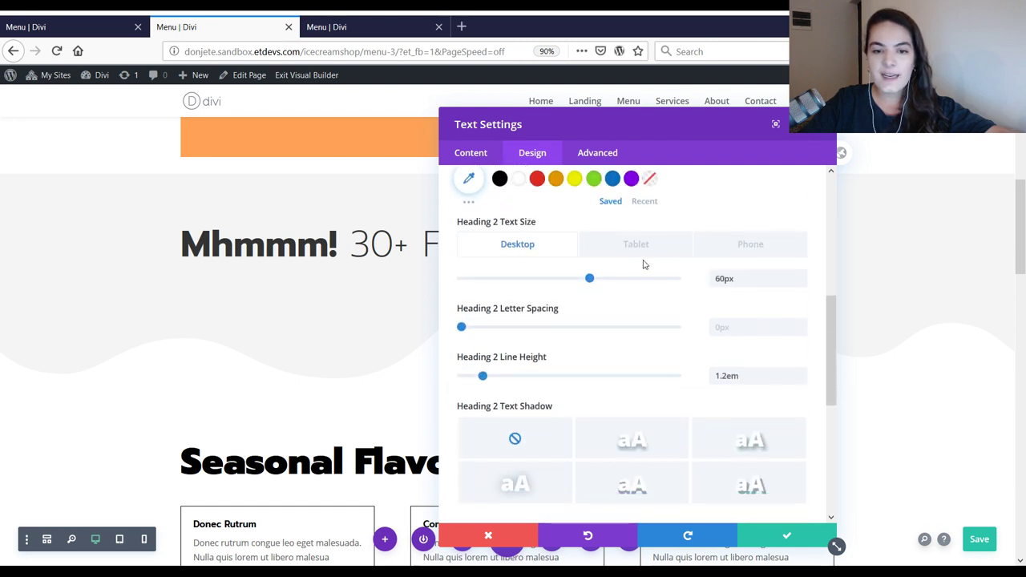
double_click(749, 283)
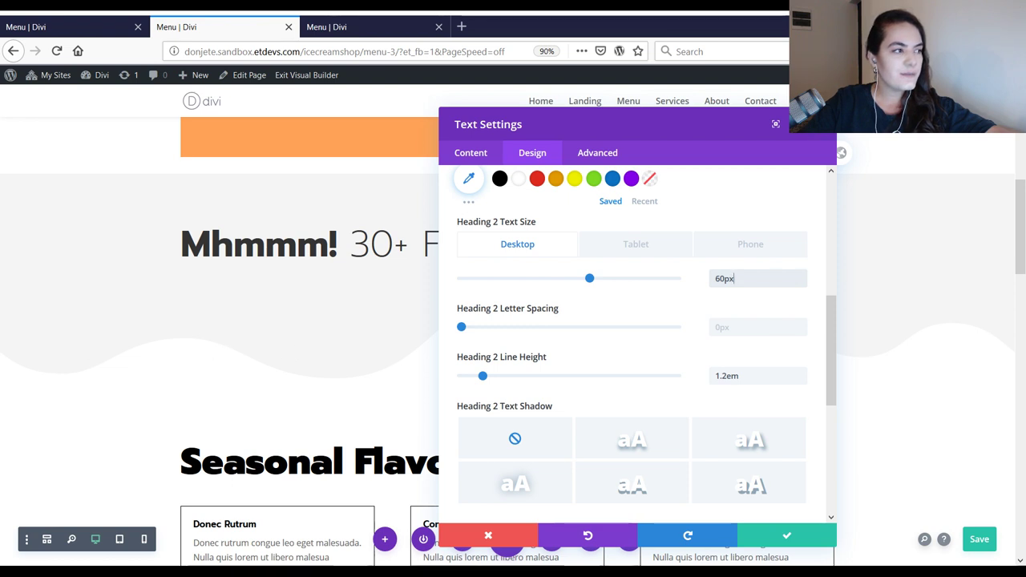
- Set the Text module's max width to 800px with centered module alignment, then accept the settings and save the page
scroll(609, 281, "down", 10)
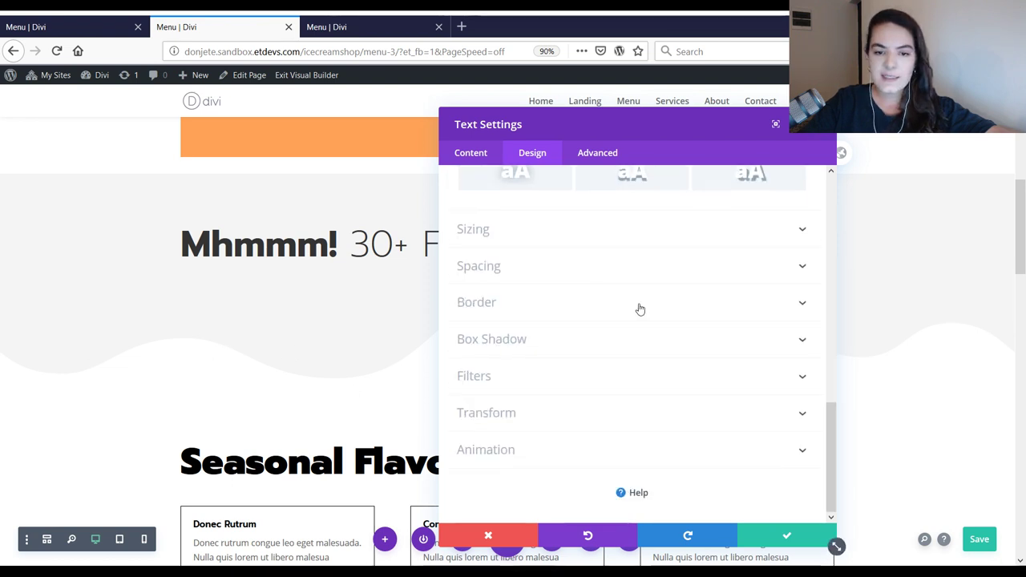
left_click(550, 233)
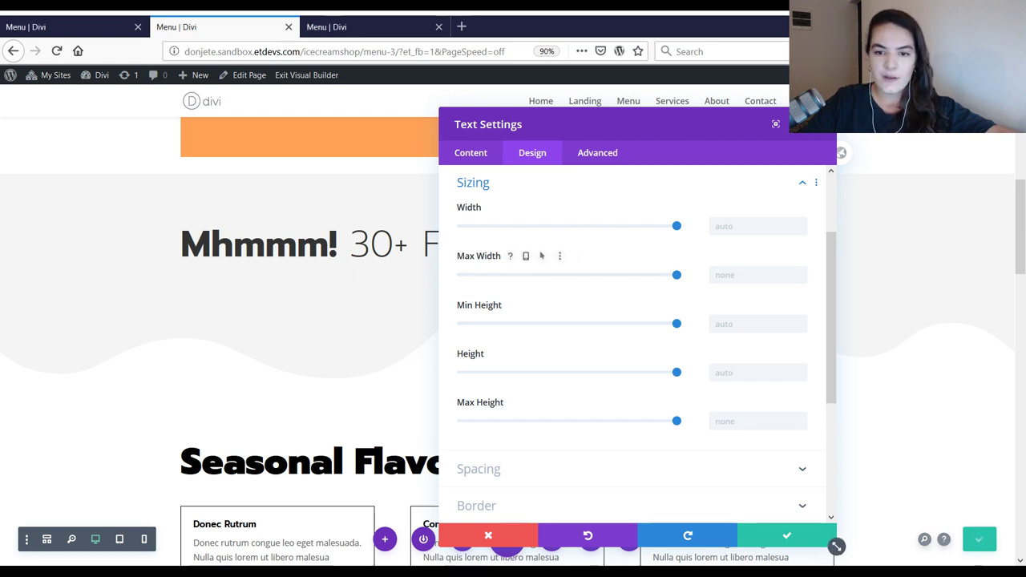
left_click(726, 275)
type("800px")
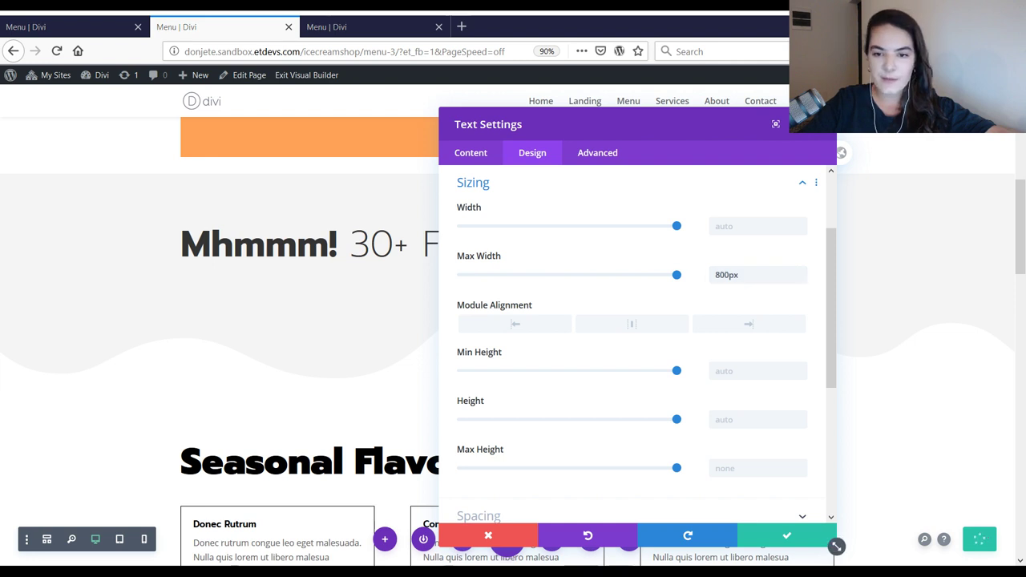
left_click(659, 325)
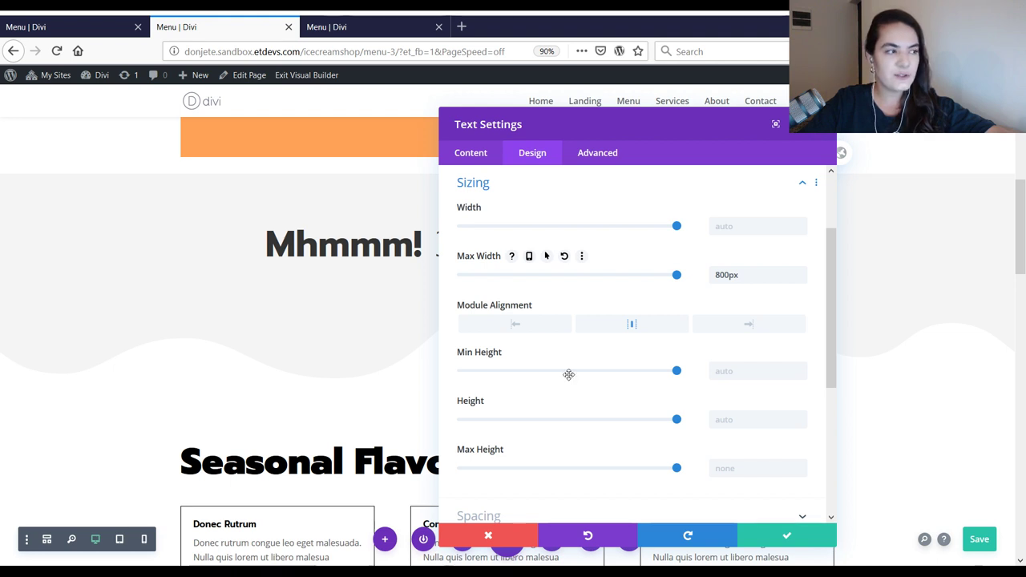
left_click(788, 542)
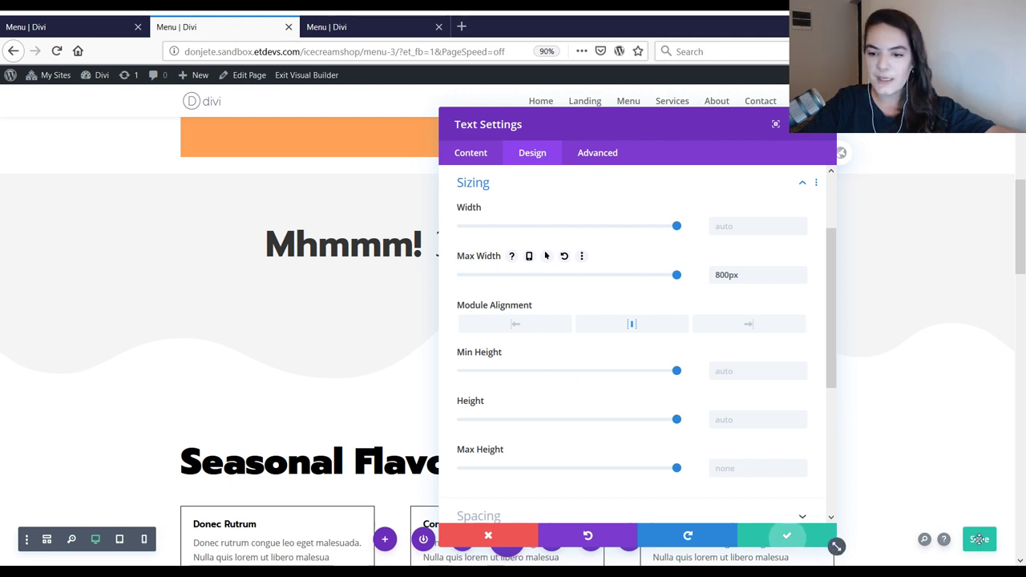
left_click(979, 539)
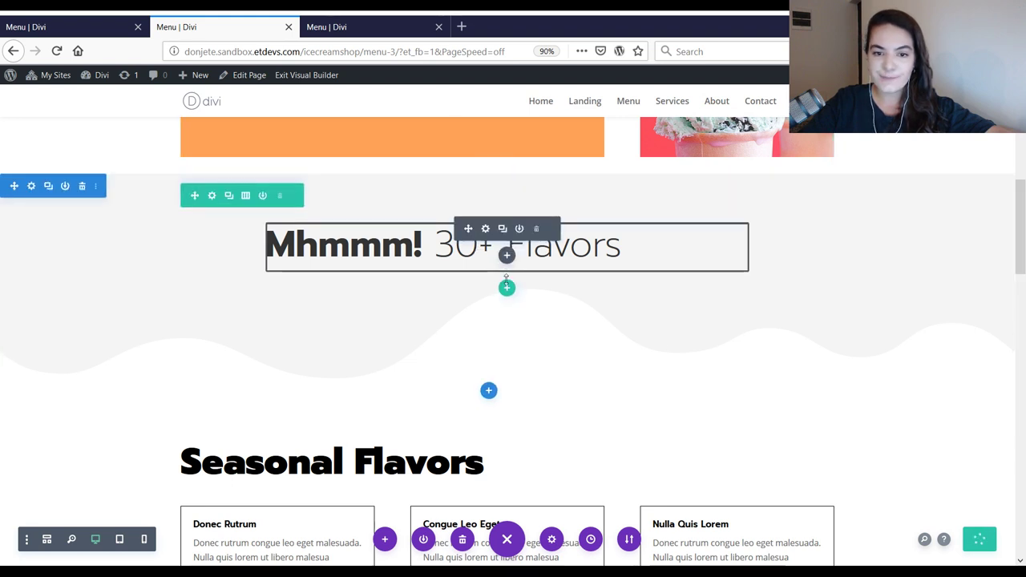
- Insert a single-column row below the "Mhmmm! 30+ Flavors" heading row, leaving it without a module
left_click(506, 290)
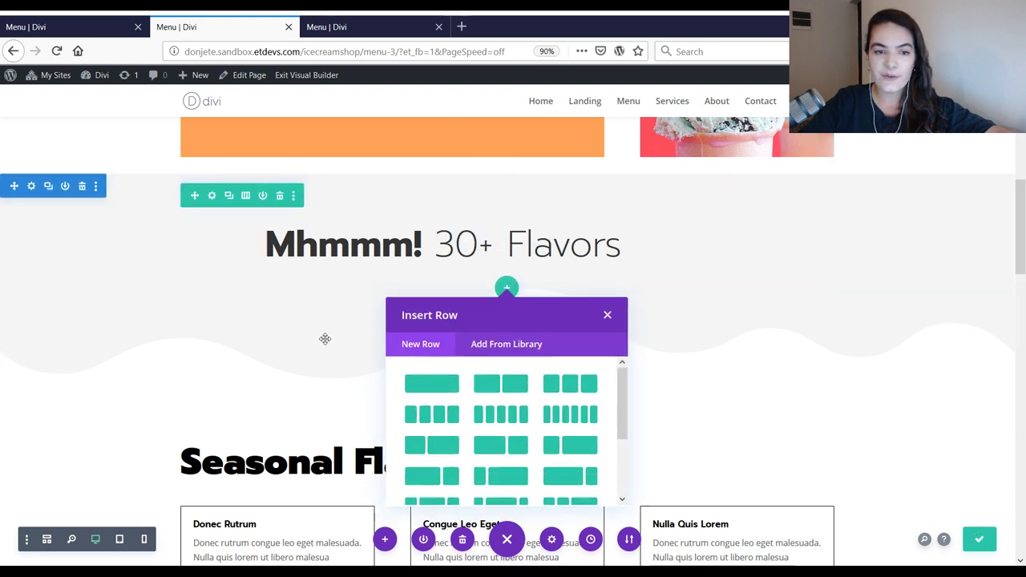
left_click(422, 387)
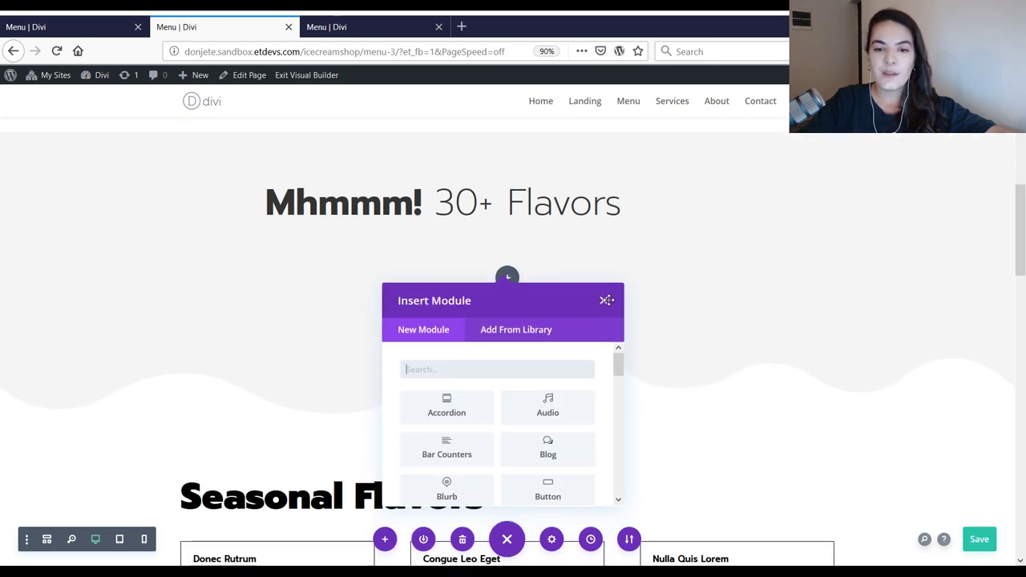
left_click(607, 301)
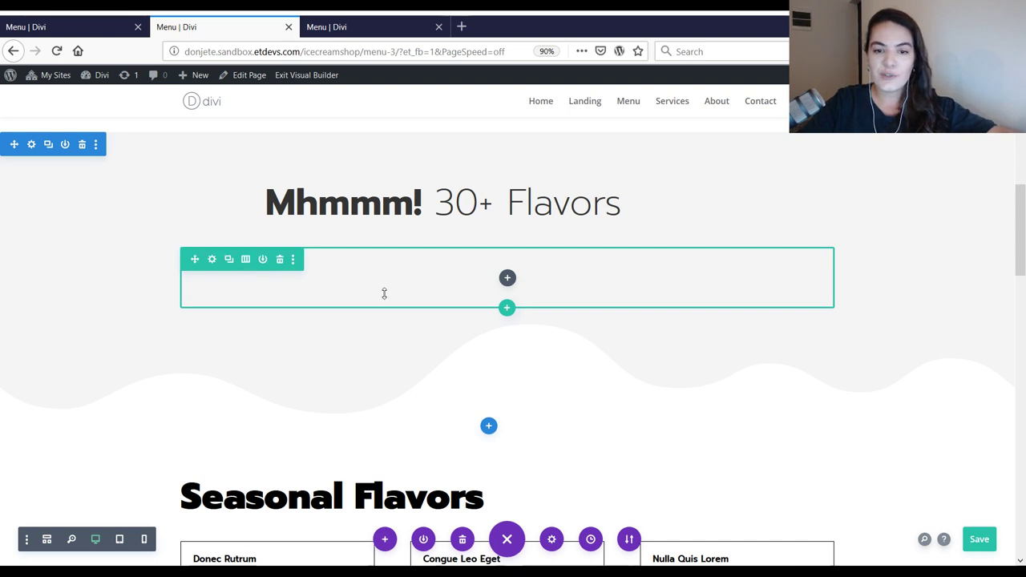
- Check the flavor carousel on the finished Menu page, and set the new row's width and max width to 100%
left_click(211, 259)
key("ctrl+Page_Up")
scroll(770, 325, "up", 3)
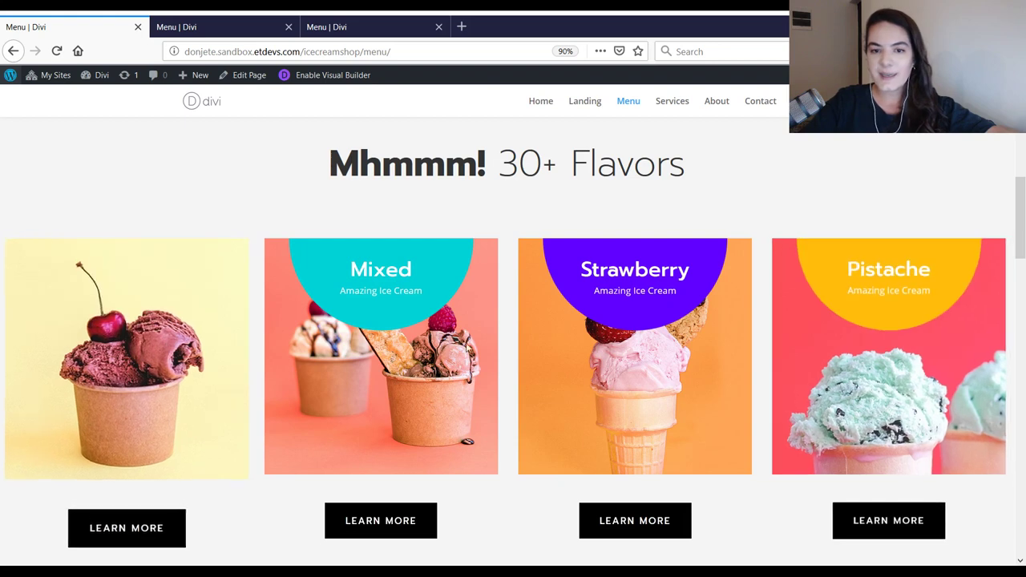
left_click(216, 27)
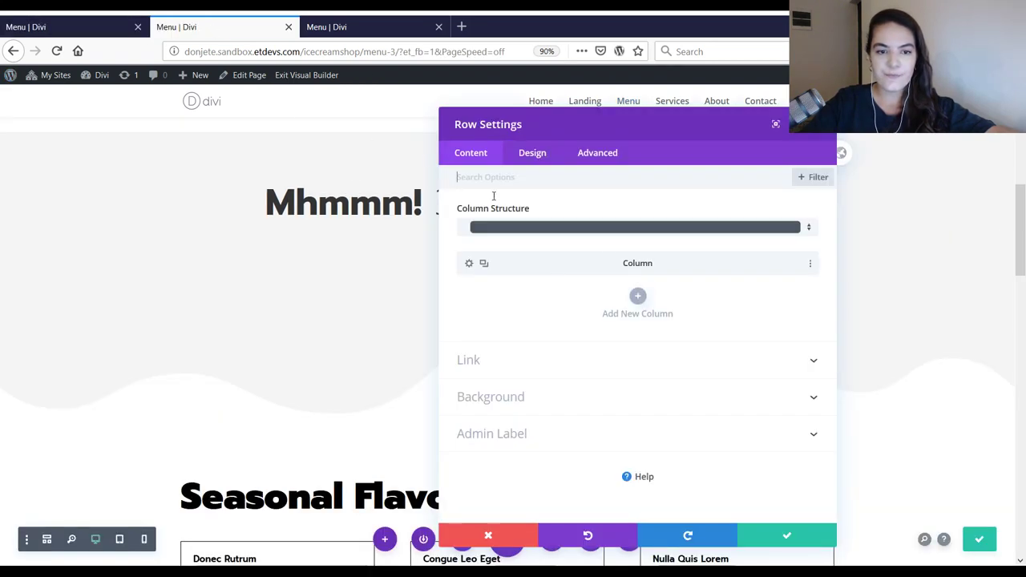
left_click(532, 158)
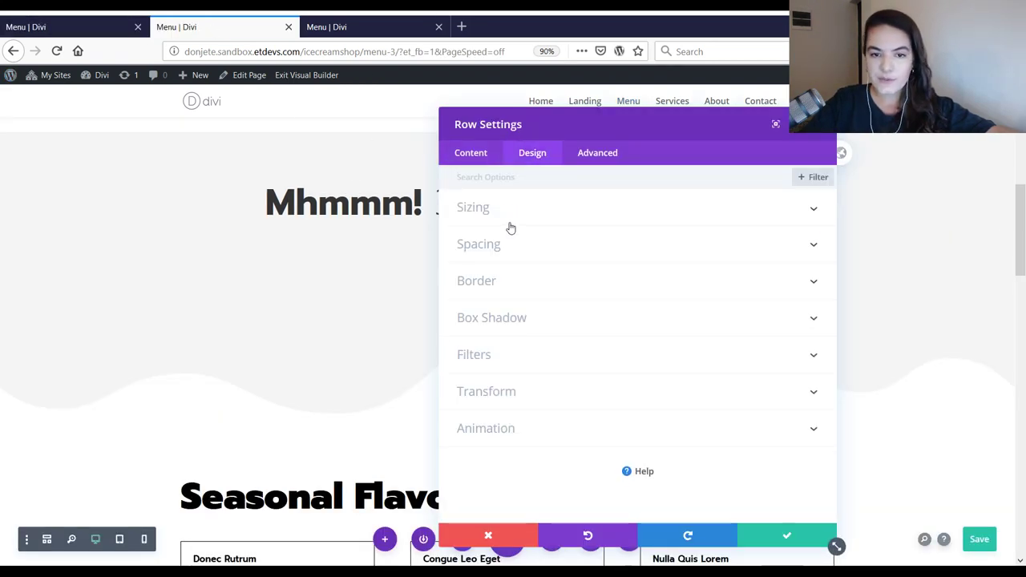
left_click(510, 225)
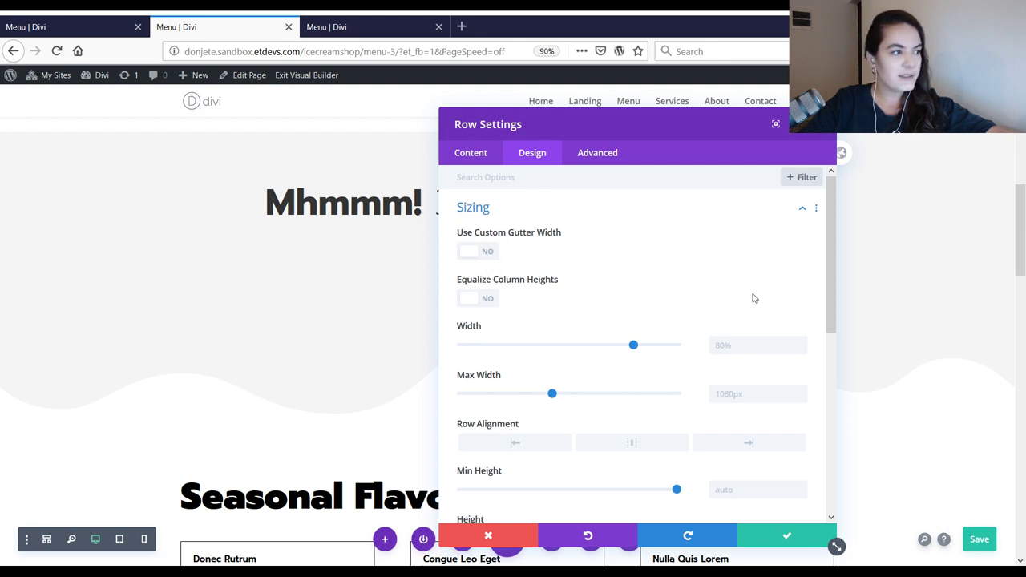
left_click(739, 343)
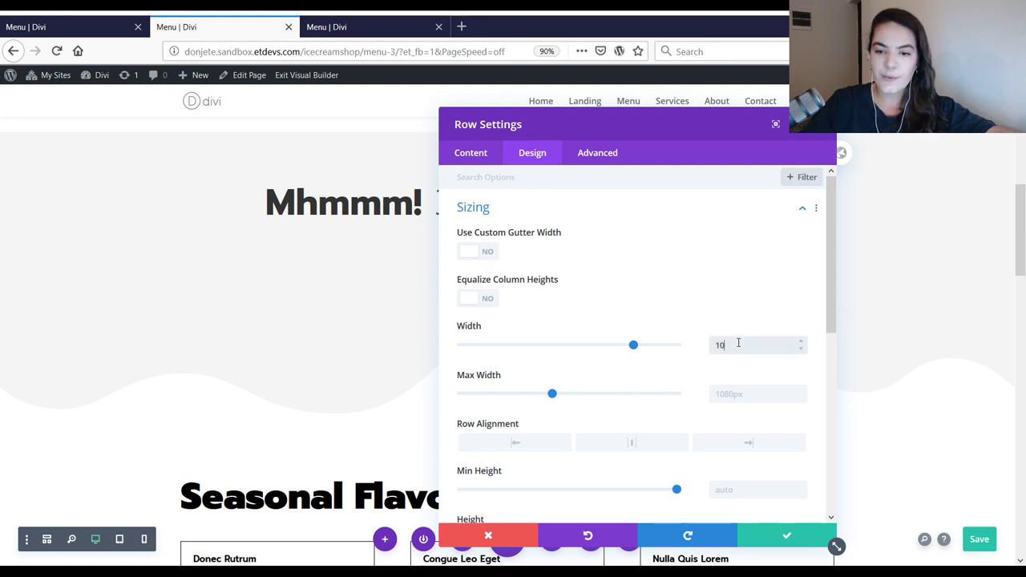
type("100")
left_click(744, 397)
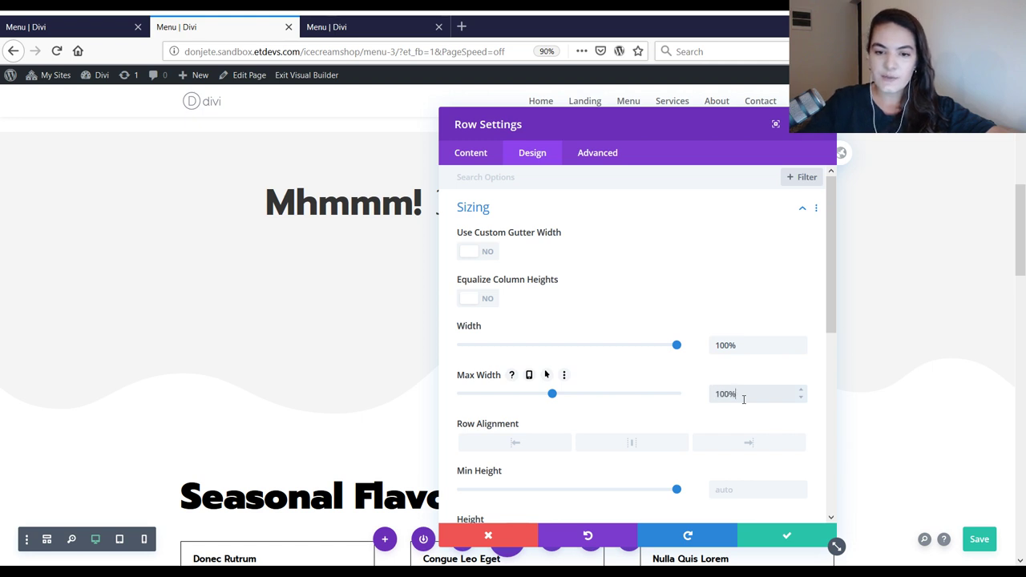
type("100%")
key("Return")
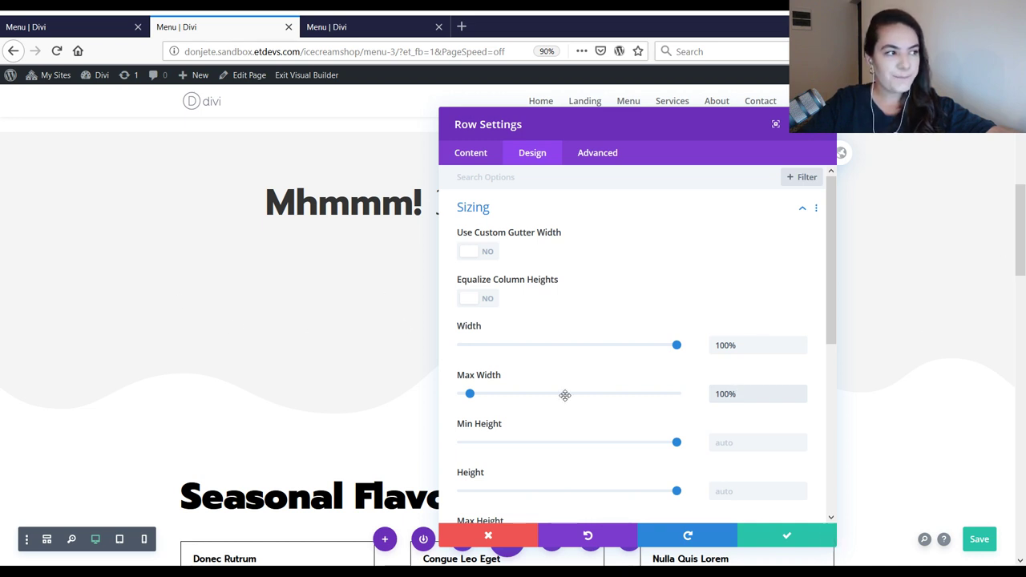
- Give the new row a top margin of 50px, comparing the gap with the finished Menu page
scroll(521, 417, "down", 4)
left_click(540, 263)
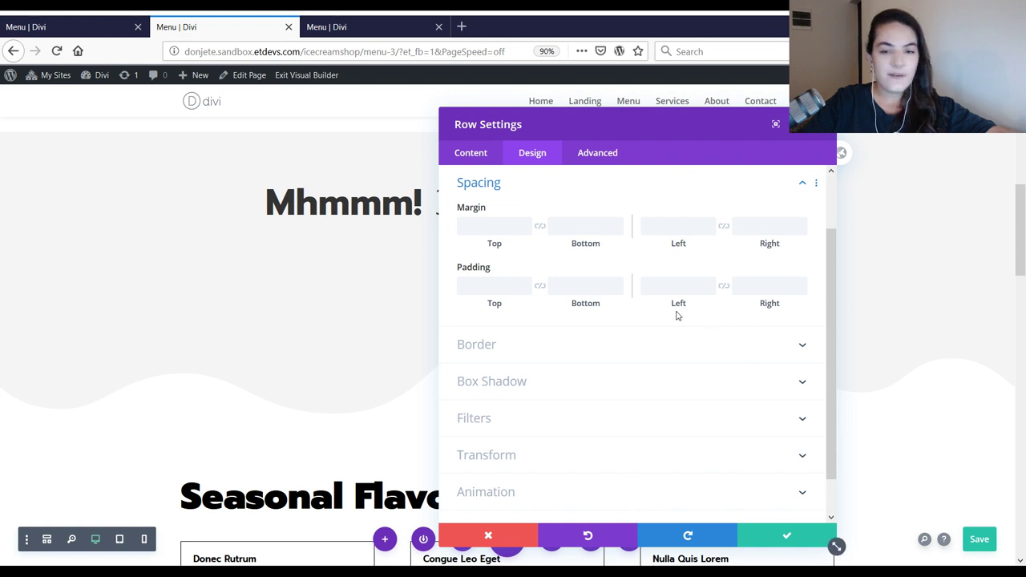
left_click(494, 226)
type("50")
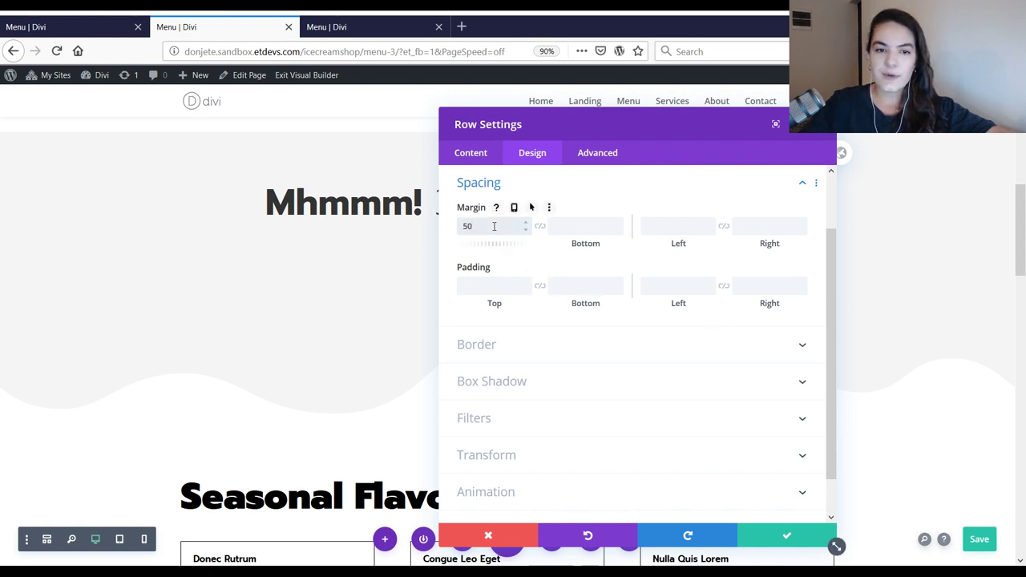
type("px")
key("ctrl+Page_Up")
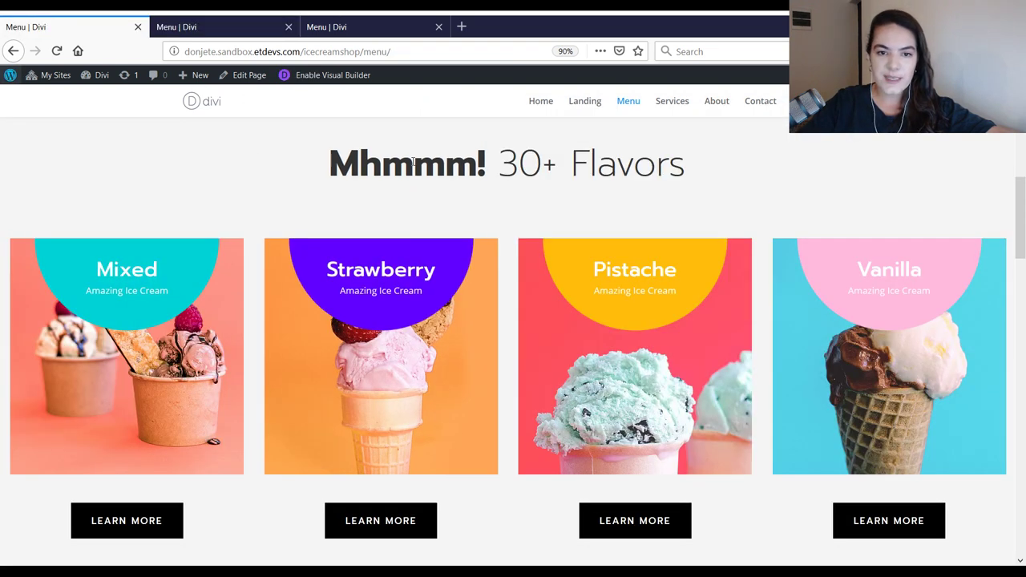
key("ctrl+Page_Down")
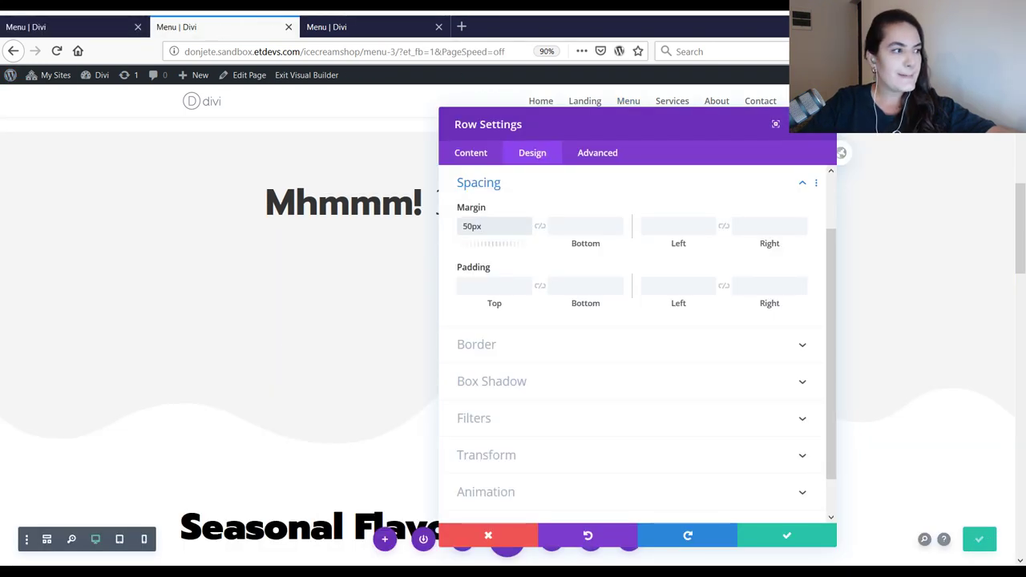
- Set the row's top padding to 0px and link it to the bottom padding so both match
left_click(508, 290)
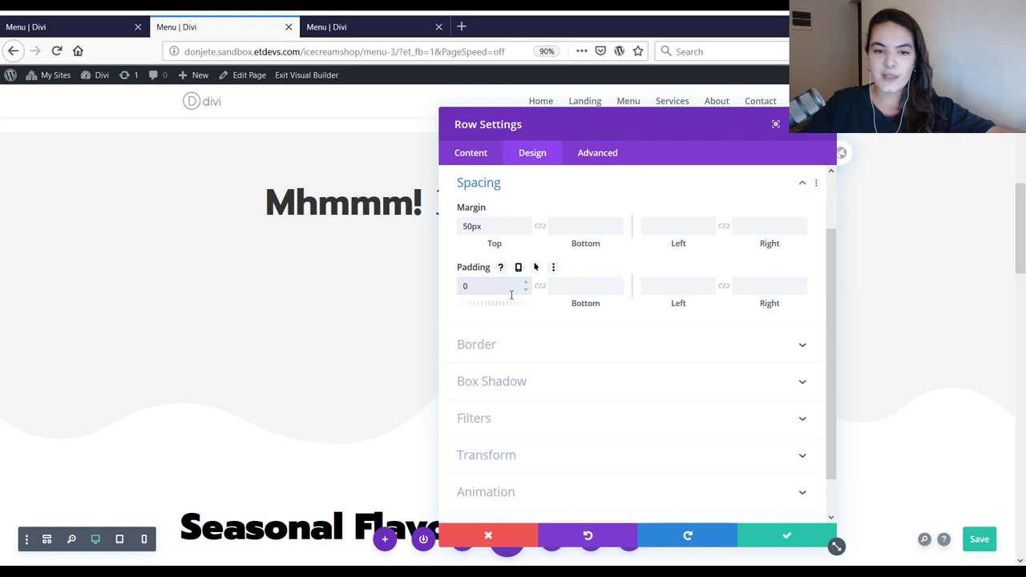
type("0")
left_click(541, 286)
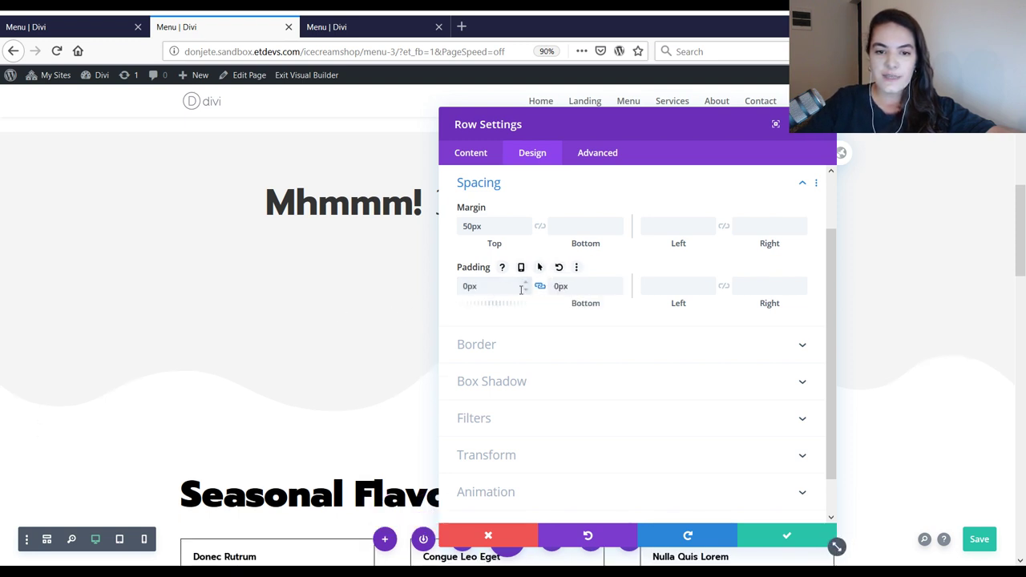
left_click(570, 286)
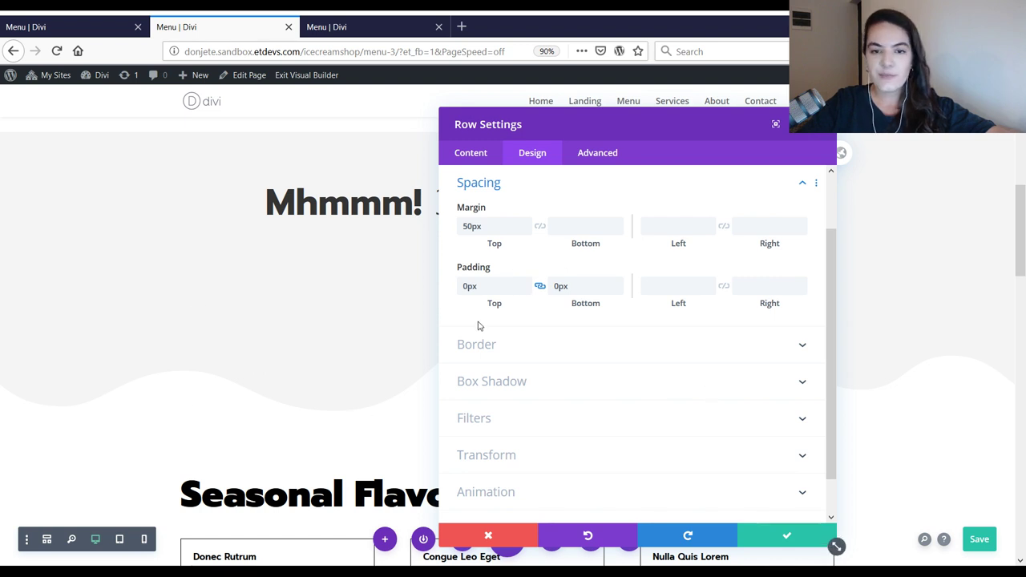
- Set both the horizontal and vertical overflow of the row to Hidden
left_click(596, 158)
left_click(519, 293)
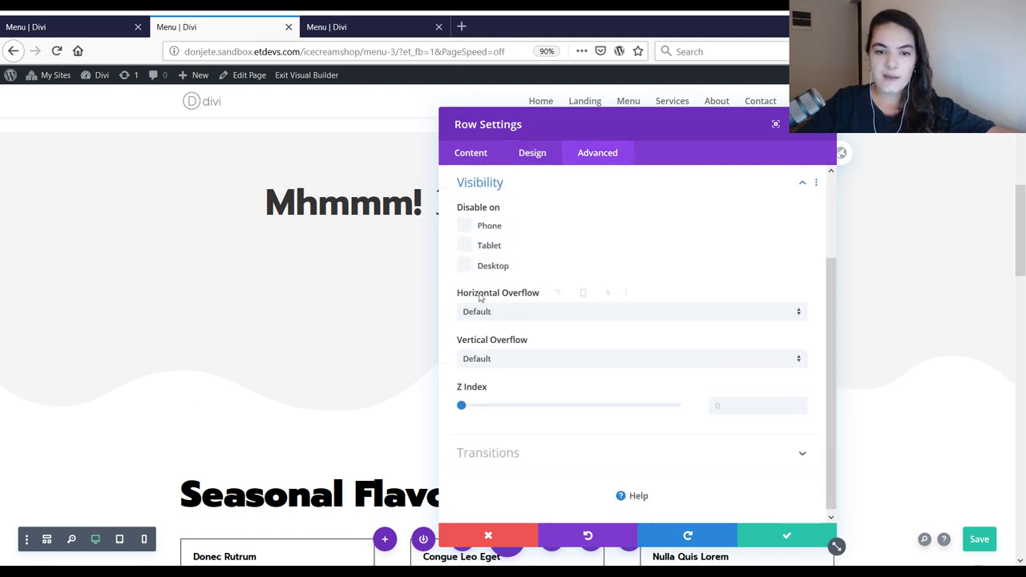
left_click(526, 319)
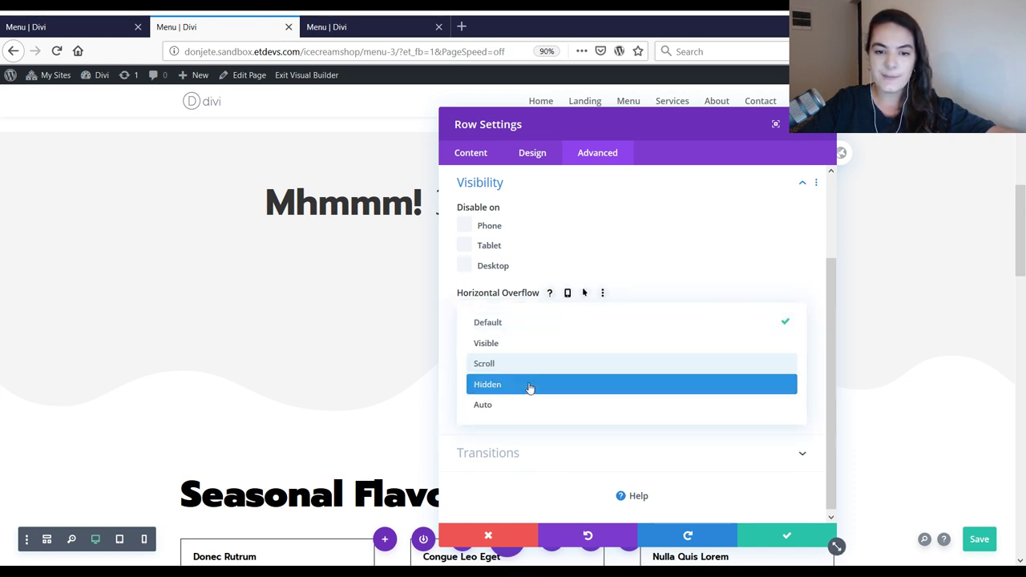
left_click(525, 378)
left_click(522, 365)
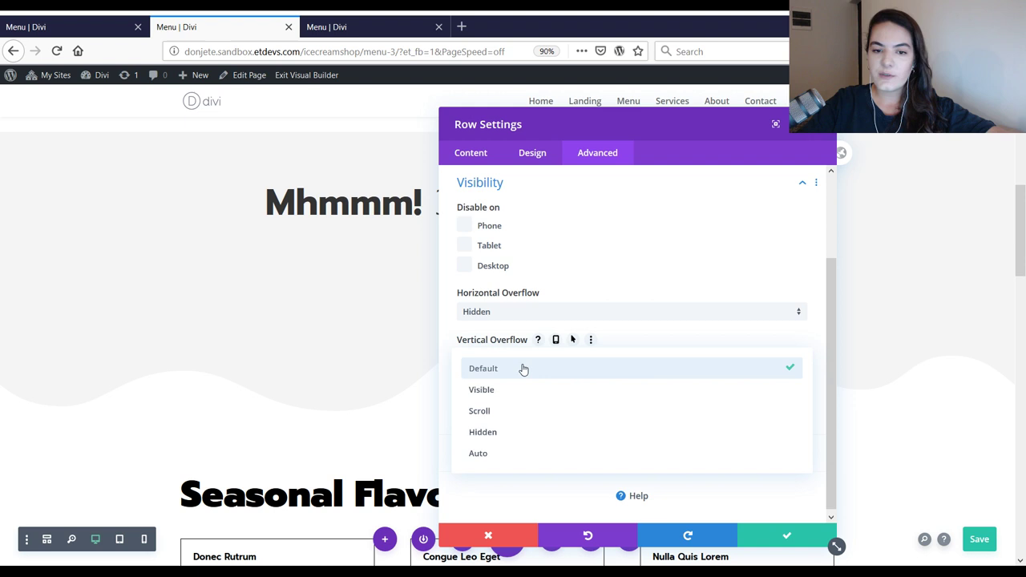
left_click(514, 431)
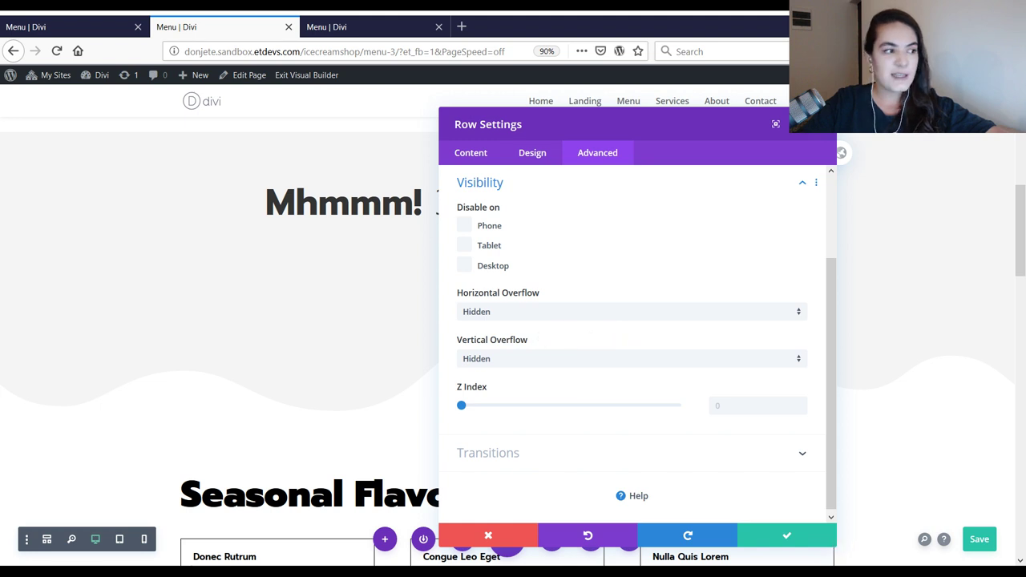
- Open the settings of the row's single column and save the page
left_click(468, 154)
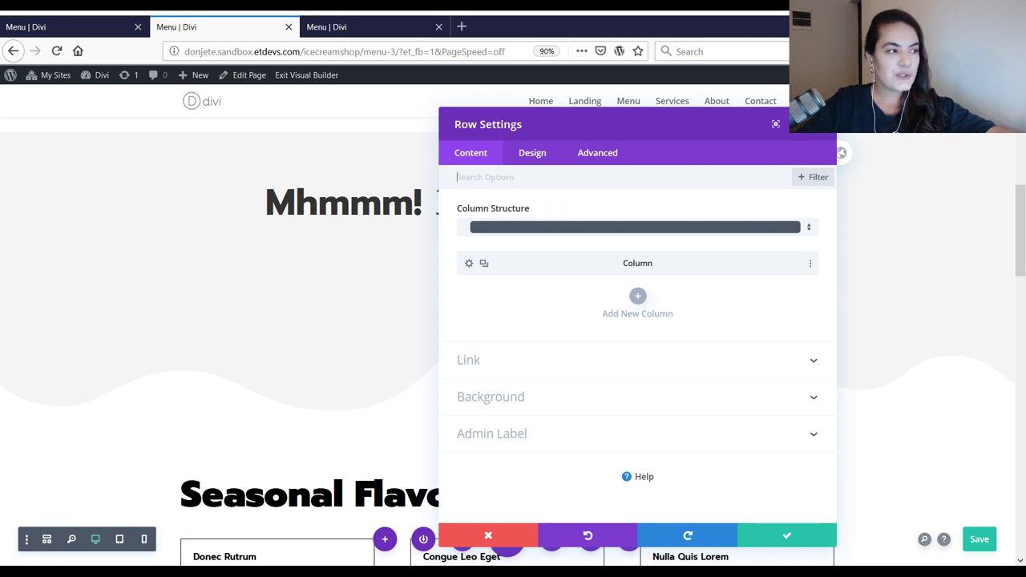
left_click(469, 263)
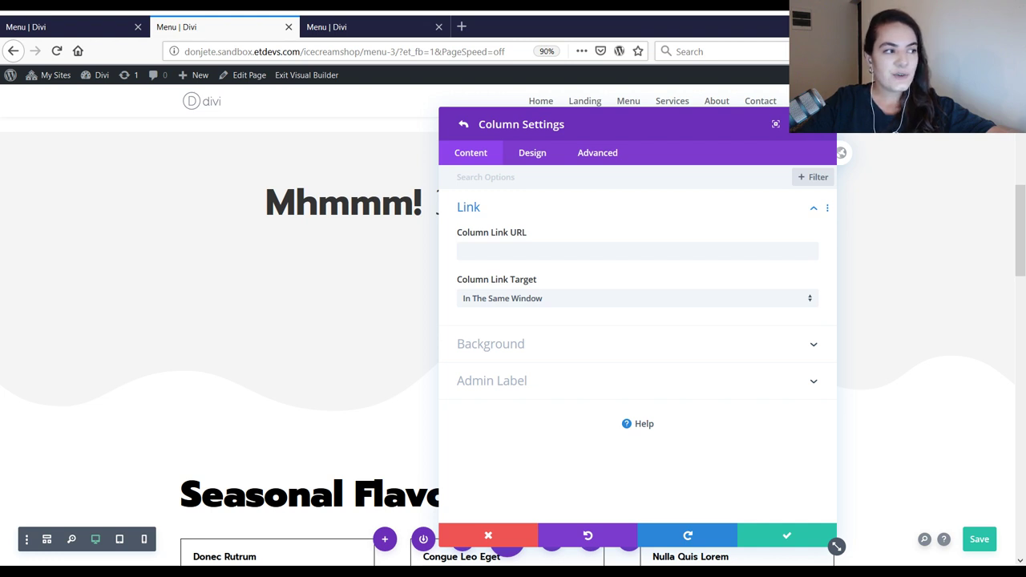
key("ctrl+s")
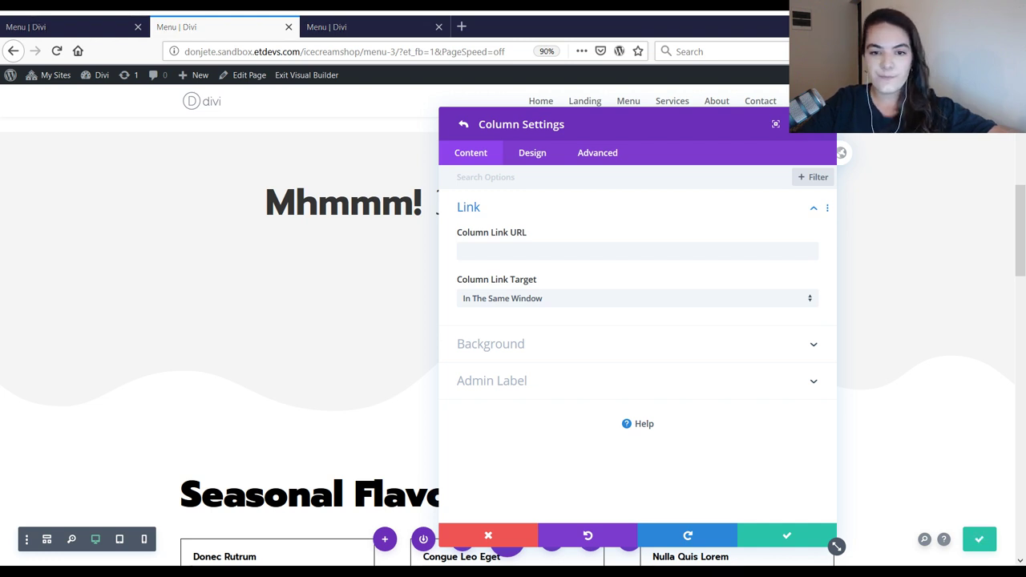
key("ctrl+s")
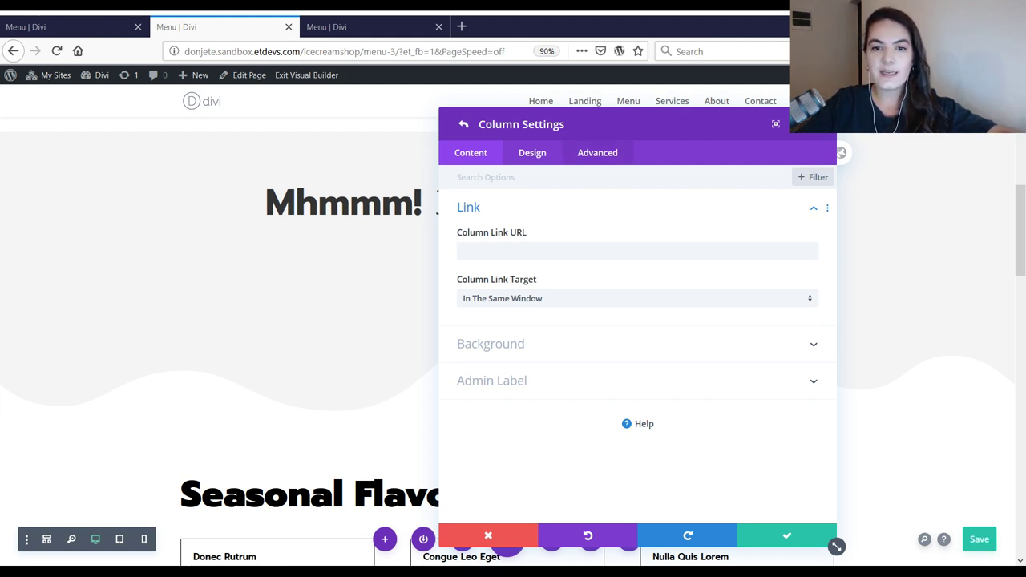
- Assign the CSS class "icecream-items slider" to the column, then accept the column and row settings and save the page
left_click(608, 157)
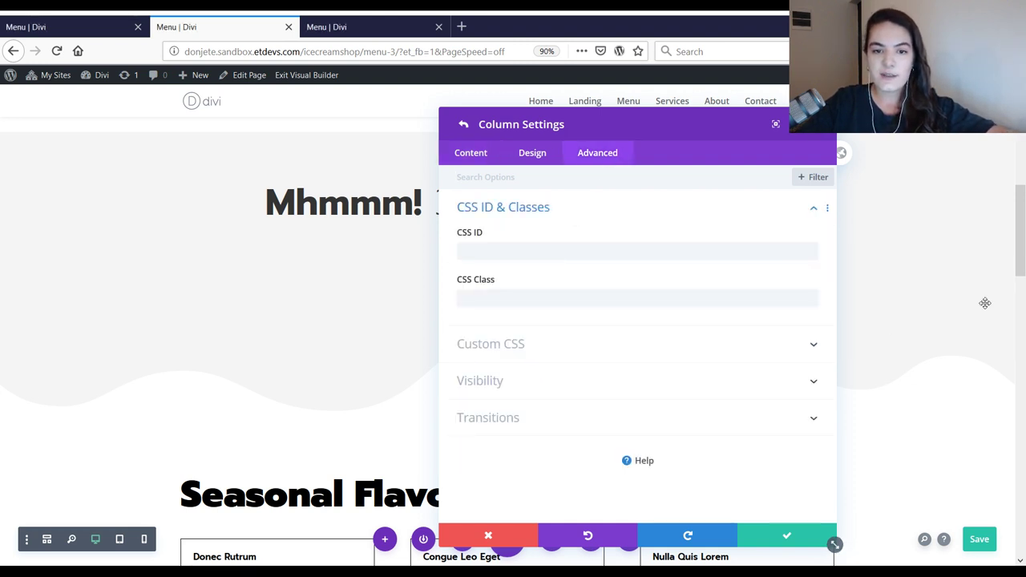
left_click(529, 298)
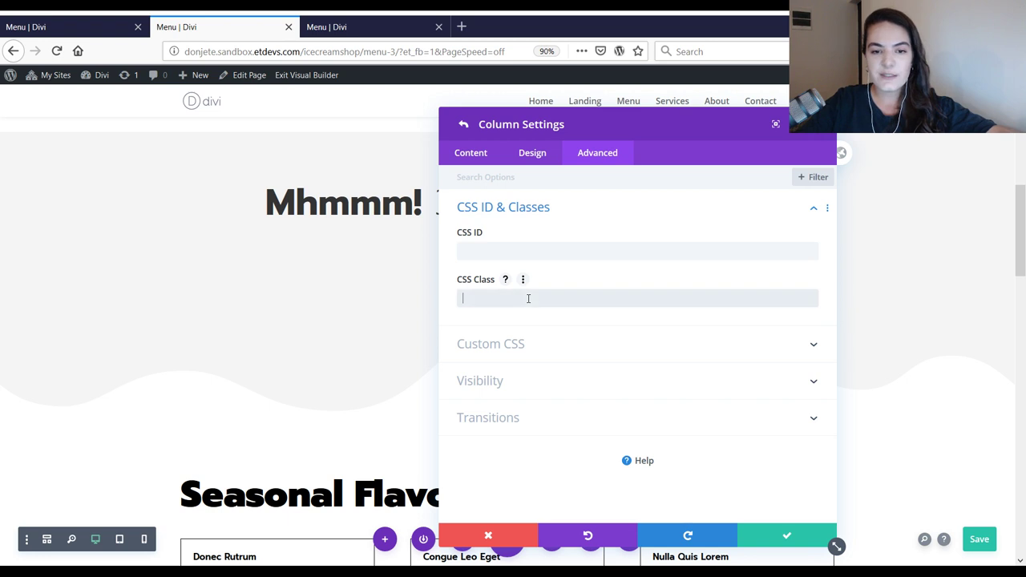
type("icecream-items slider")
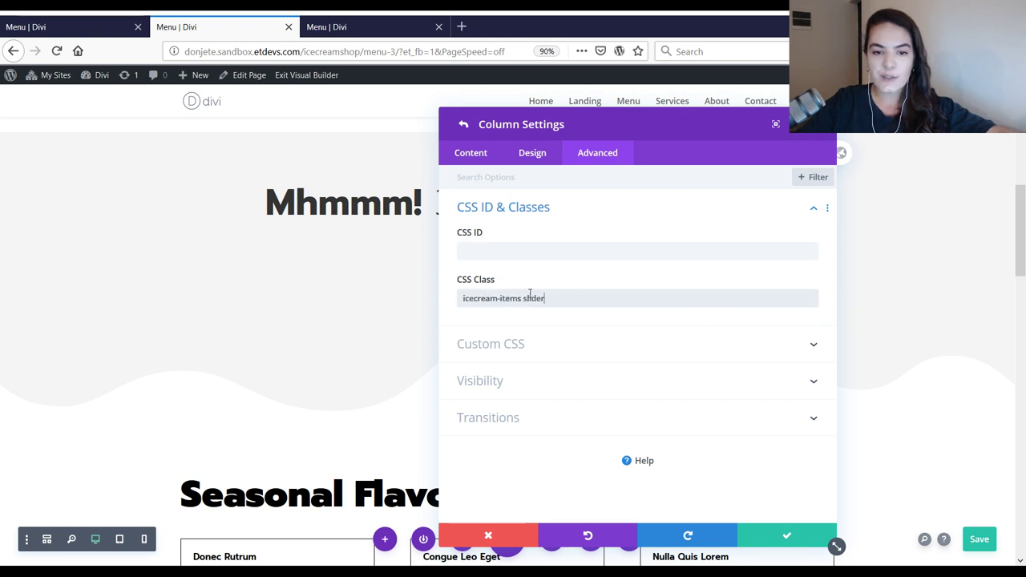
left_click_drag(522, 297, 558, 299)
left_click(558, 298)
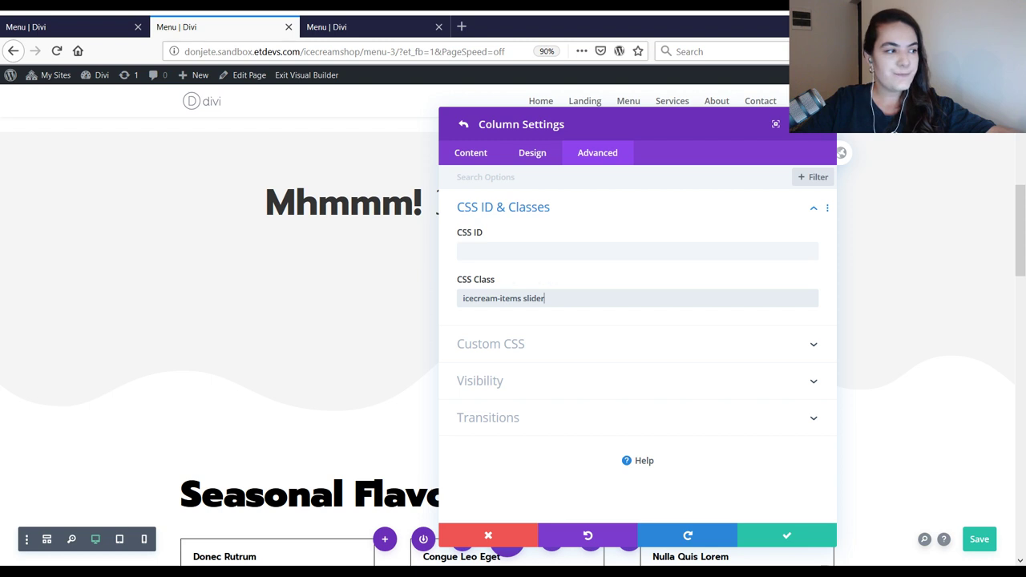
left_click(802, 536)
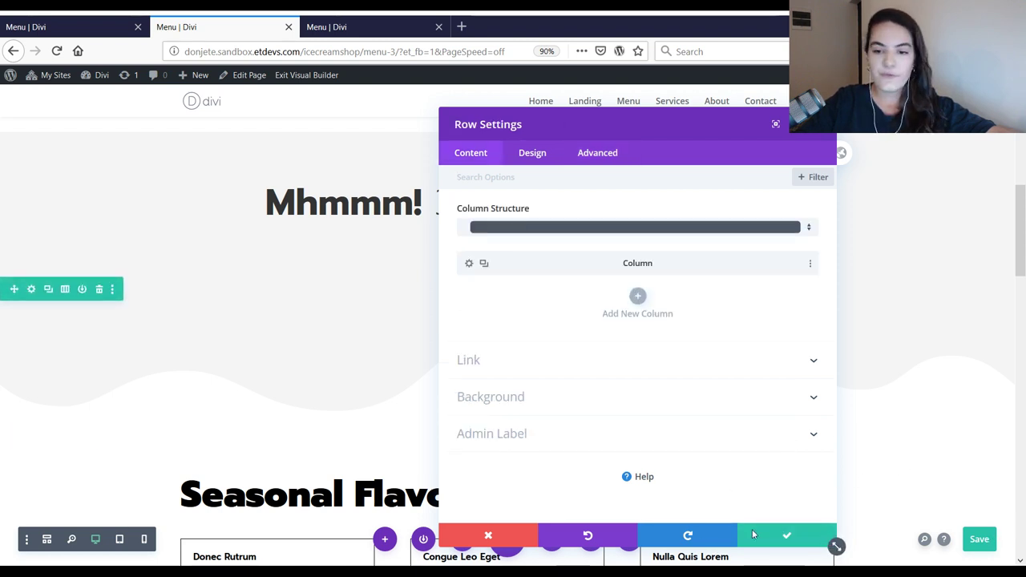
left_click(787, 537)
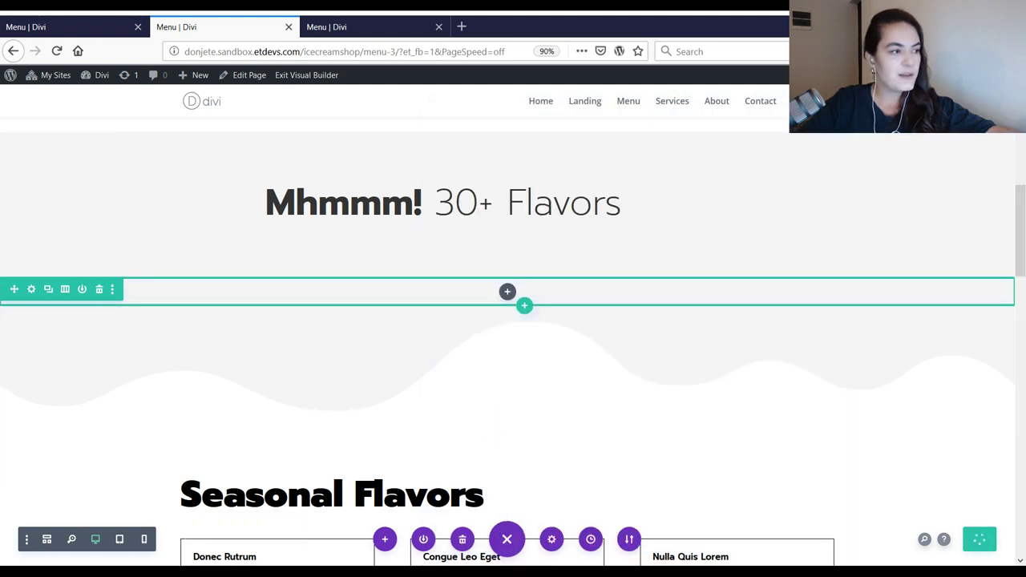
key("ctrl+s")
- Check the flavor carousel on the finished Menu page, and insert a Call To Action module into the empty row
left_click(80, 26)
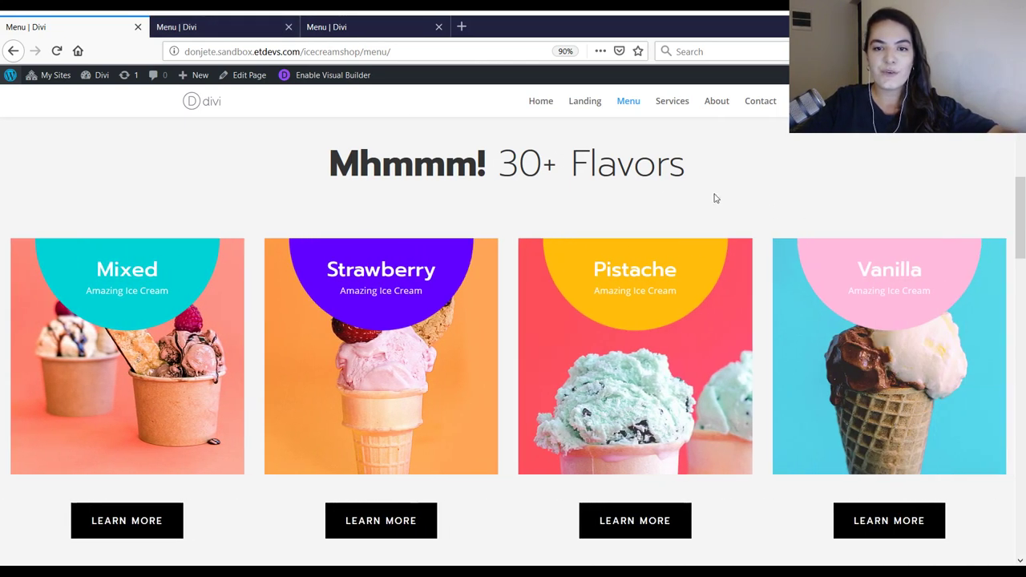
scroll(716, 198, "down", 2)
scroll(698, 408, "up", 5)
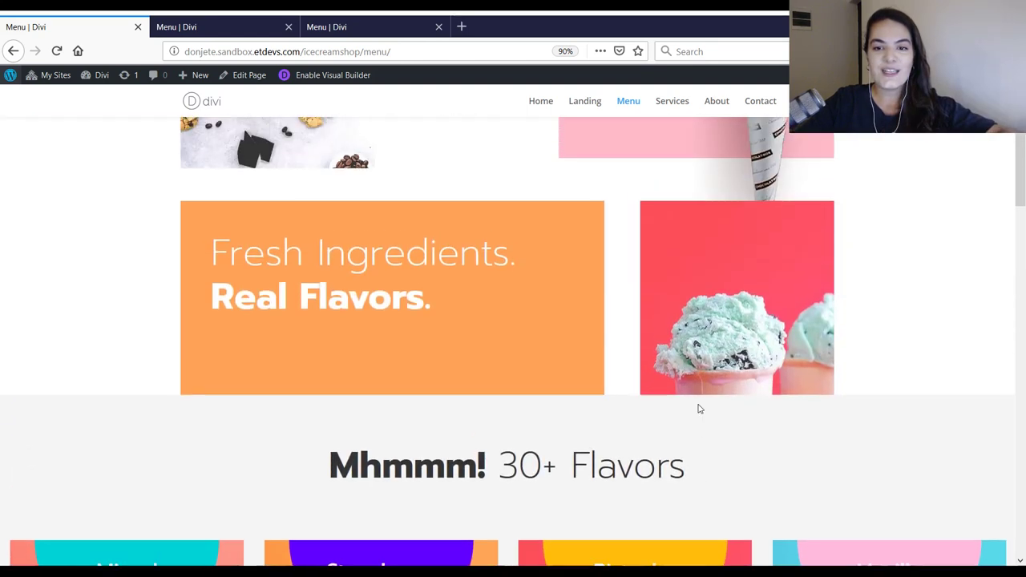
scroll(699, 408, "down", 5)
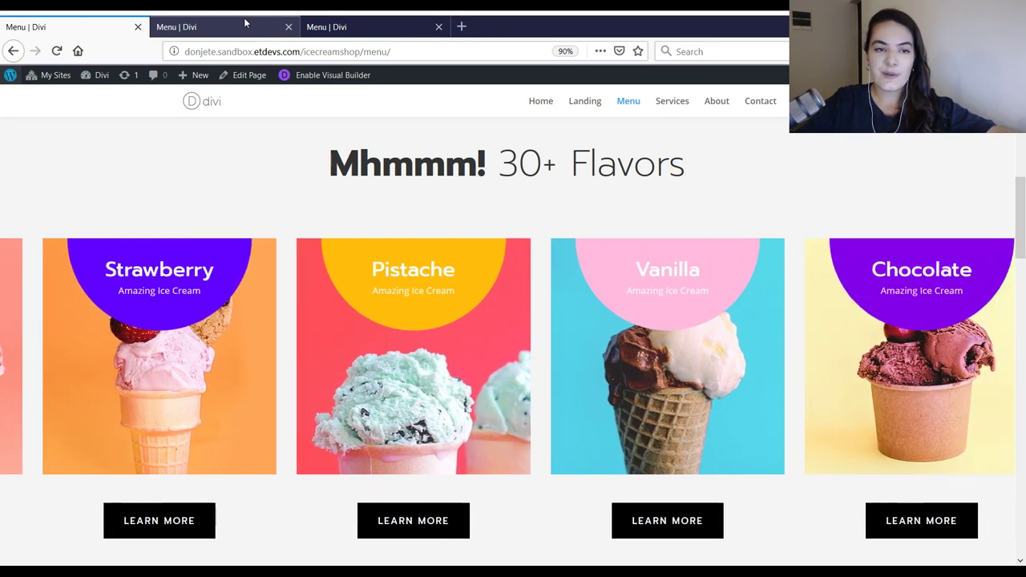
left_click(244, 19)
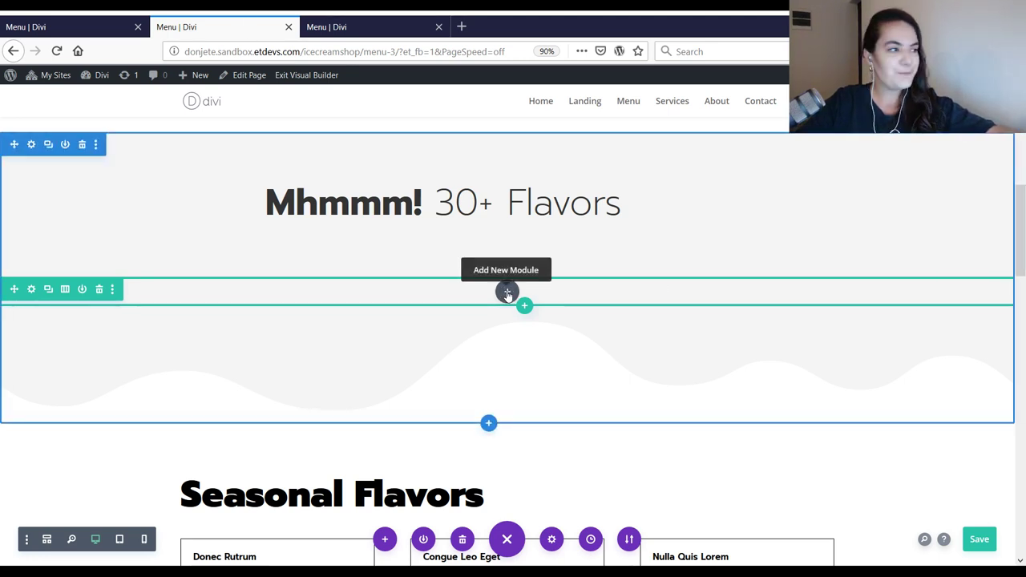
left_click(507, 293)
type("call")
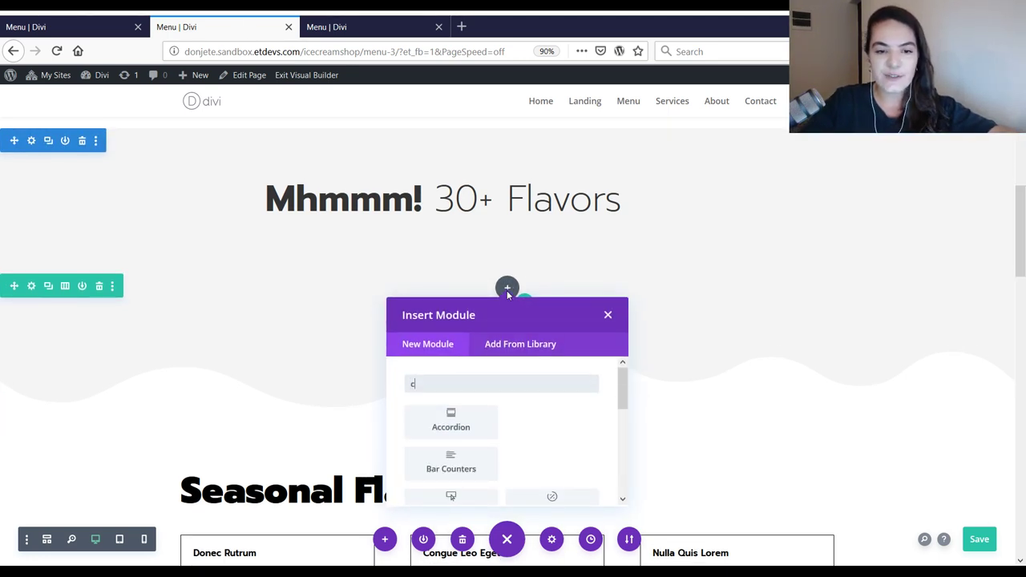
left_click(463, 427)
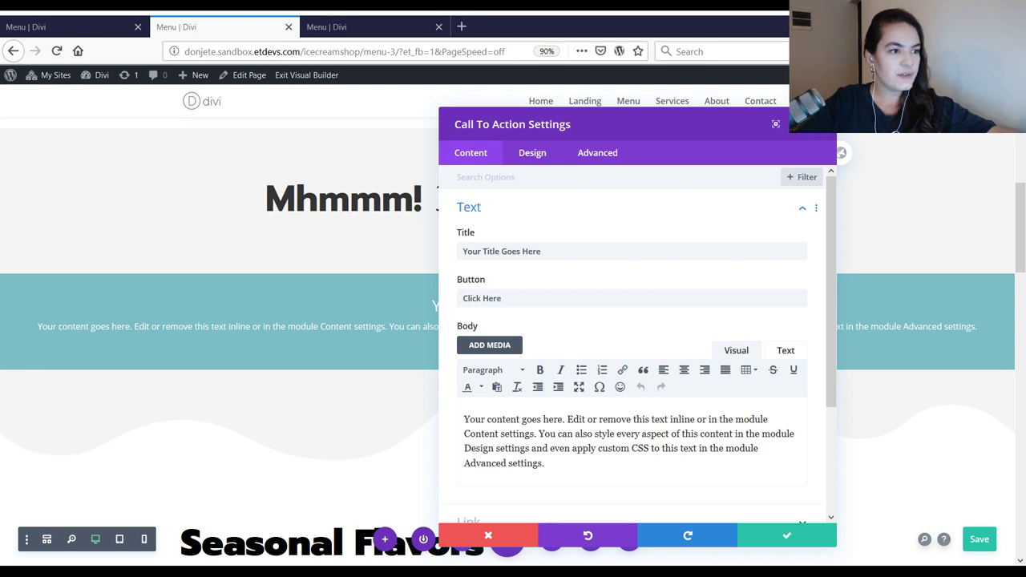
- Paste the copied text settings into the Call To Action: title "Chocolate", button "learn more" and body "Amazing Ice Cream"
right_click(566, 222)
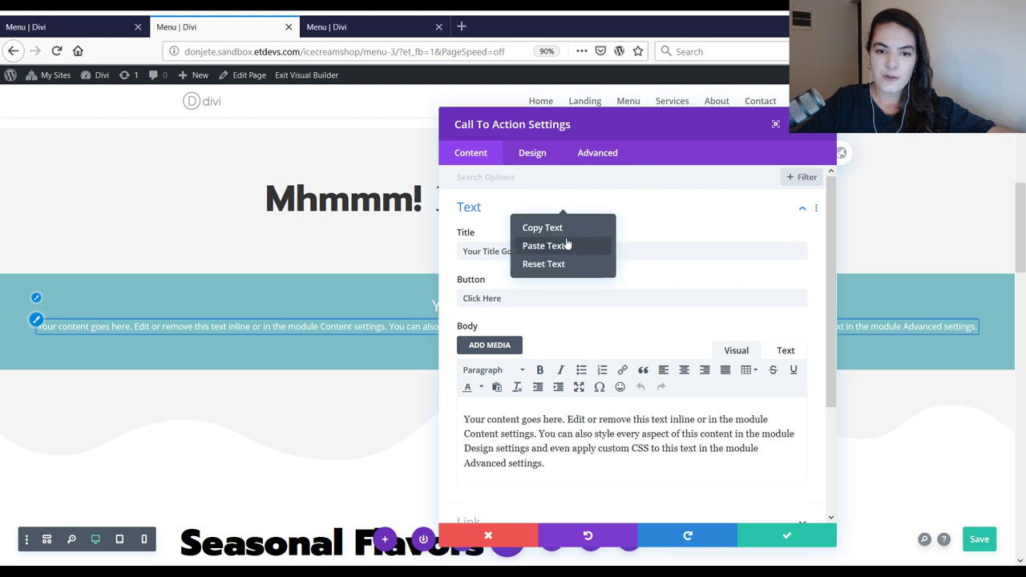
left_click(565, 246)
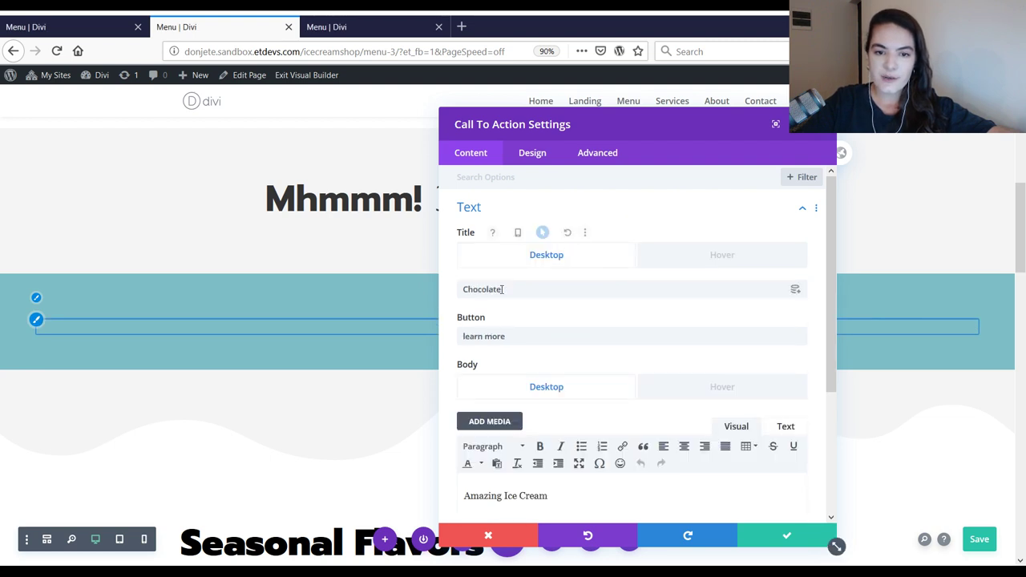
left_click_drag(580, 135, 726, 141)
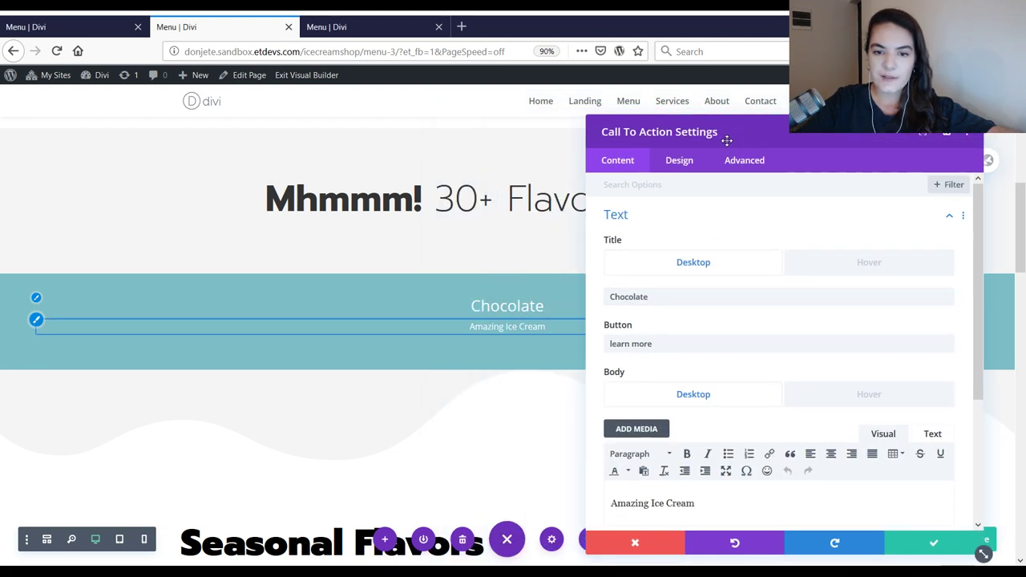
left_click(654, 300)
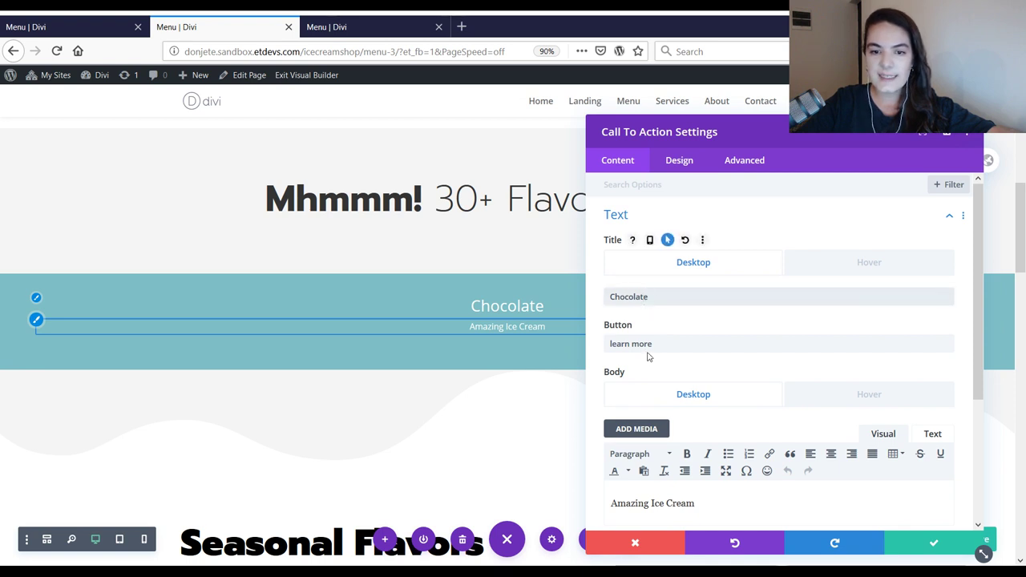
left_click(667, 504)
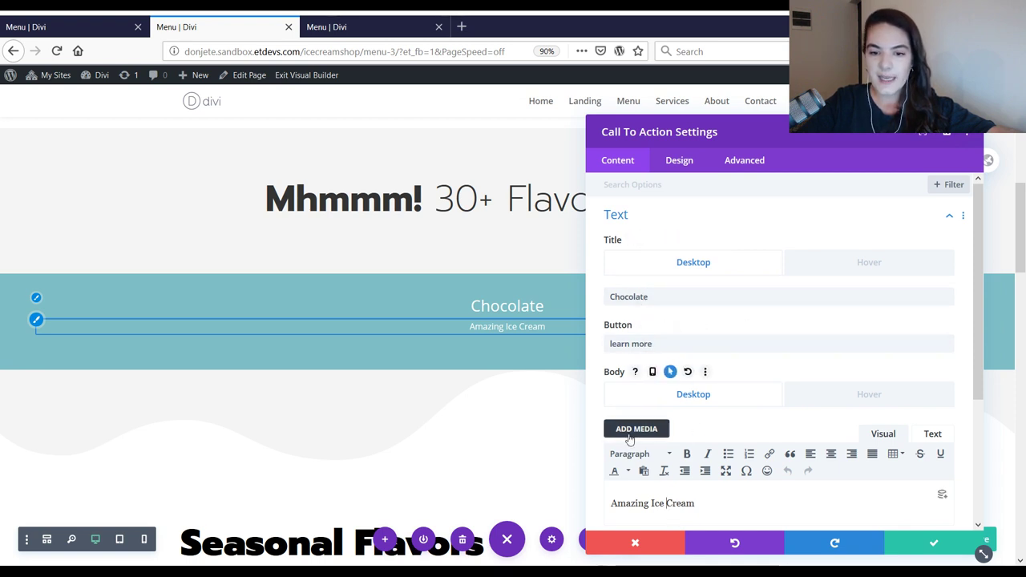
- Review the hover versions of the title and body, and compare them with a hovered flavor card on the finished Menu page
left_click(851, 269)
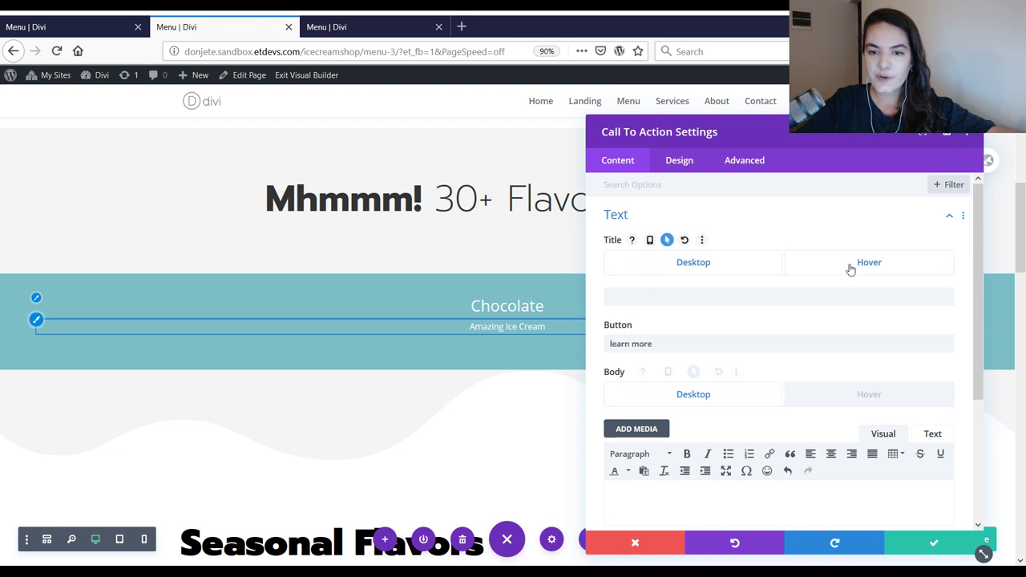
left_click(637, 295)
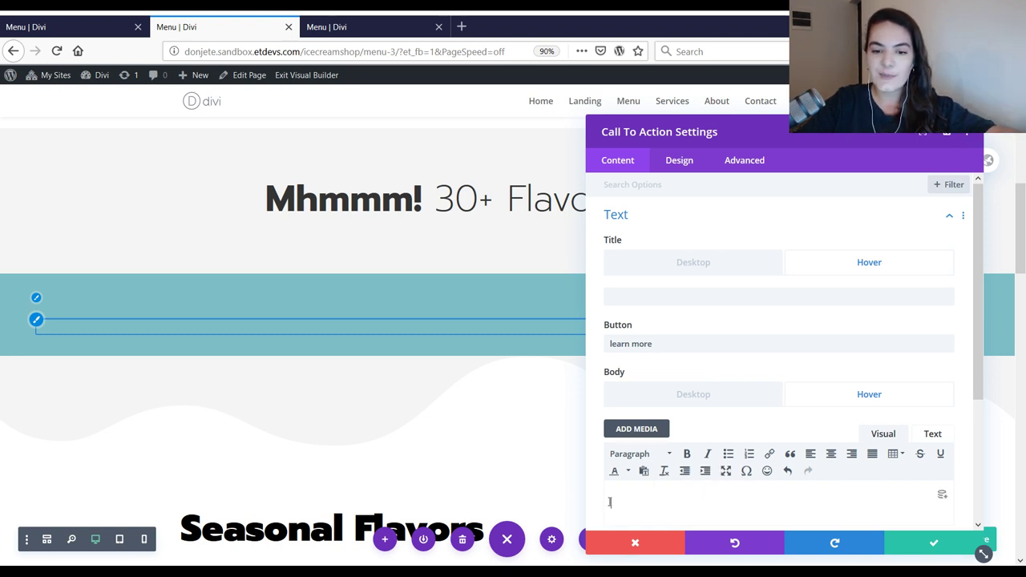
key("ctrl+Page_Up")
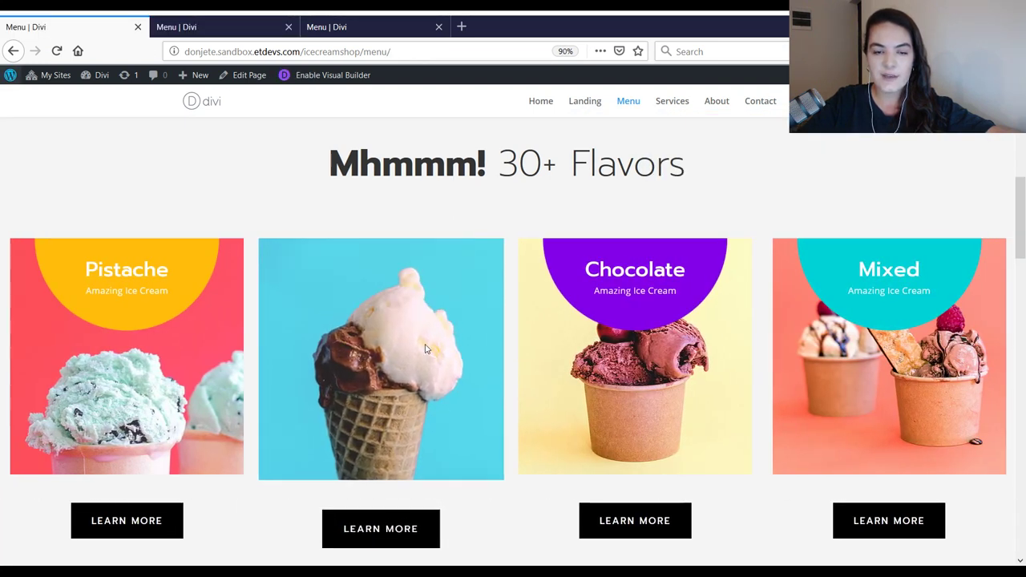
- Return to the page being built and review the desktop and hover versions of the Call To Action title
key("ctrl+Page_Down")
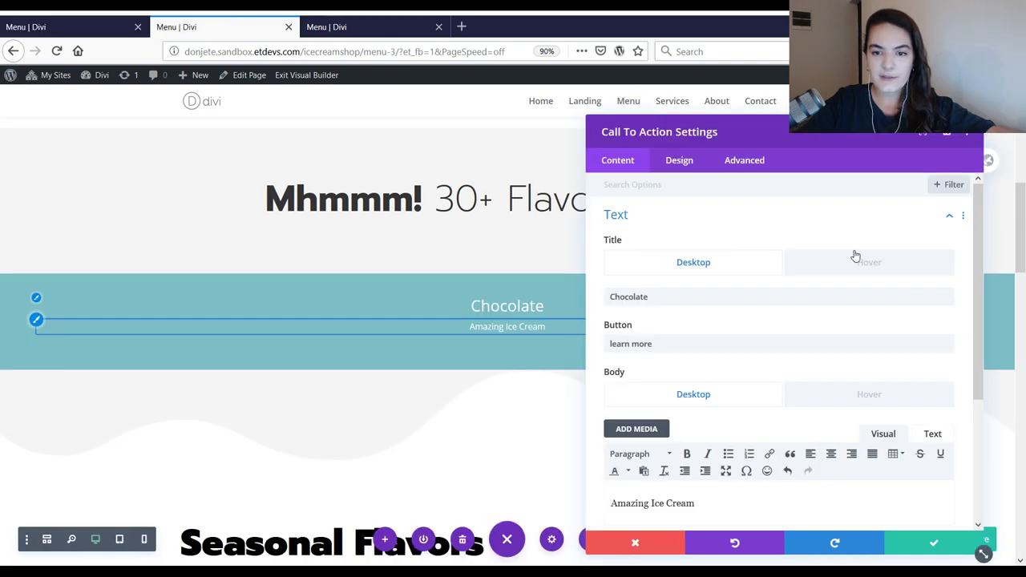
left_click(709, 271)
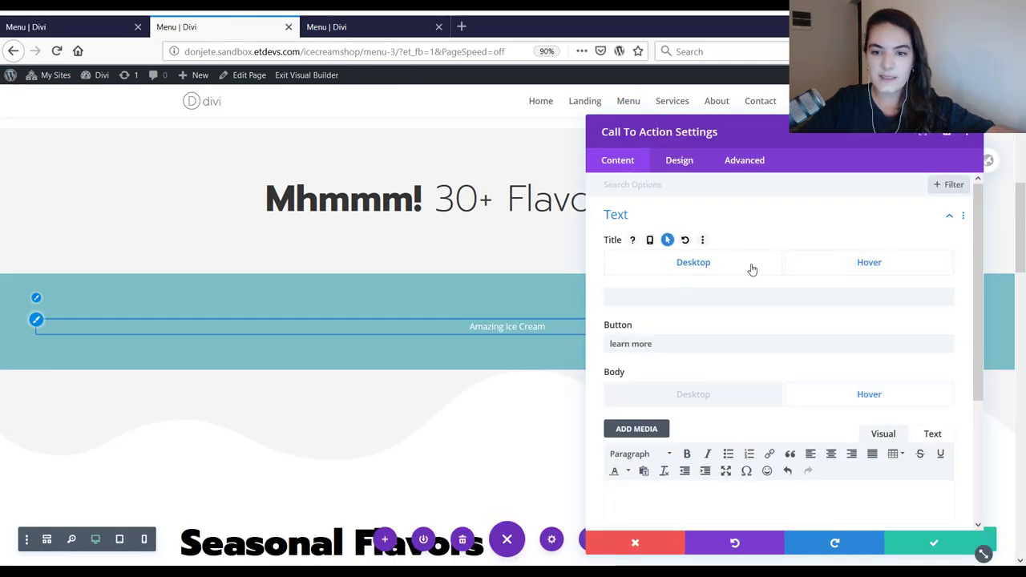
left_click(667, 239)
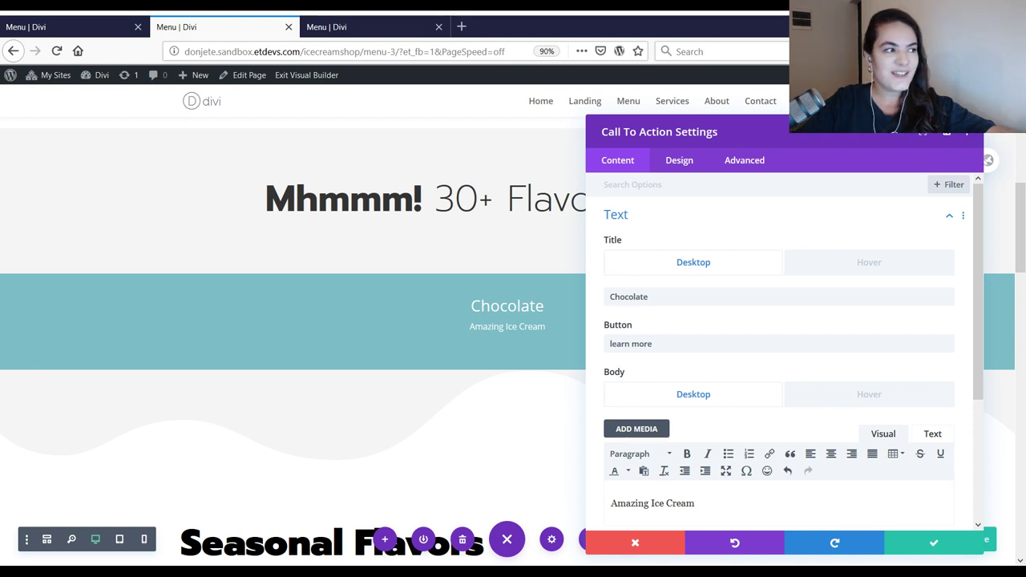
- Set the Call To Action's button link URL to "#"
scroll(670, 433, "down", 1)
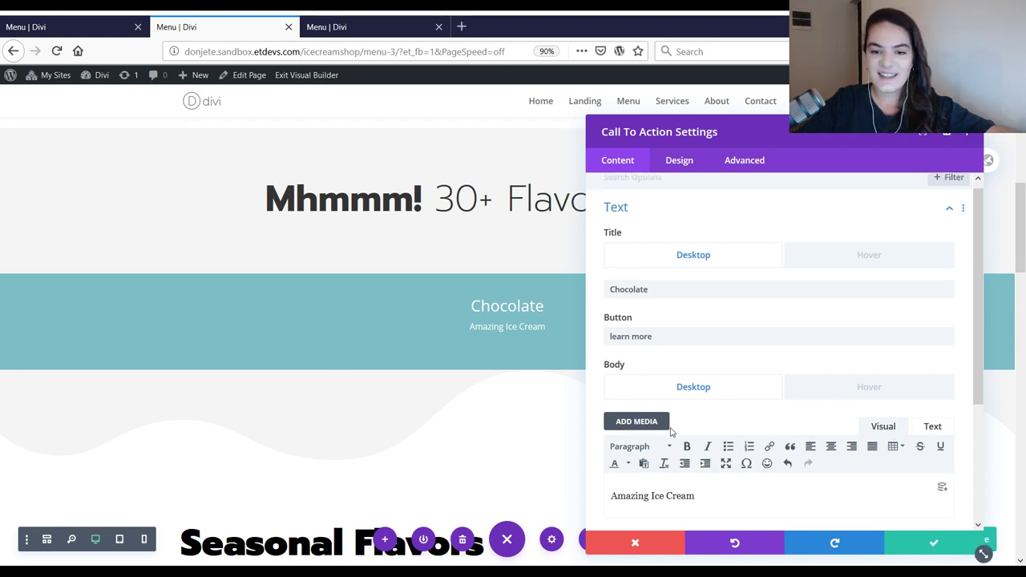
scroll(681, 440, "down", 3)
left_click(687, 432)
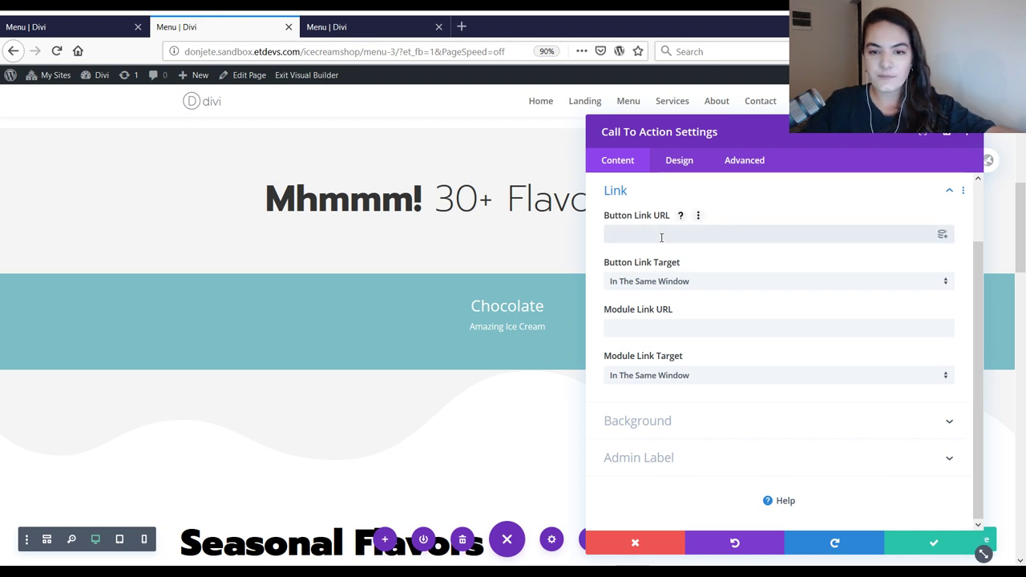
type("#")
key("BackSpace")
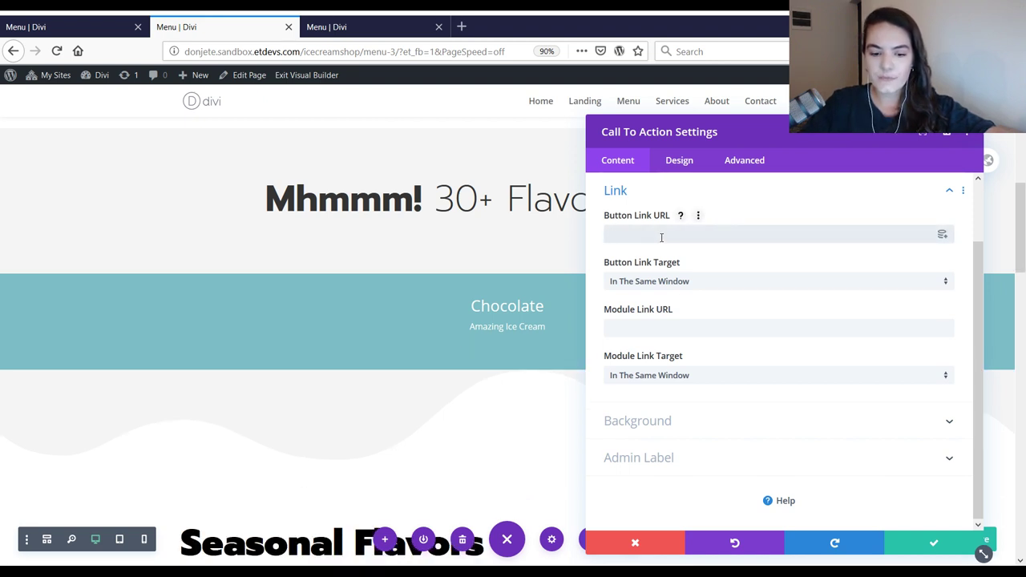
type("#")
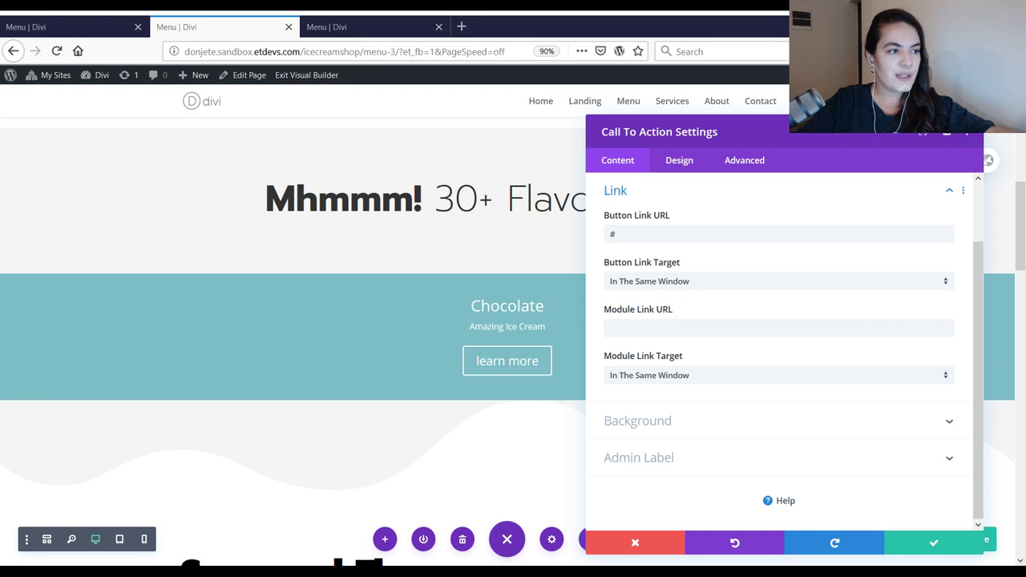
- Compare the flavor cards on the finished Menu page, and paste the copied background, a purple radial gradient over the chocolate ice cream image, into the Call To Action
left_click(739, 433)
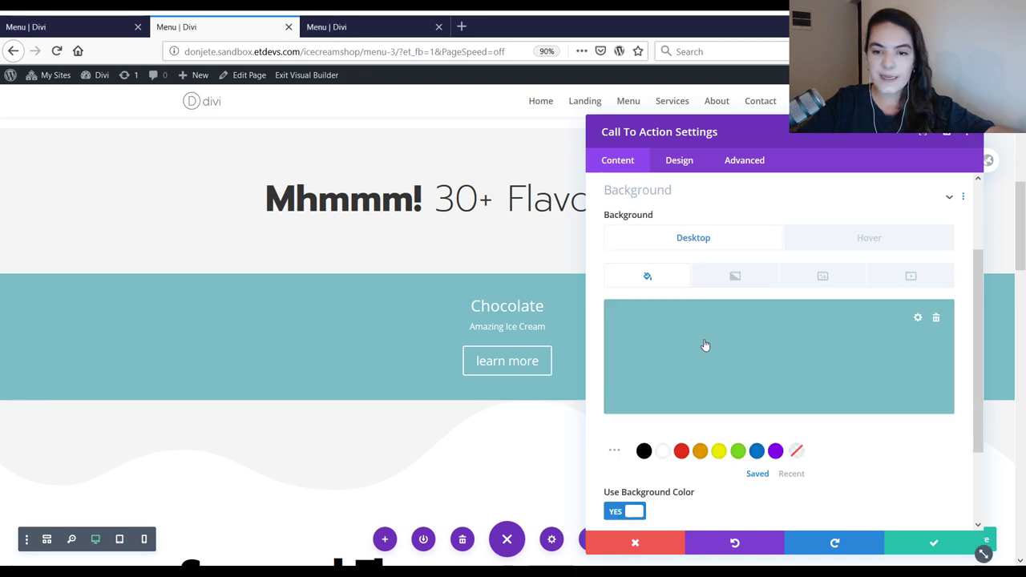
left_click(723, 281)
left_click(95, 20)
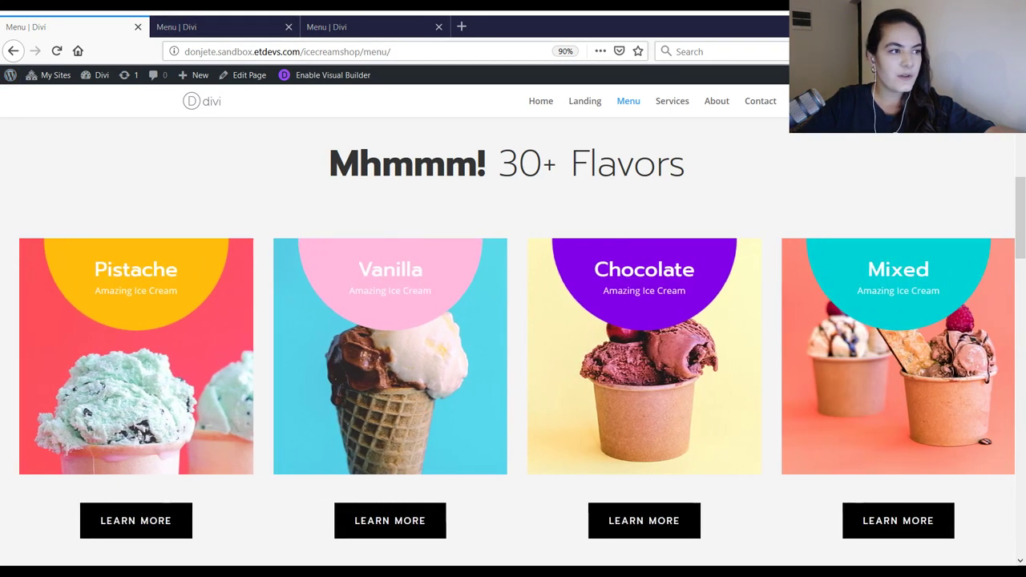
key("ctrl+Tab")
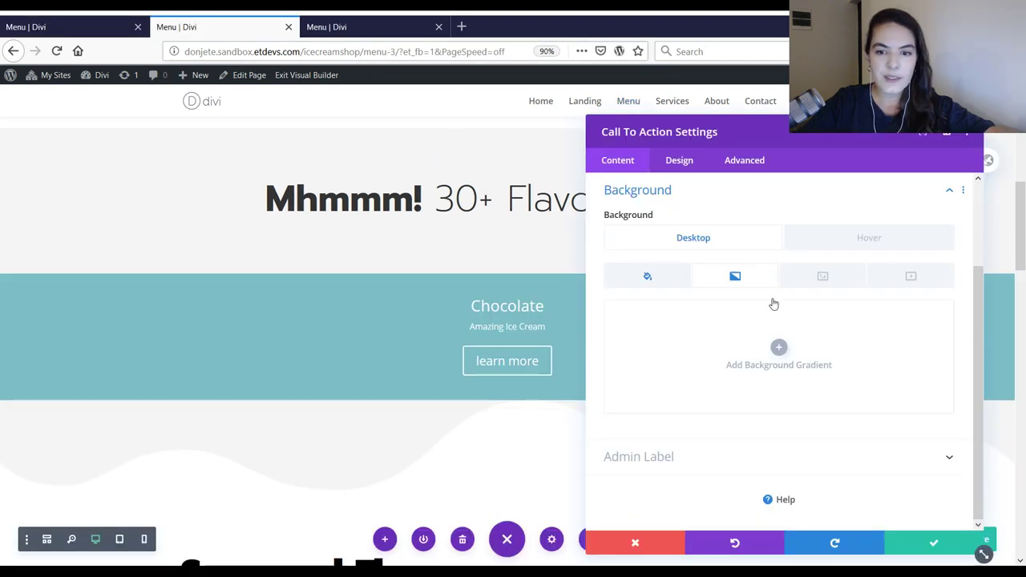
right_click(715, 204)
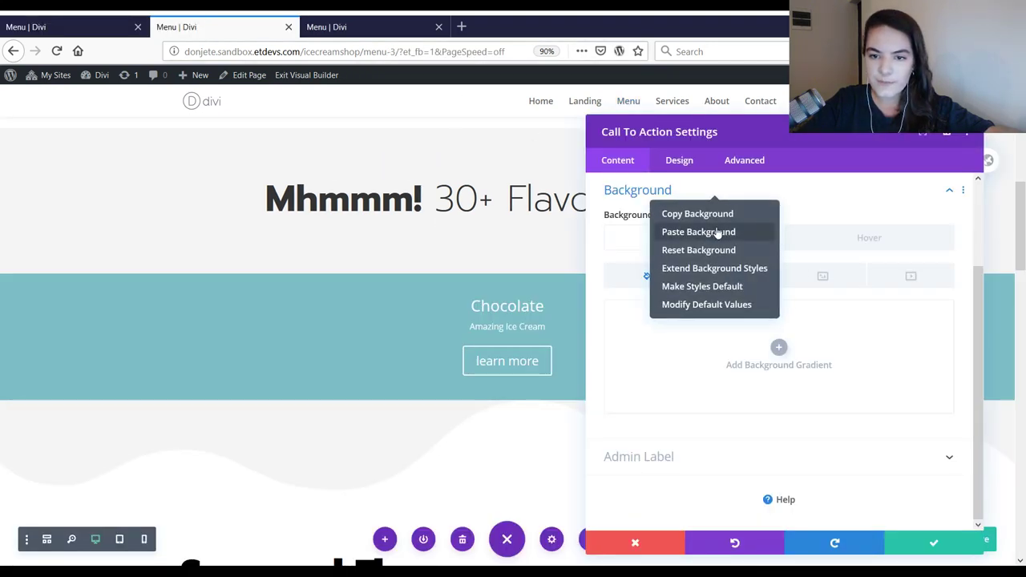
left_click(714, 231)
- Examine the background gradient's two colors, type, direction, start and end positions, and its placement above the background image
scroll(753, 344, "down", 3)
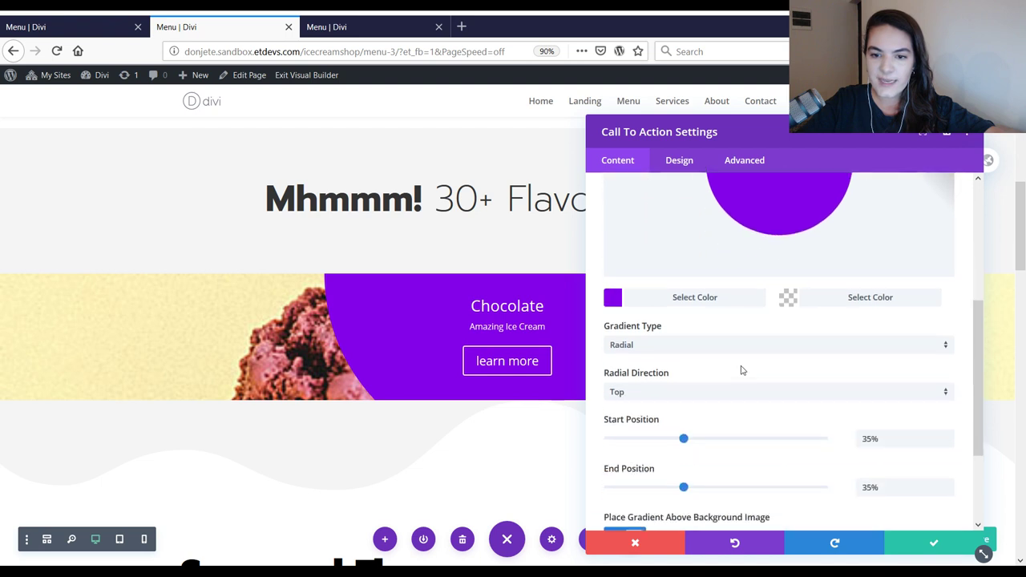
scroll(712, 305, "up", 5)
scroll(705, 305, "down", 3)
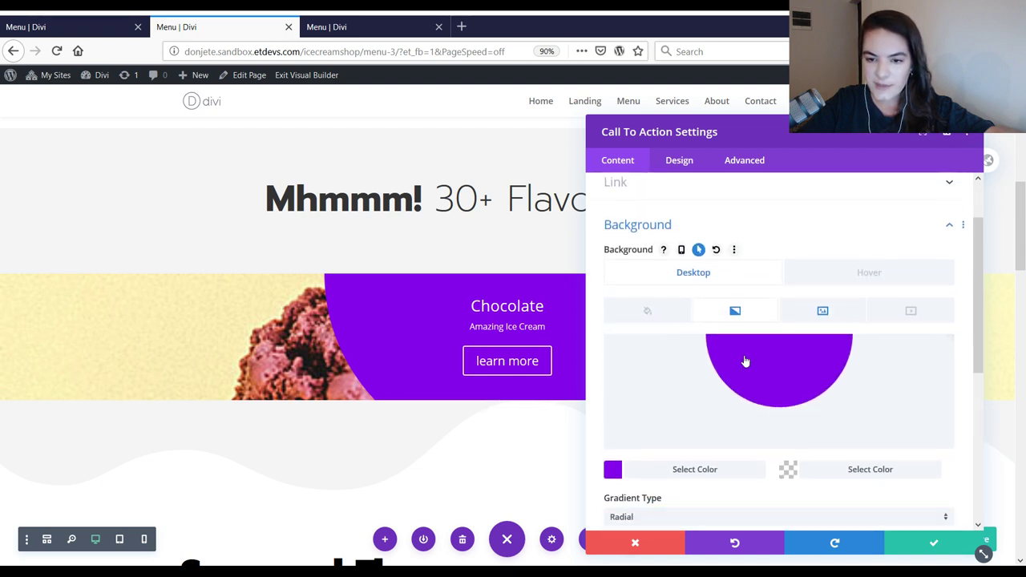
scroll(742, 310, "down", 3)
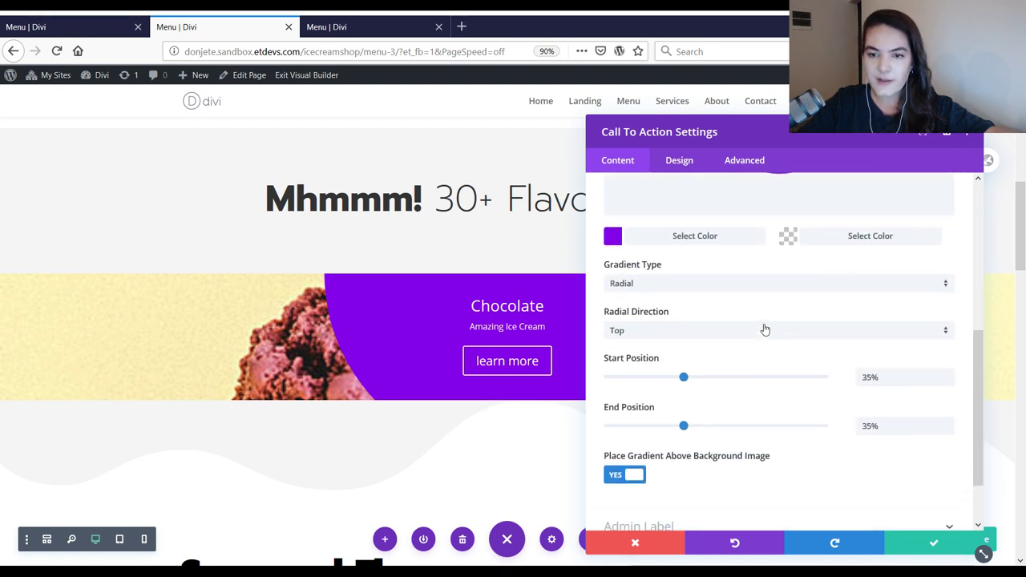
scroll(763, 328, "up", 3)
left_click(670, 367)
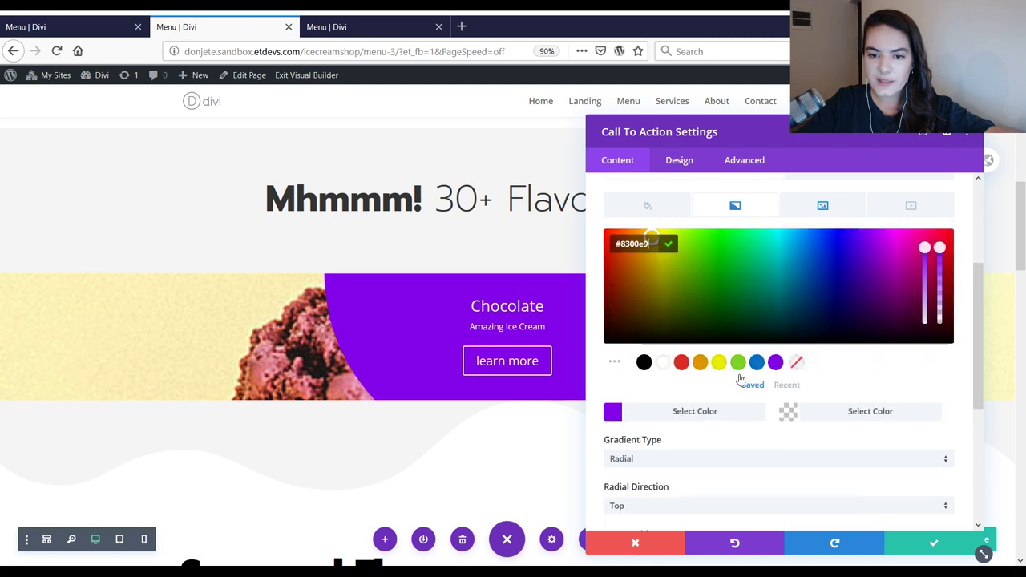
left_click(866, 417)
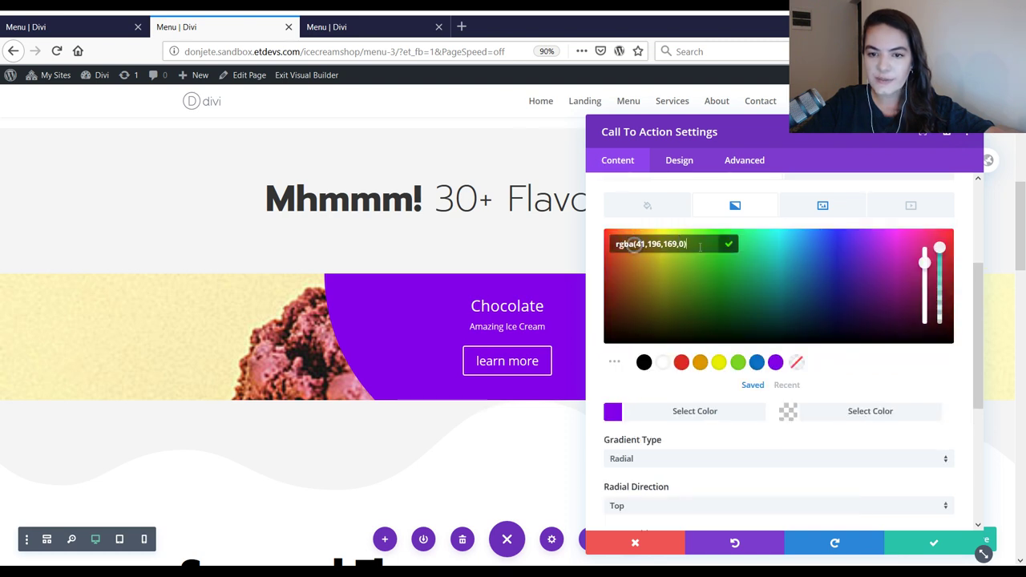
scroll(783, 373, "down", 2)
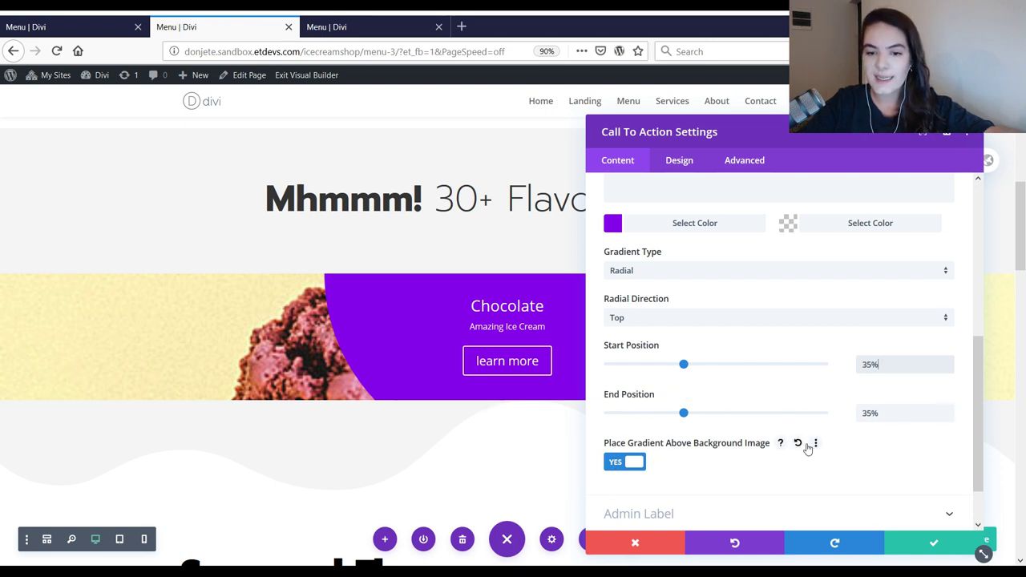
- Examine the hover version of the Call To Action background, including its gradient and the image's size, position, repeat and blend settings
scroll(776, 434, "up", 5)
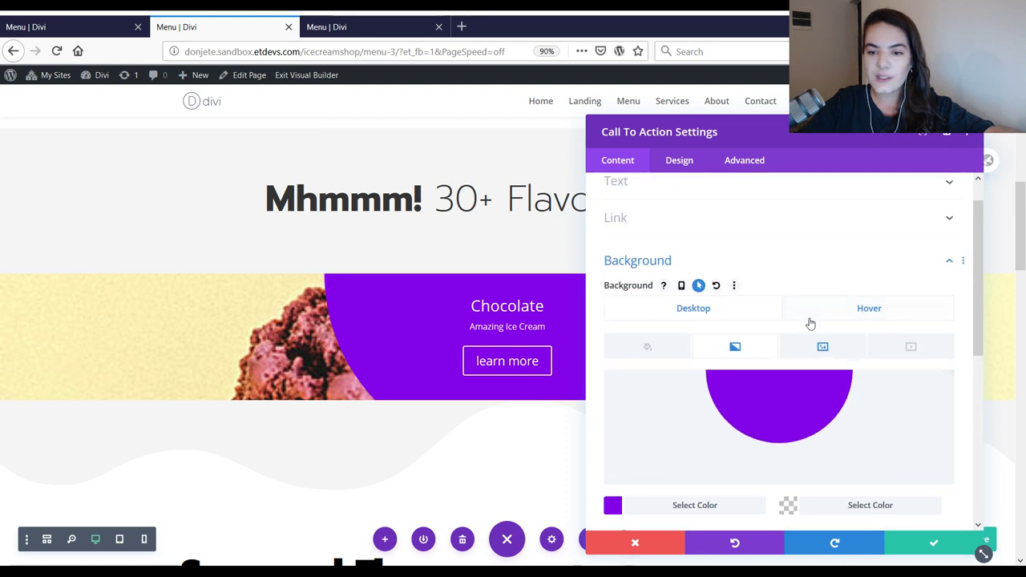
left_click(861, 323)
scroll(831, 371, "down", 1)
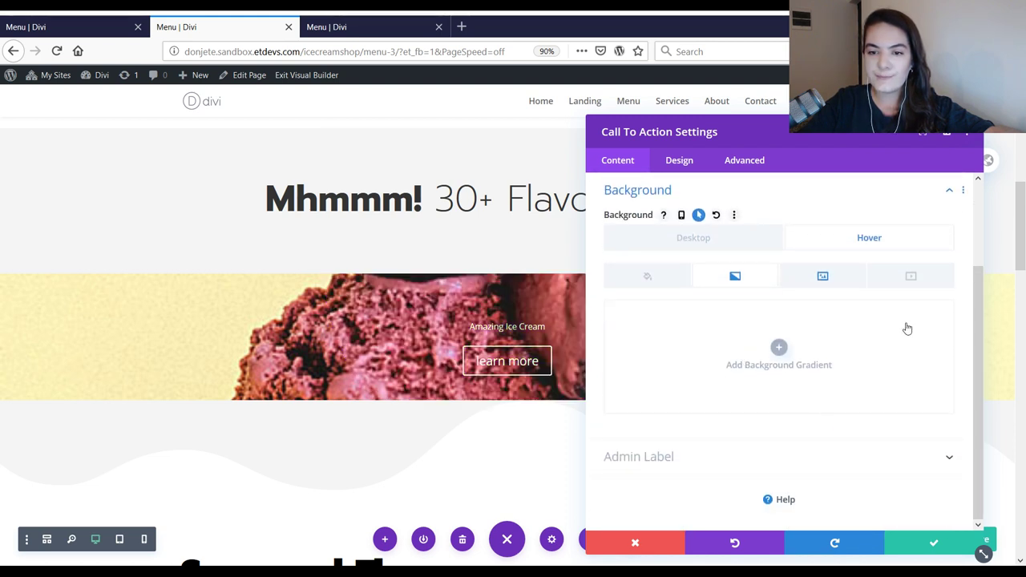
left_click(805, 281)
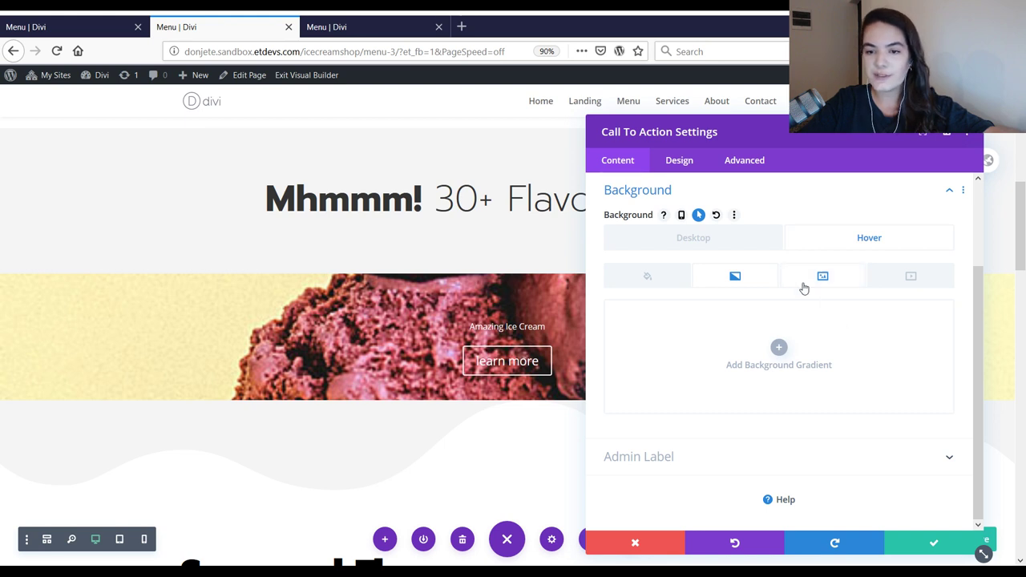
scroll(813, 304, "down", 1)
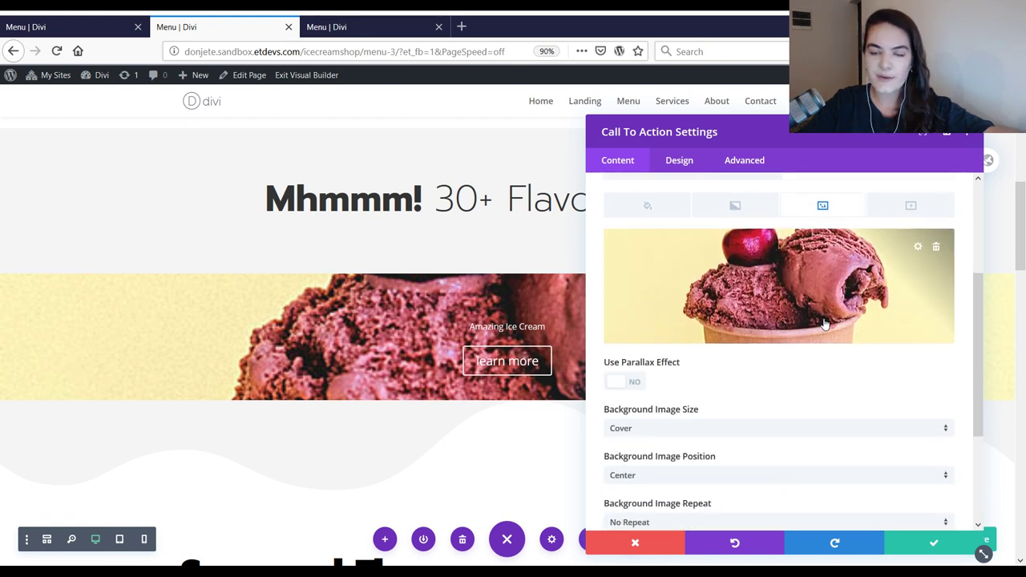
scroll(825, 323, "down", 1)
scroll(824, 323, "down", 1)
scroll(826, 339, "up", 2)
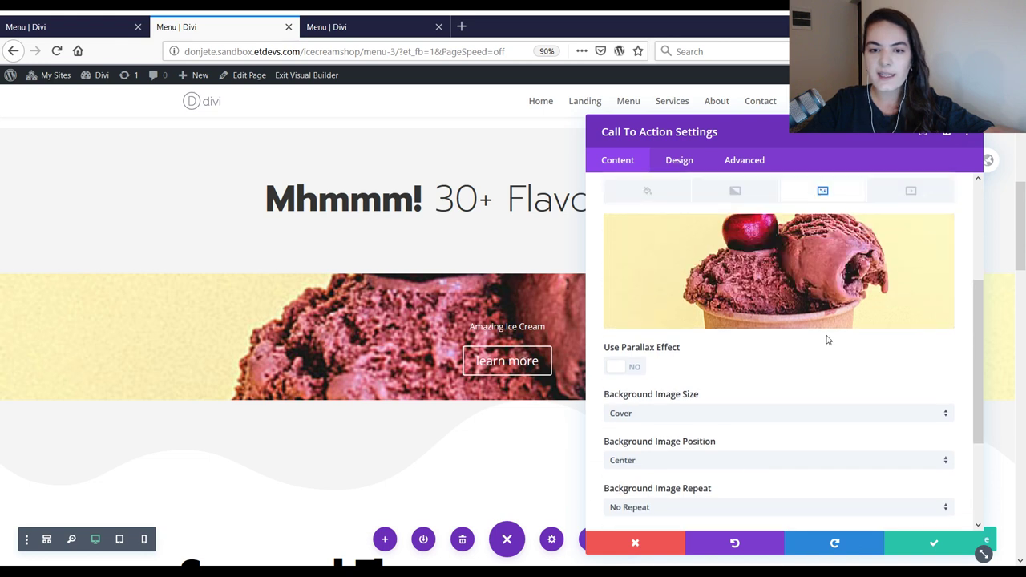
scroll(820, 362, "down", 1)
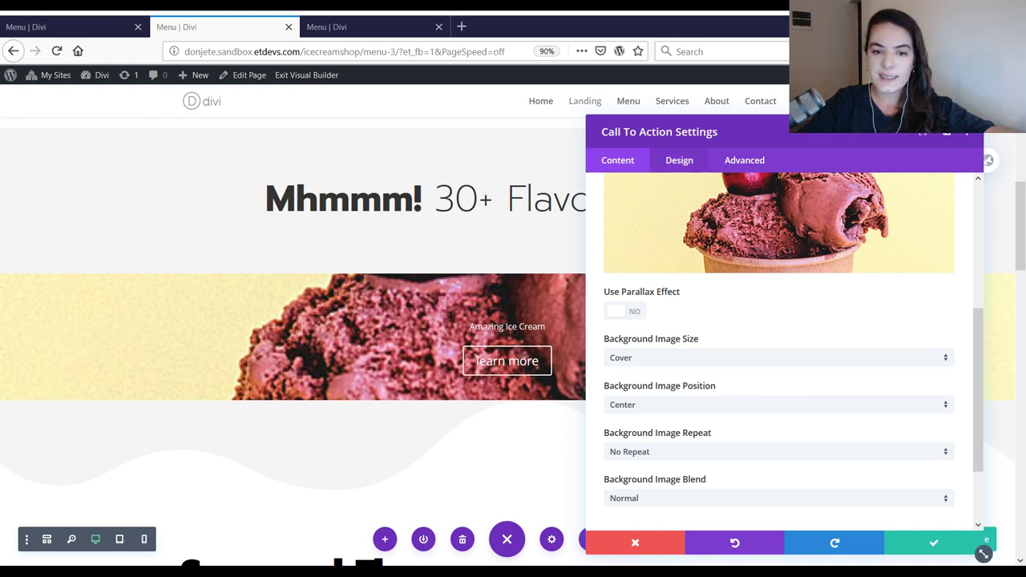
- Paste the copied title text styles into the Call To Action design: Prompt font, 2vw text size and 2vw line height
left_click(679, 160)
left_click(650, 248)
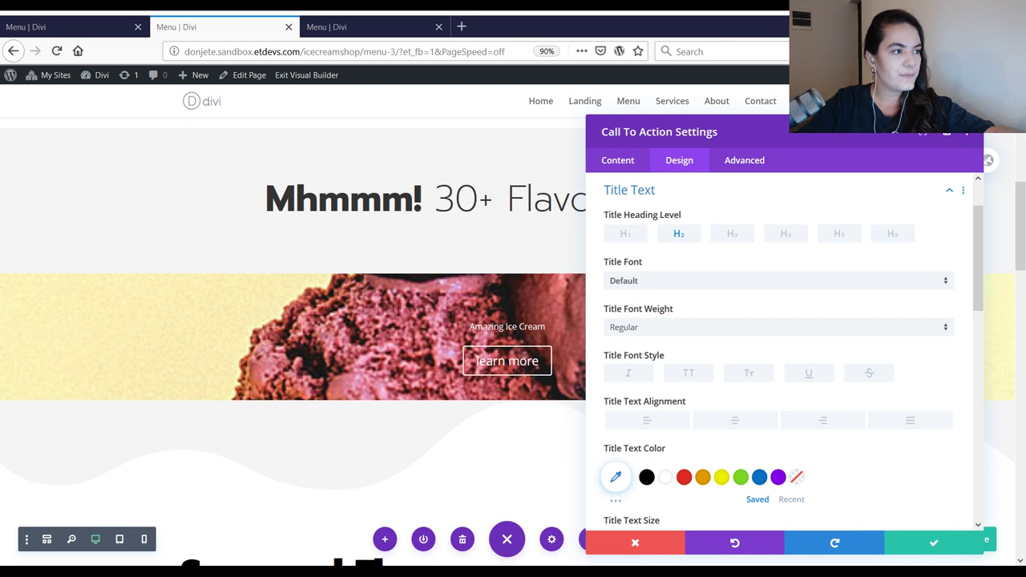
right_click(698, 196)
left_click(697, 230)
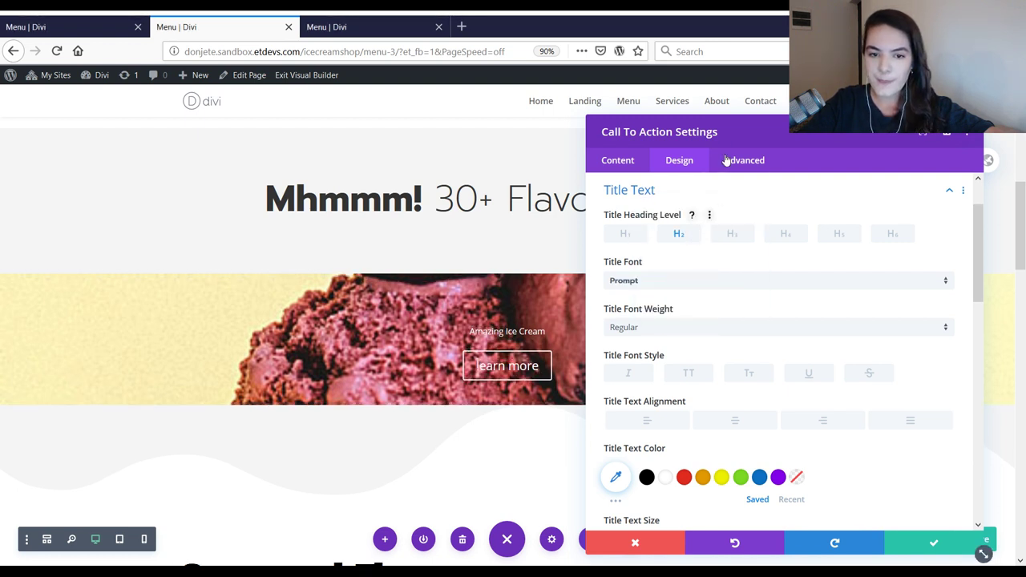
- Bring the preview back to its desktop version and examine the title's font, weight, text size and line height
scroll(764, 268, "down", 5)
scroll(793, 273, "up", 3)
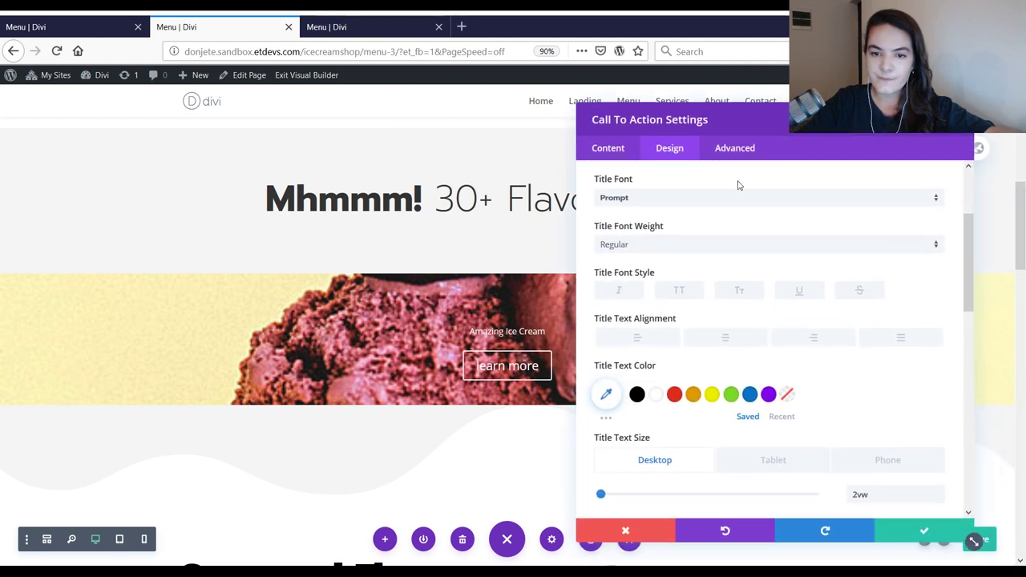
left_click(695, 179)
left_click(608, 147)
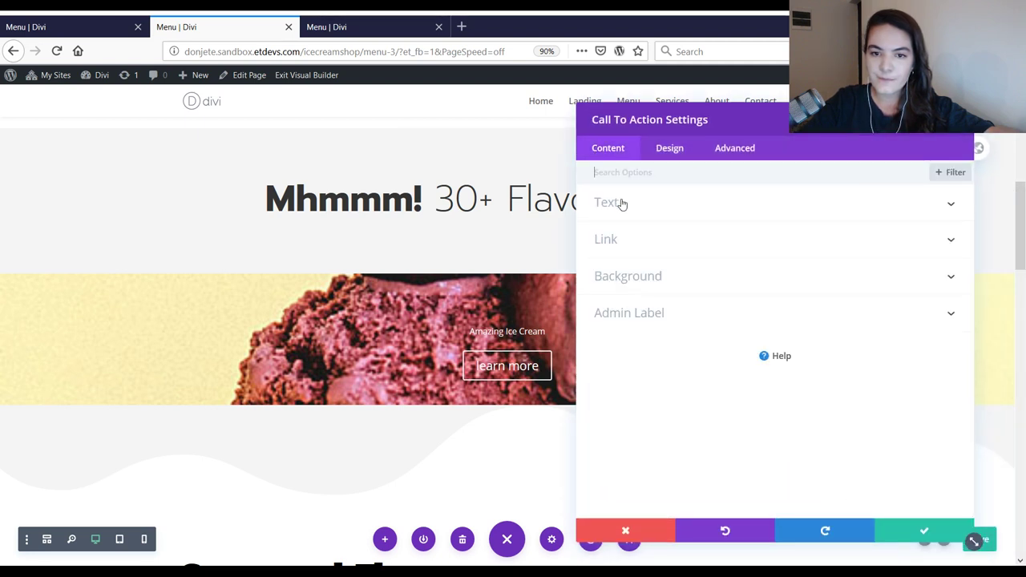
left_click(685, 151)
left_click(666, 241)
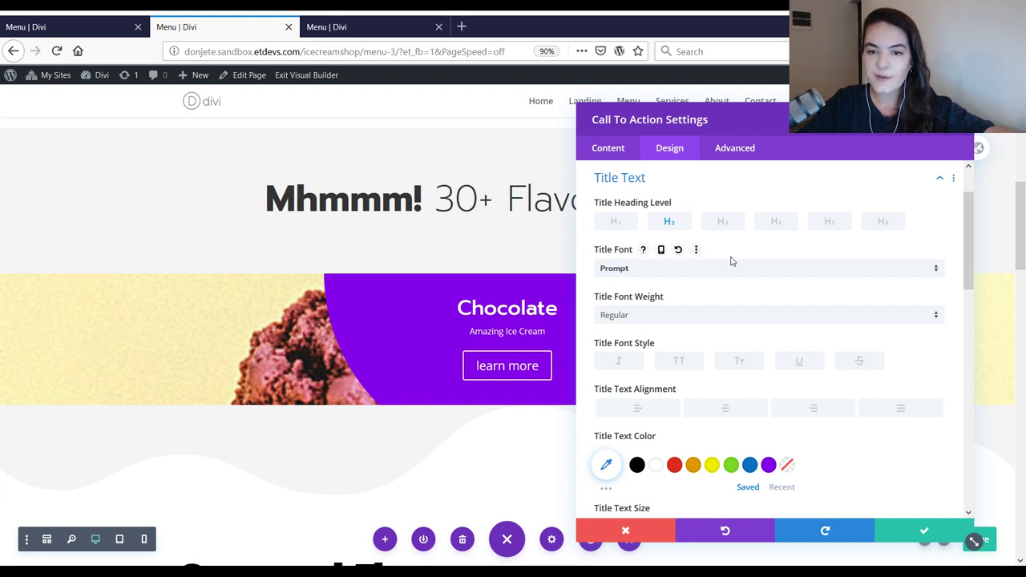
scroll(716, 279, "down", 2)
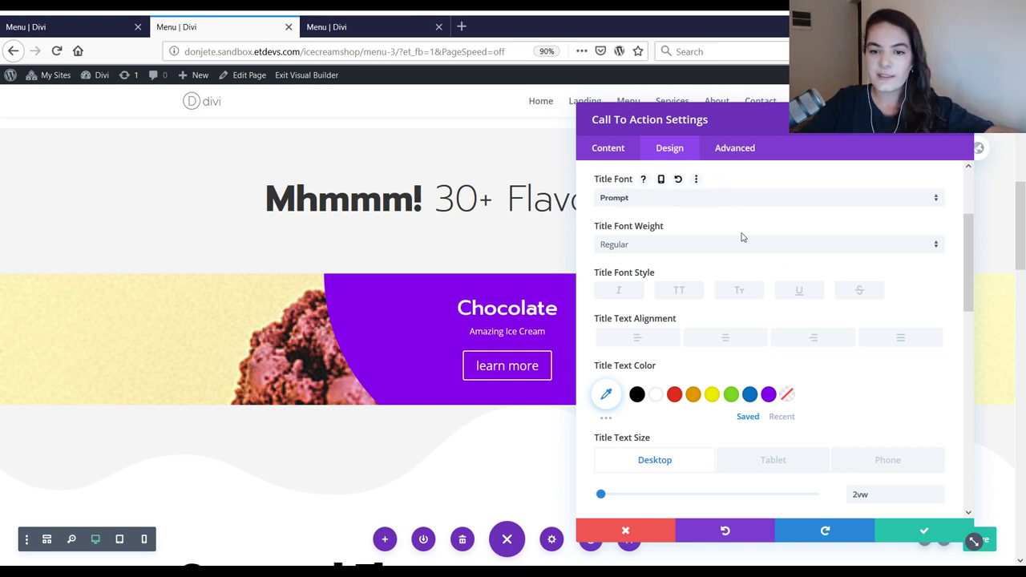
scroll(962, 378, "down", 3)
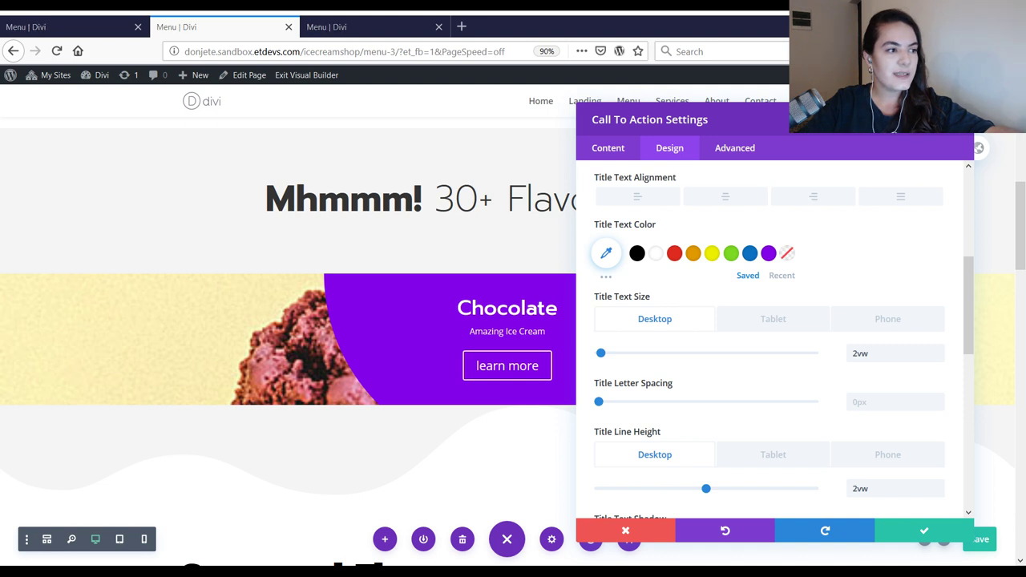
- Paste the copied body text styles into the Call To Action, with 0.9vw text size and 1vw line height, and review them
scroll(727, 393, "down", 5)
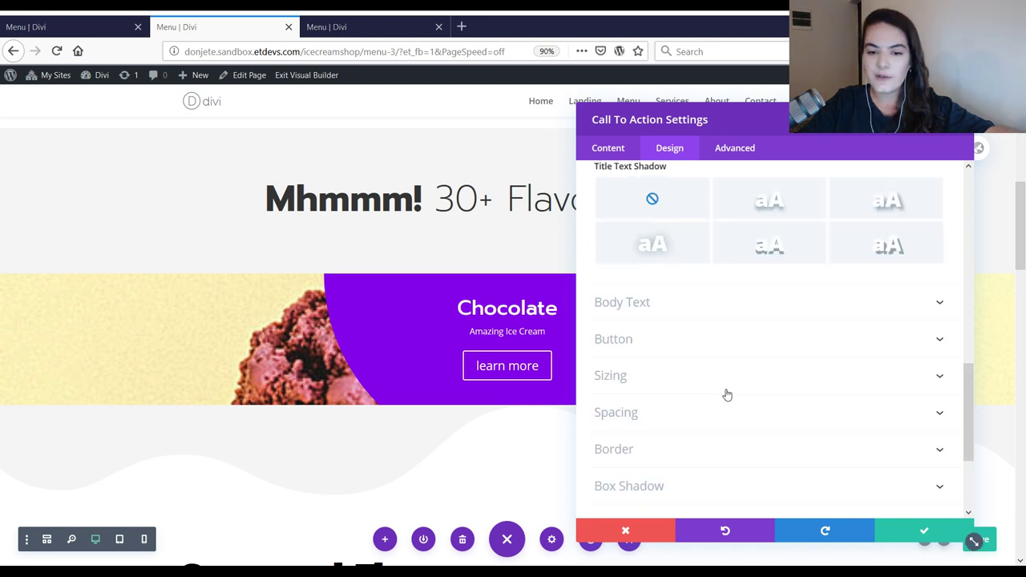
right_click(691, 317)
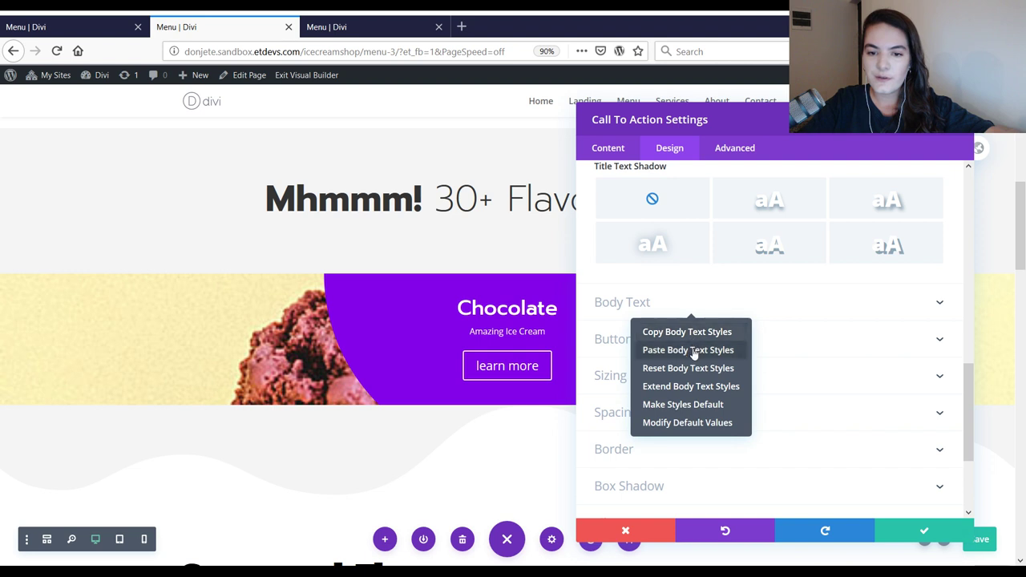
left_click(700, 304)
left_click(701, 303)
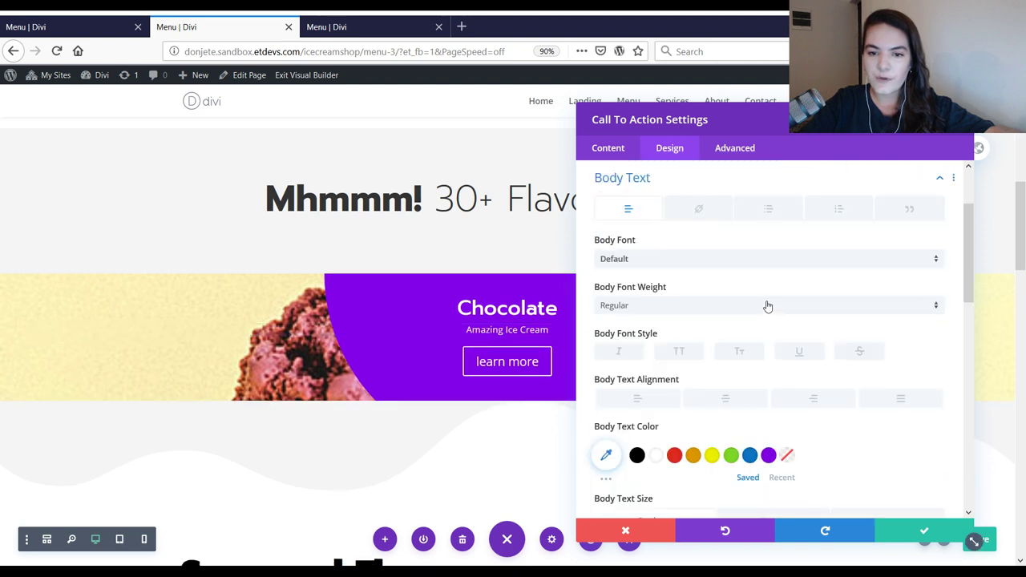
scroll(791, 291, "down", 2)
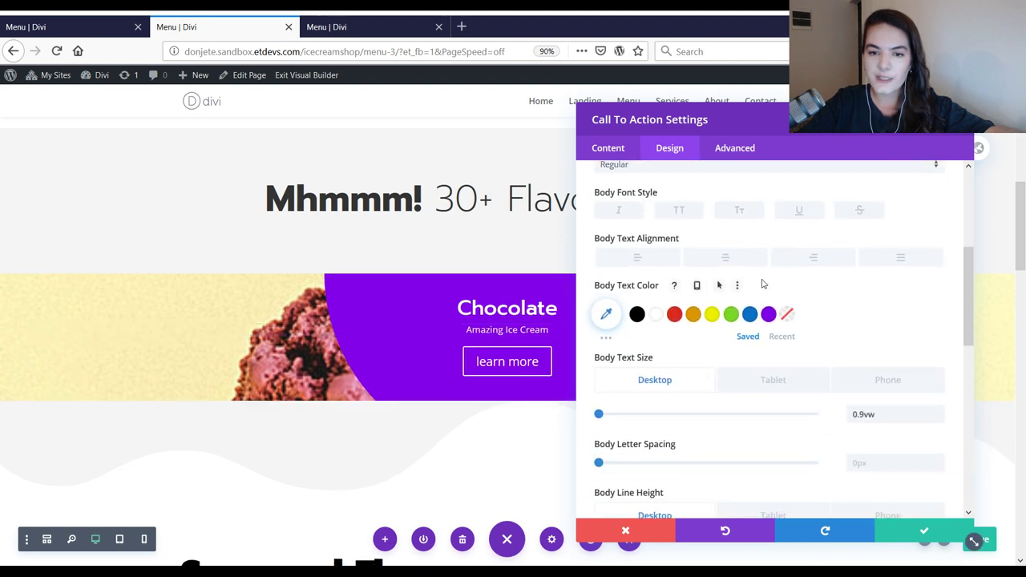
scroll(678, 284, "up", 2)
scroll(631, 263, "down", 3)
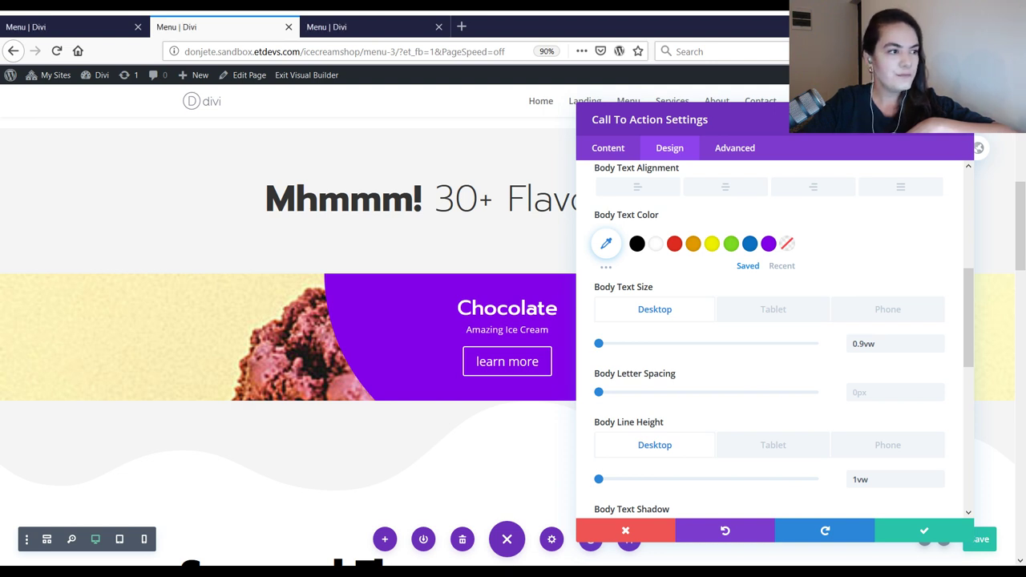
- Paste the copied button styles into the Call To Action, including the 0.9vw button text size
scroll(801, 433, "down", 5)
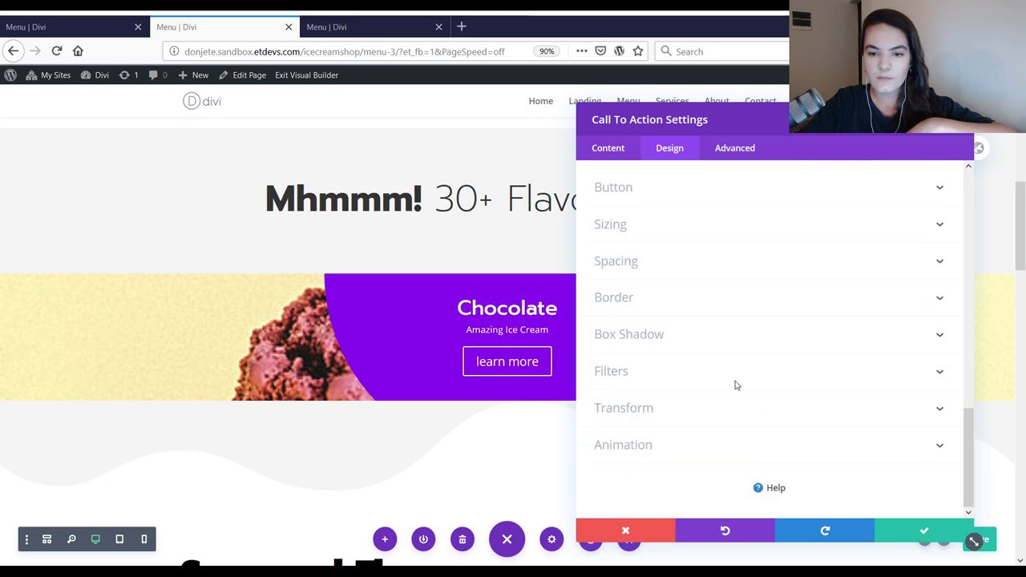
right_click(658, 199)
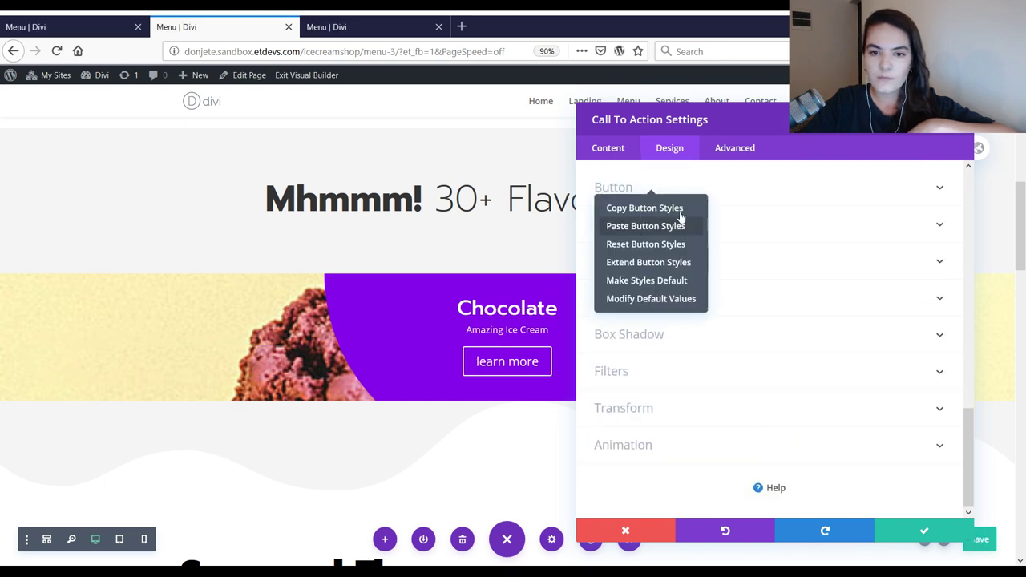
left_click(645, 226)
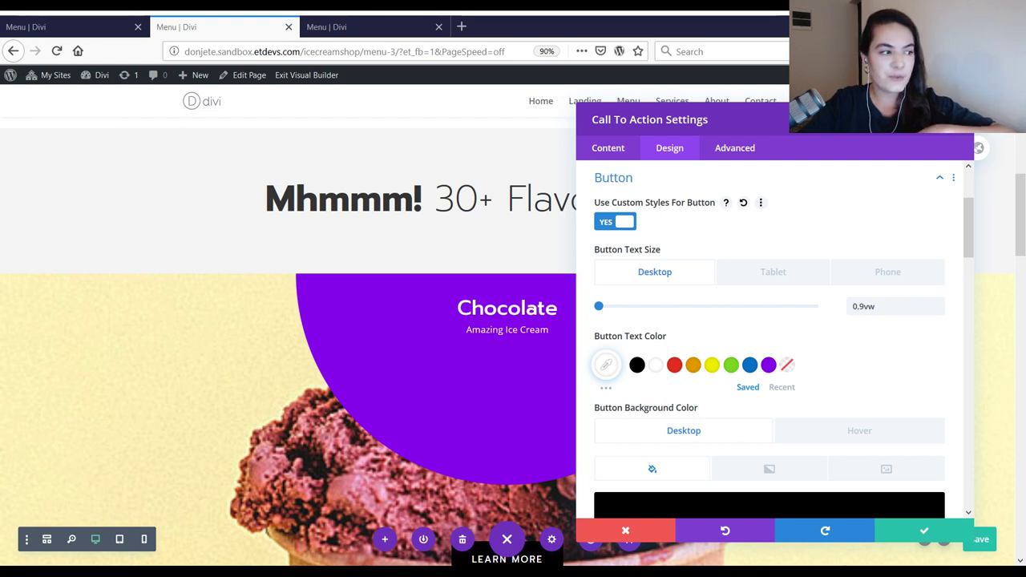
- Examine the button's desktop and hover background colors, border, letter spacing, font, weight and style settings
scroll(606, 364, "down", 3)
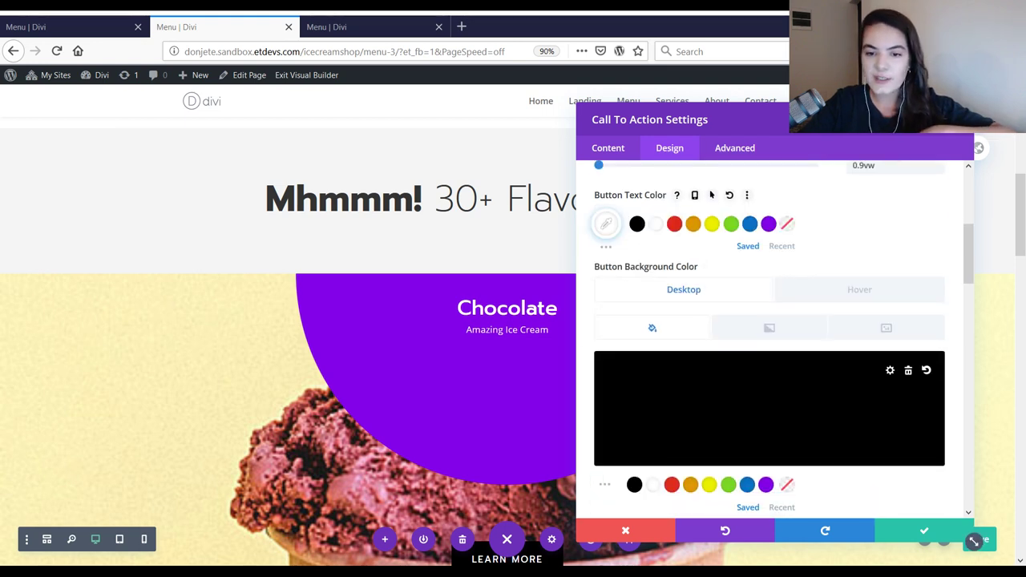
left_click(743, 266)
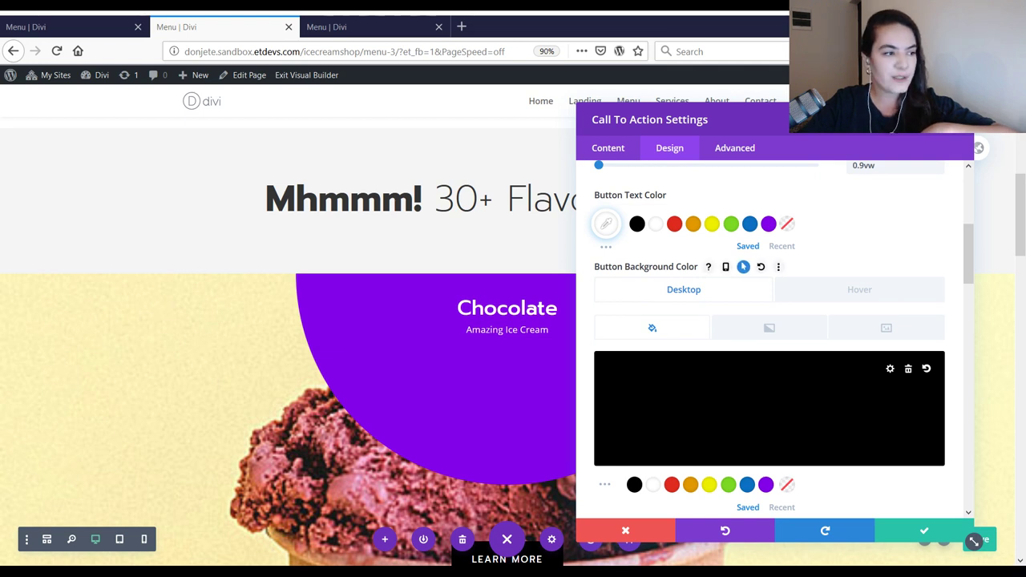
left_click(730, 291)
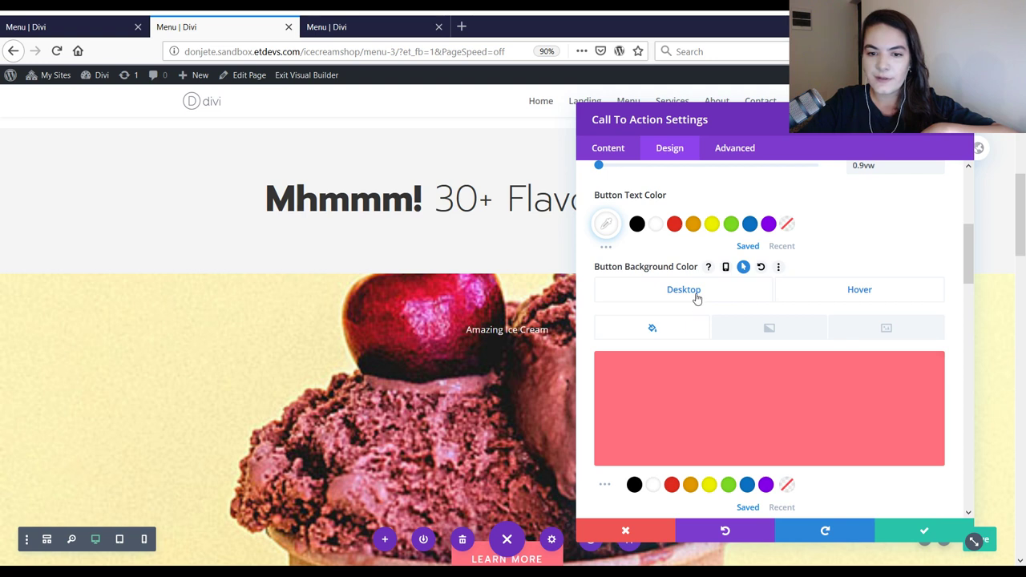
scroll(703, 412, "down", 2)
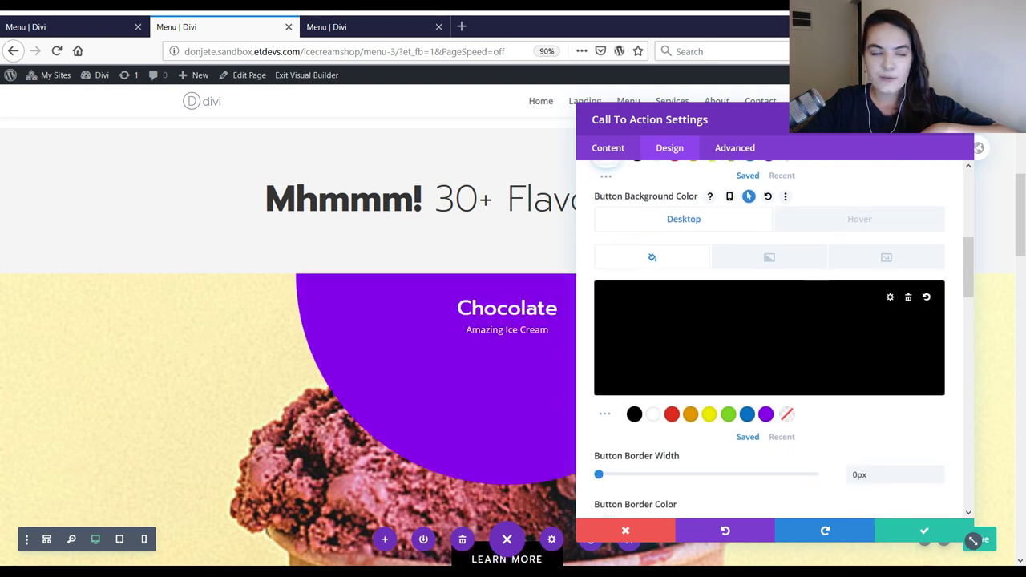
scroll(770, 337, "down", 8)
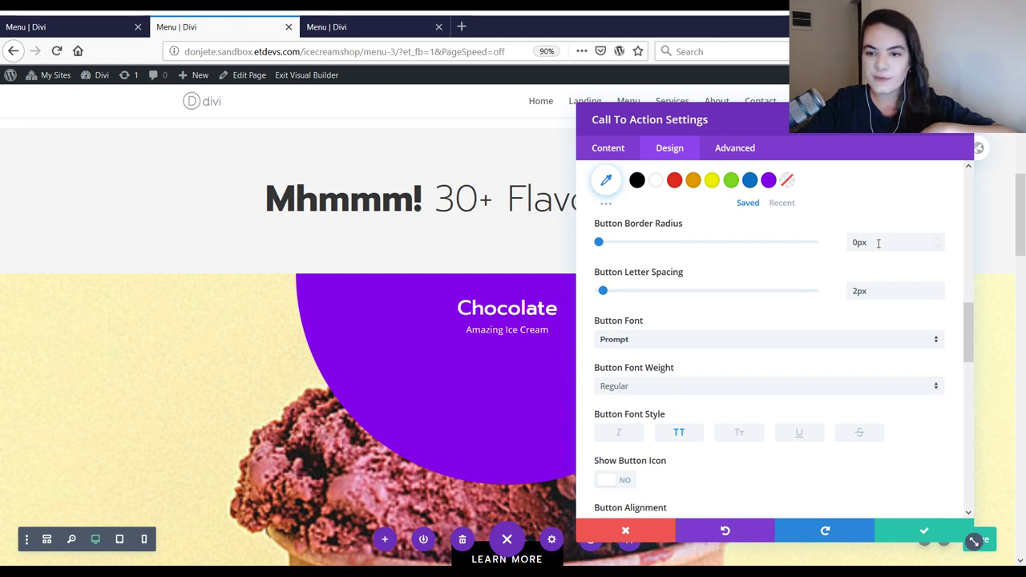
left_click(873, 293)
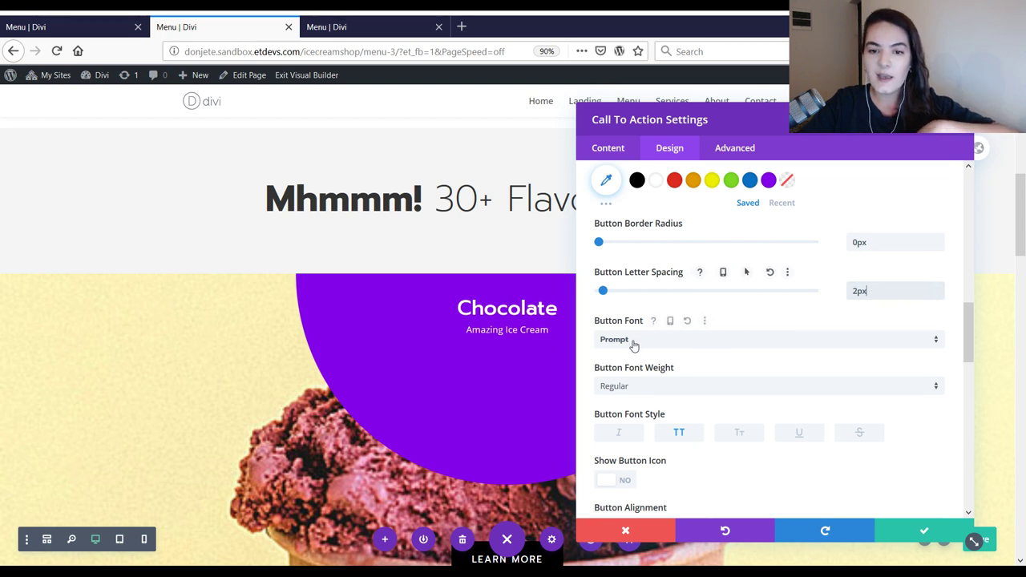
scroll(641, 385, "down", 2)
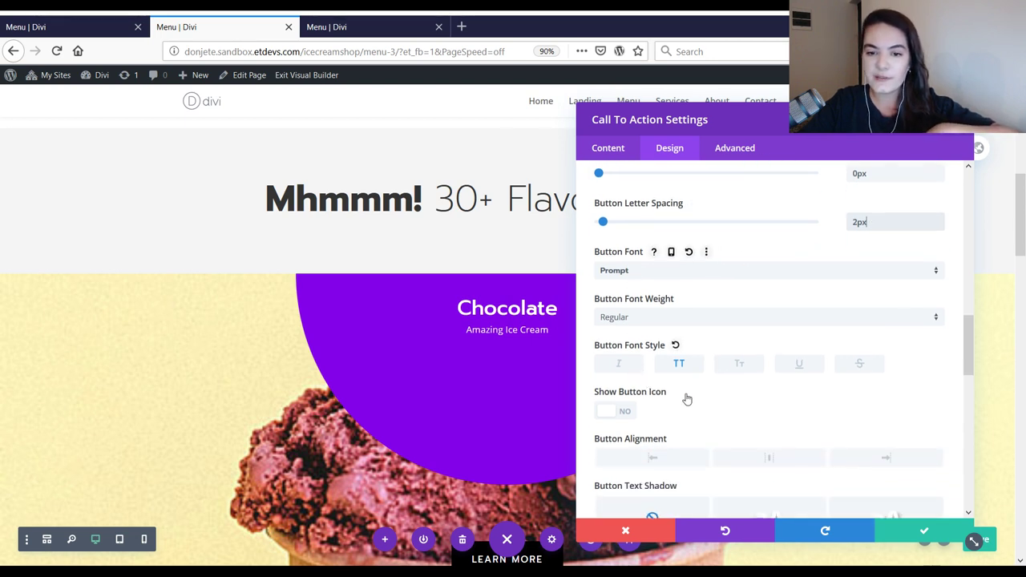
scroll(673, 369, "down", 10)
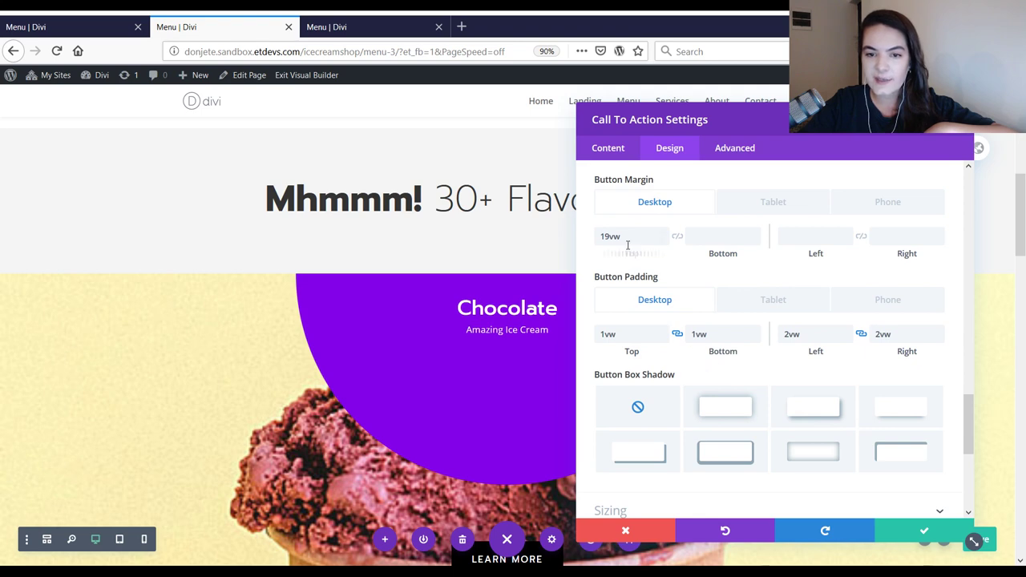
- Examine the button's desktop margin and padding values and compare them with the button's position on the card
scroll(556, 291, "down", 4)
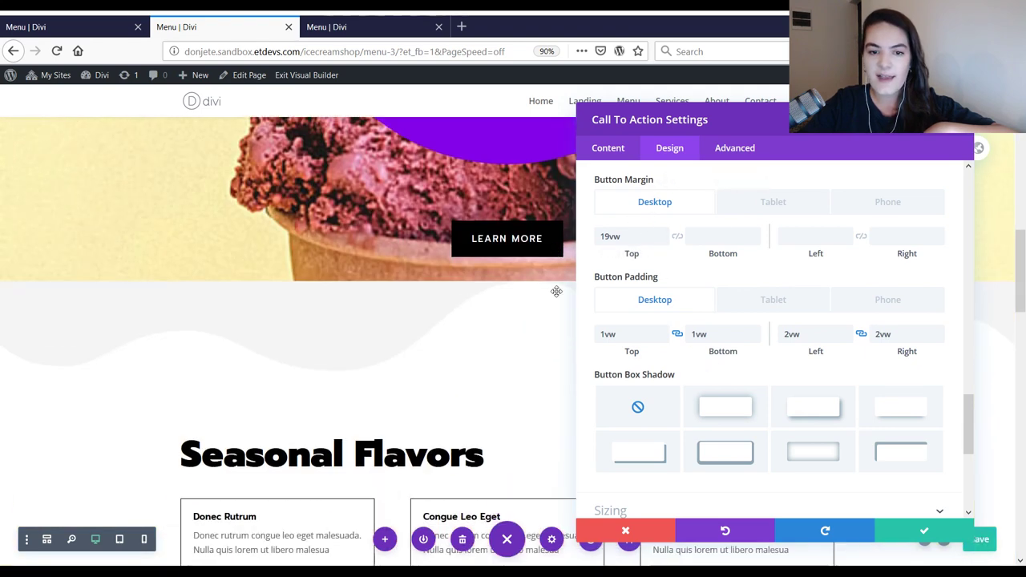
scroll(556, 291, "up", 2)
scroll(594, 273, "up", 1)
scroll(498, 273, "up", 1)
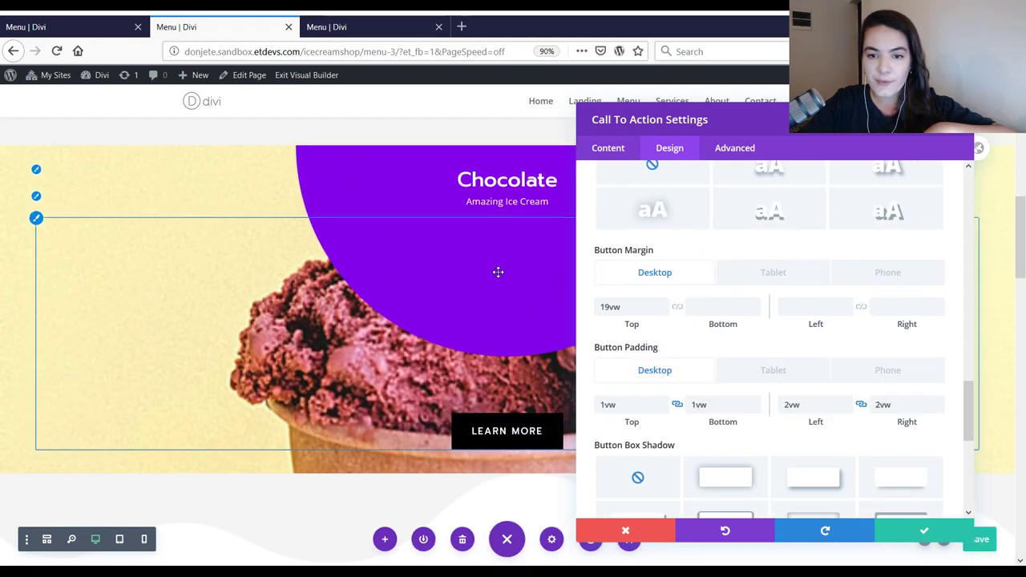
left_click(617, 307)
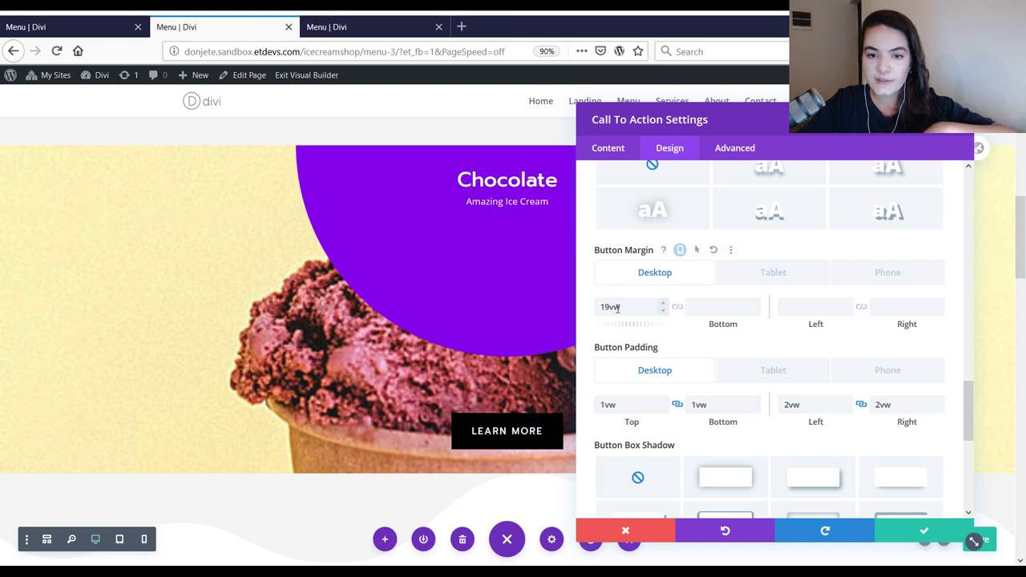
left_click(542, 336)
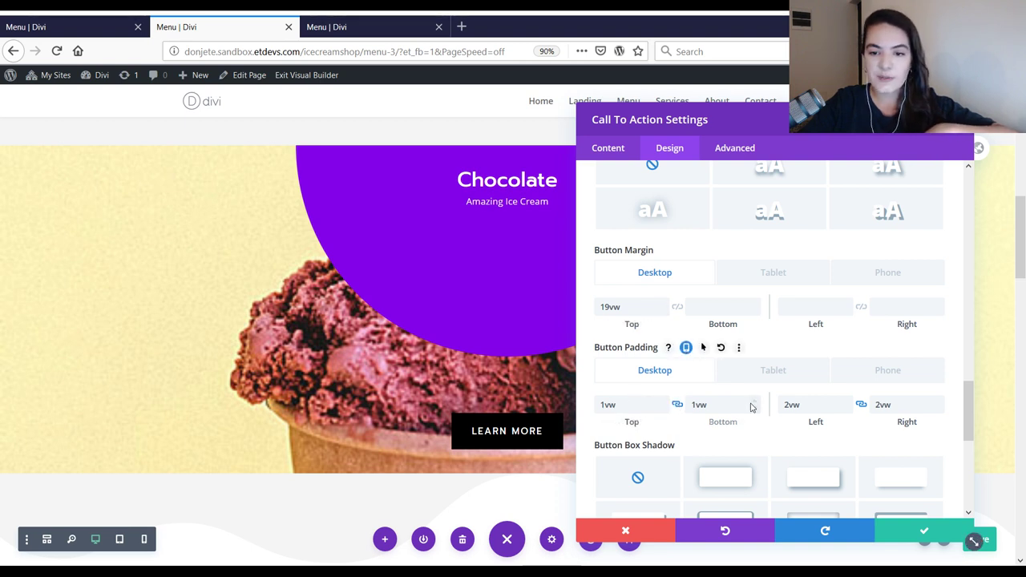
left_click(721, 399)
left_click(802, 404)
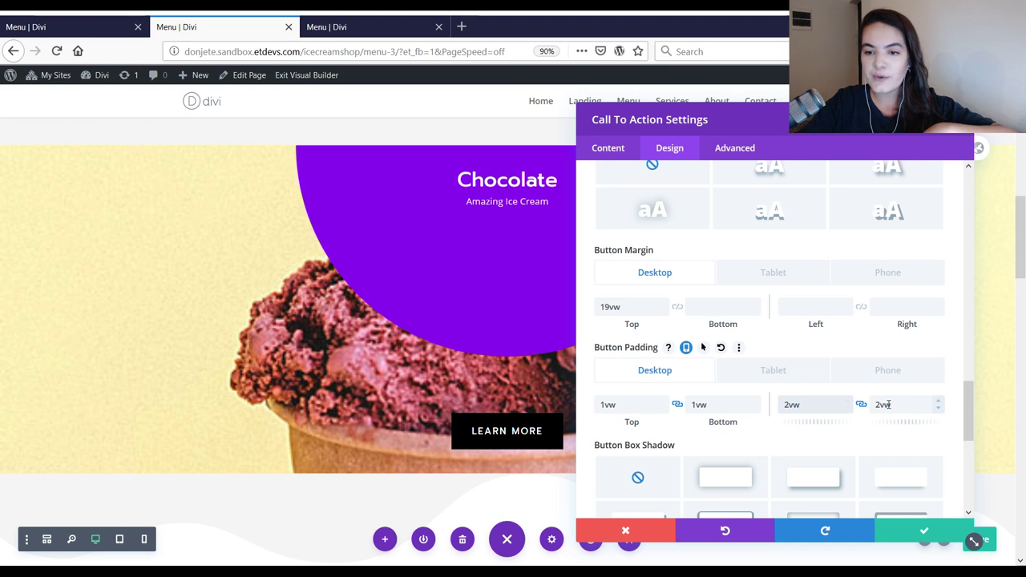
left_click(884, 405)
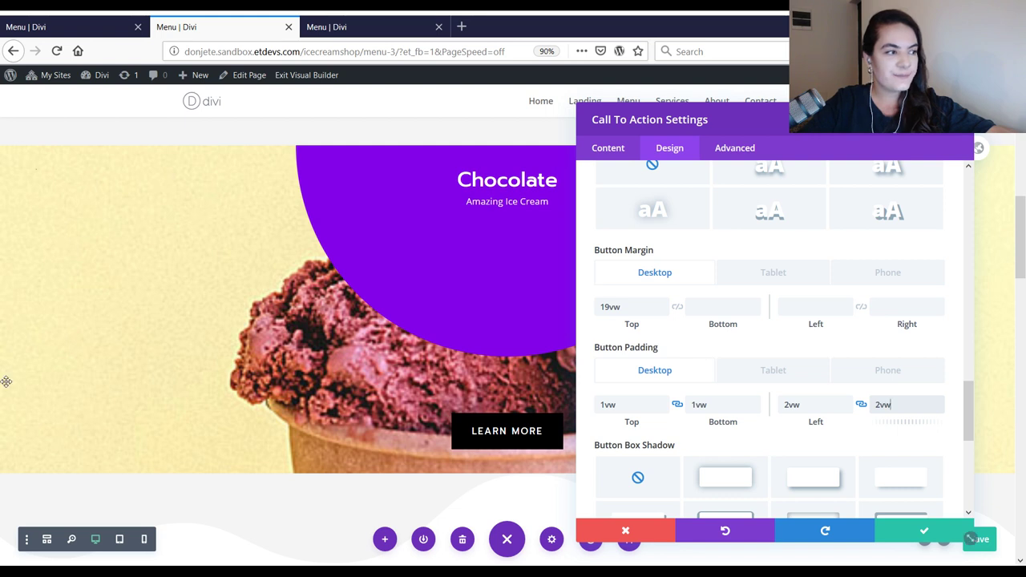
- Paste the copied sizing styles into the Call To Action, giving it a 23vw width and a 23vw desktop height
scroll(850, 405, "down", 5)
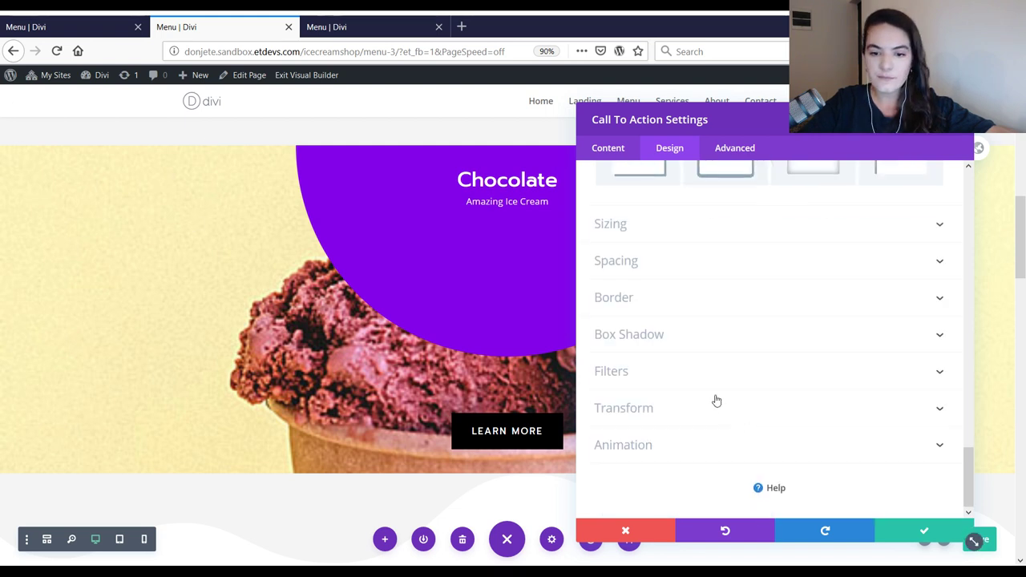
left_click(662, 232)
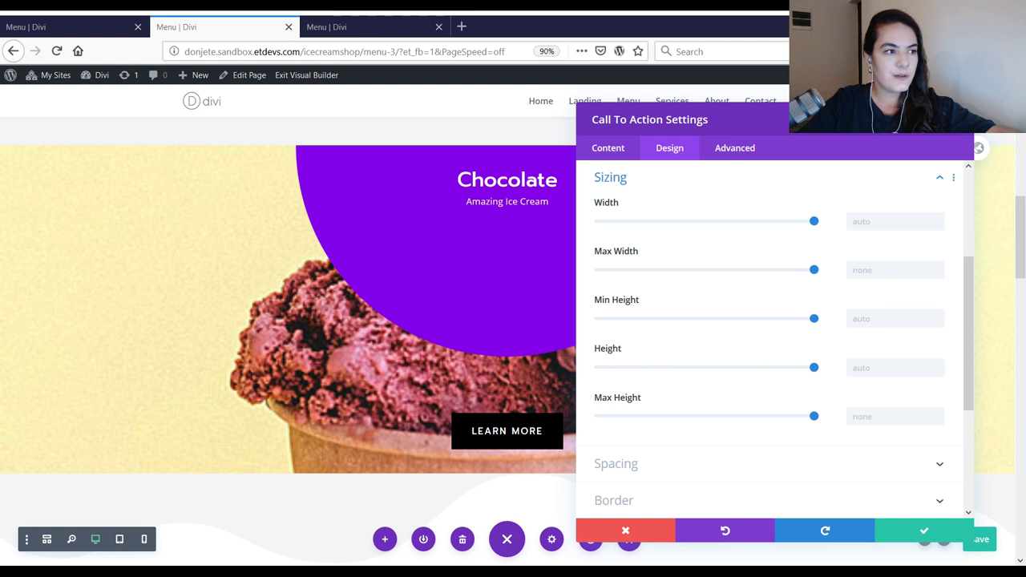
right_click(687, 183)
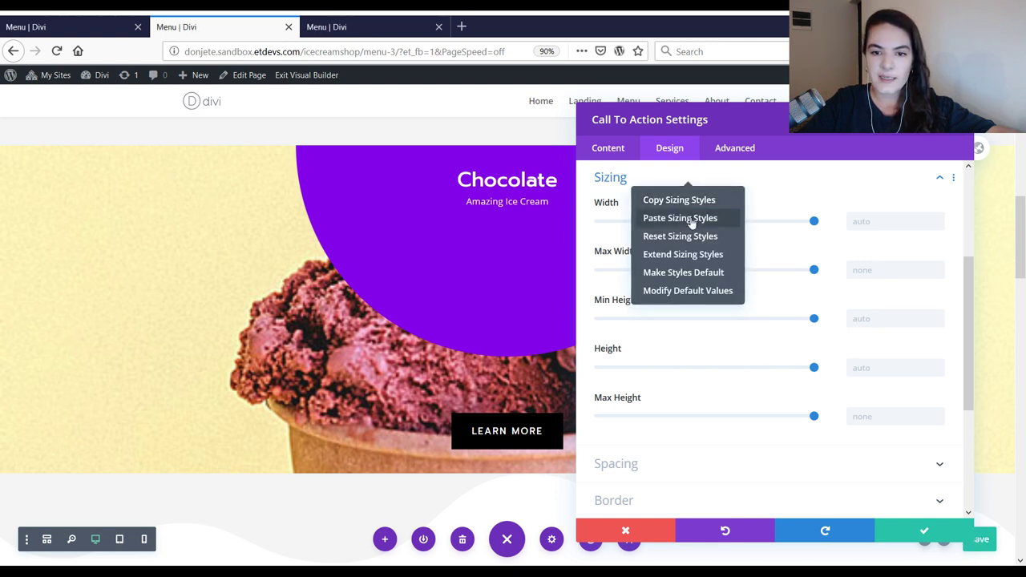
left_click(691, 220)
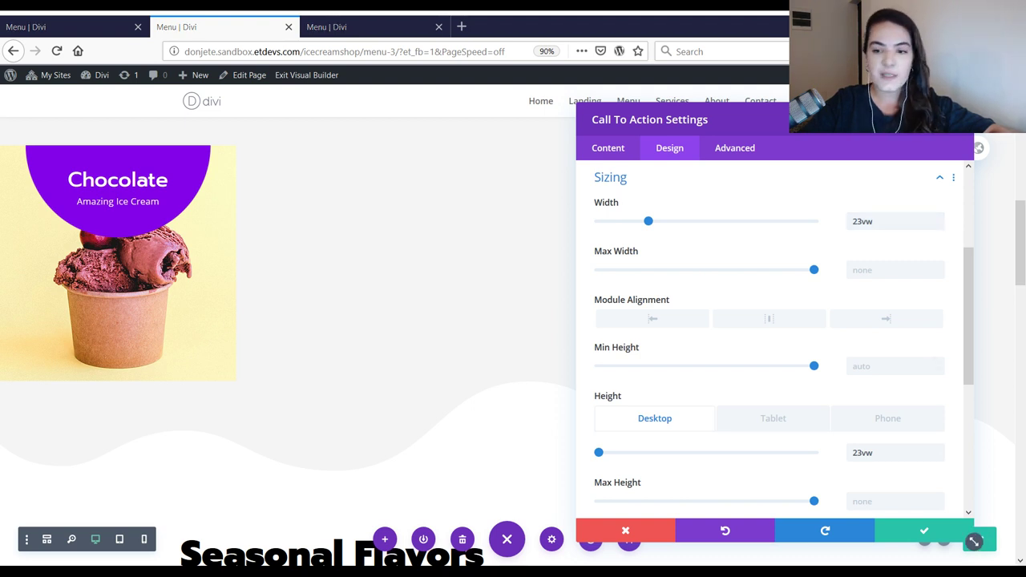
scroll(721, 321, "down", 2)
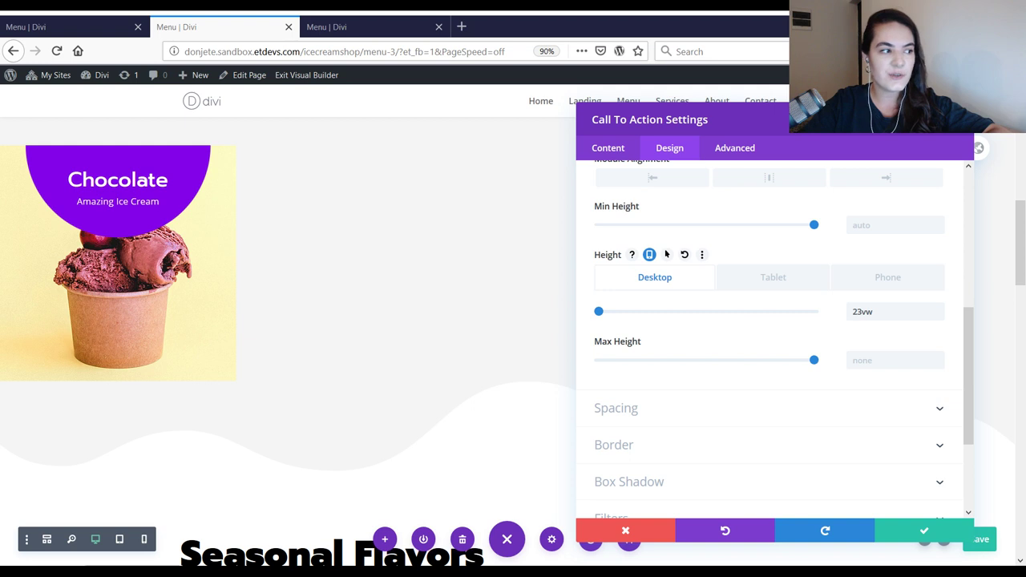
- Paste the copied spacing styles into the Call To Action: 1vw left and right margins and 2vw top padding
left_click(622, 411)
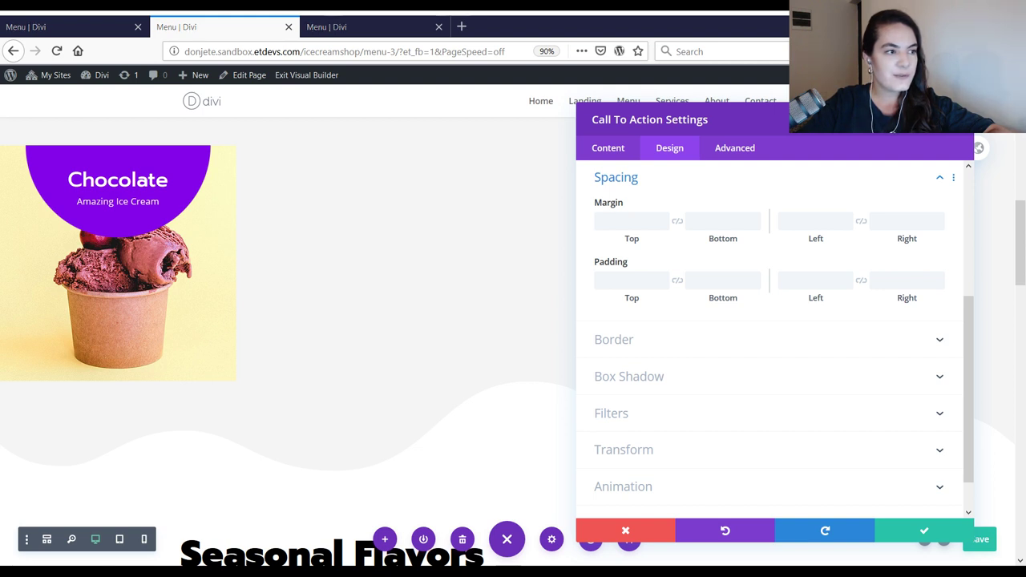
right_click(670, 190)
left_click(665, 220)
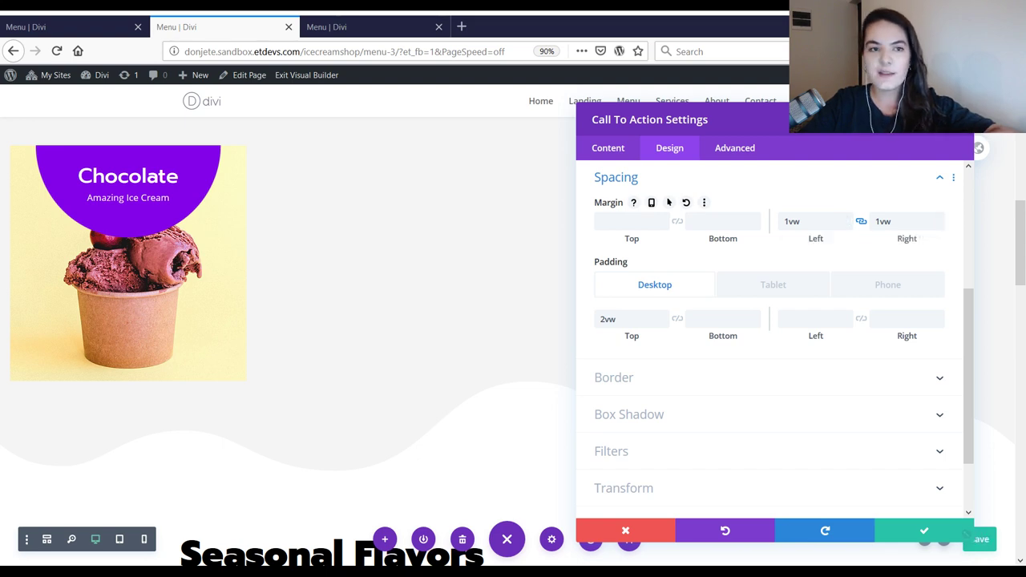
- Accept the Call To Action settings and save the page
left_click(77, 24)
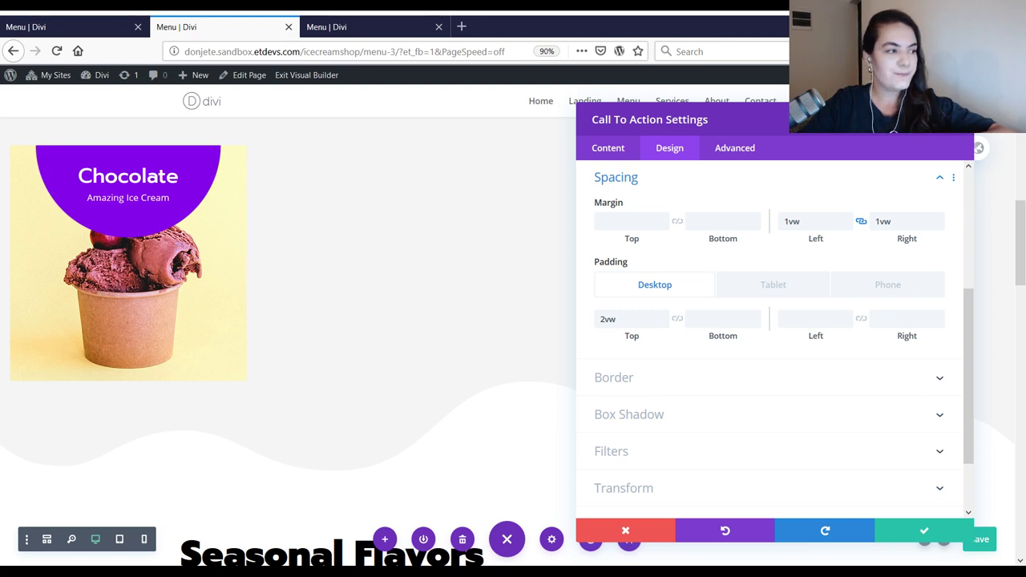
left_click(902, 534)
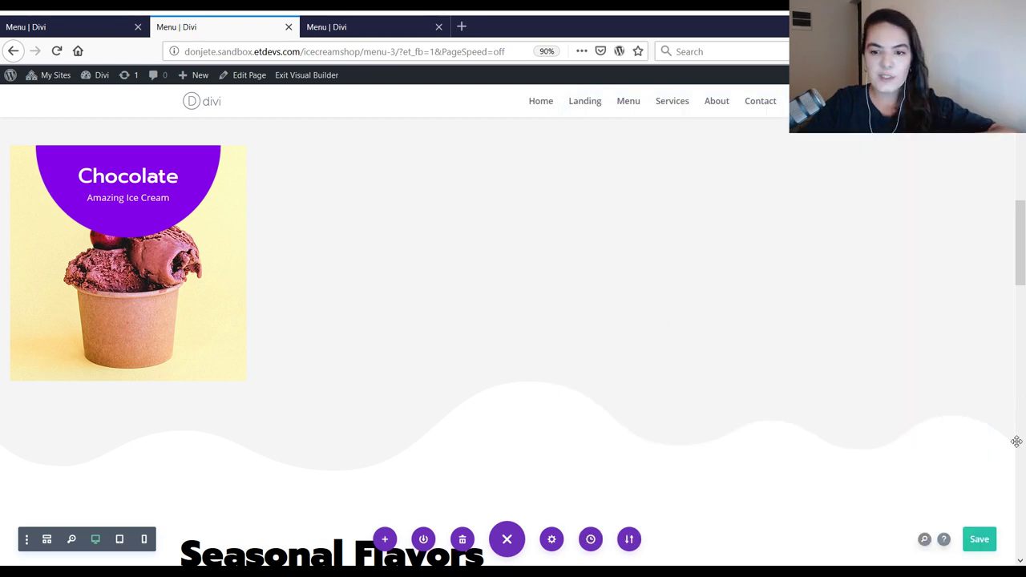
left_click(978, 550)
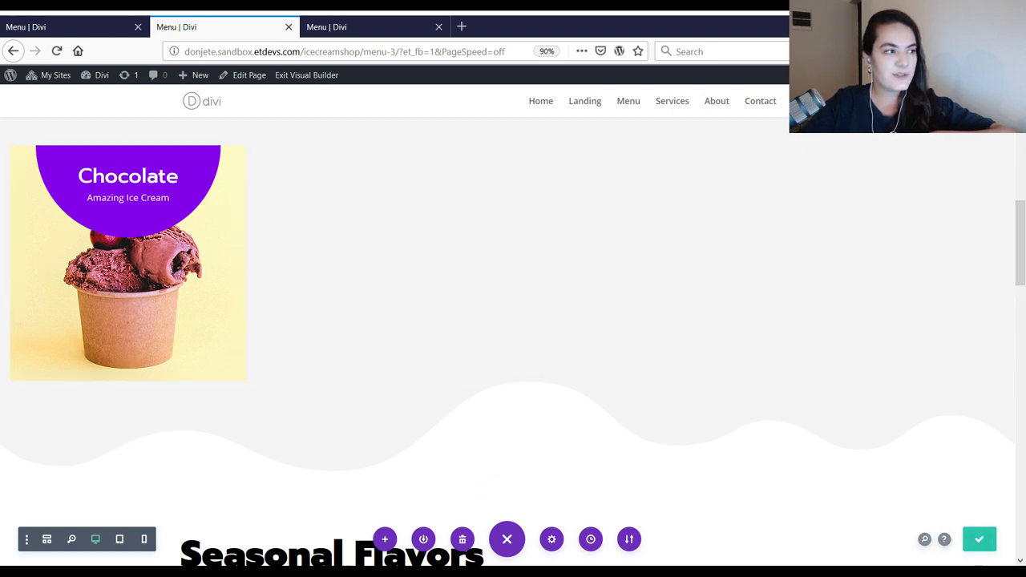
- Check the flavor cards on the finished Menu page, then duplicate the Chocolate Call To Action in its column and review the stacked cards
mouse_move(123, 232)
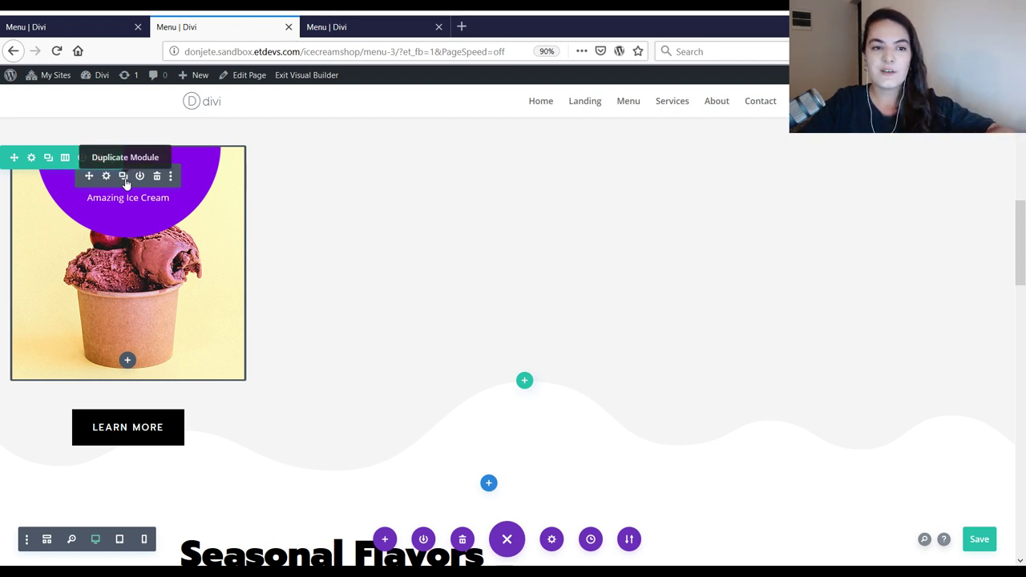
left_click(80, 27)
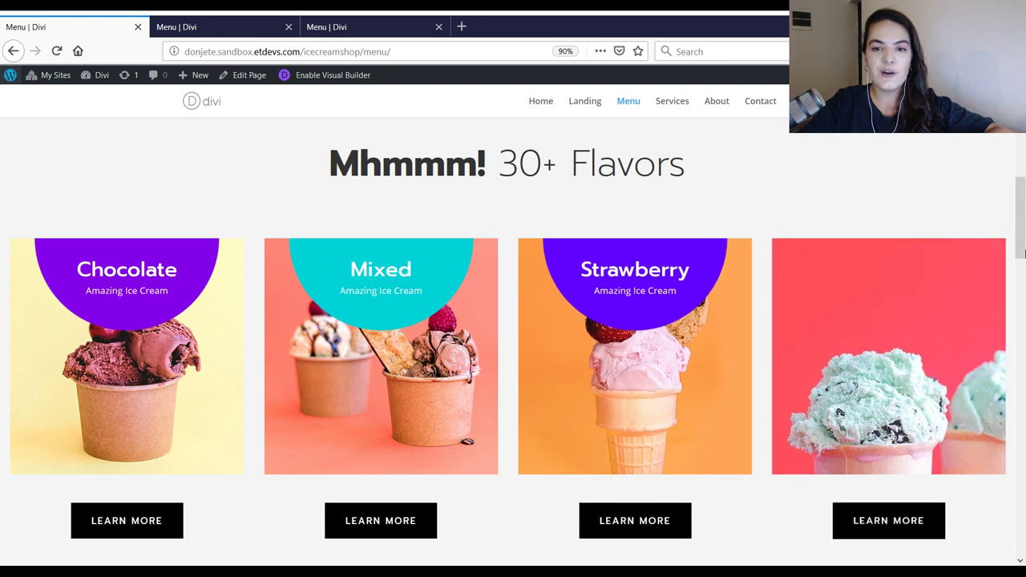
left_click(171, 22)
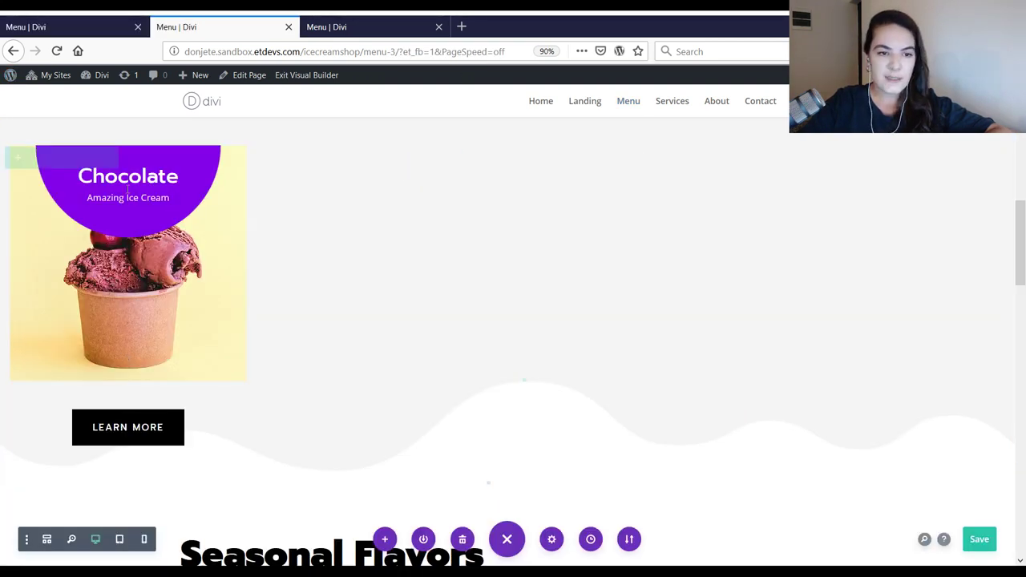
mouse_move(129, 182)
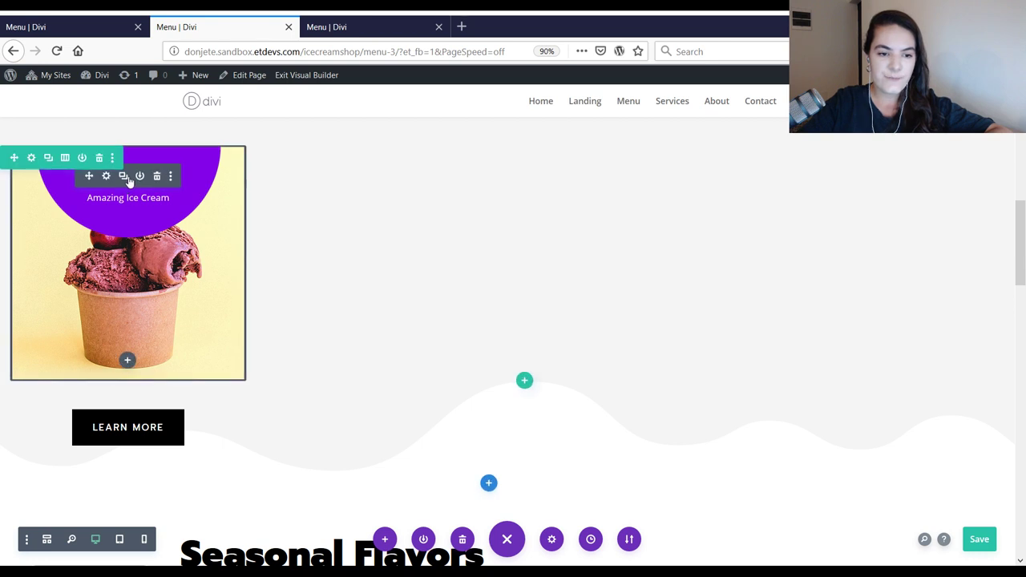
left_click(124, 177)
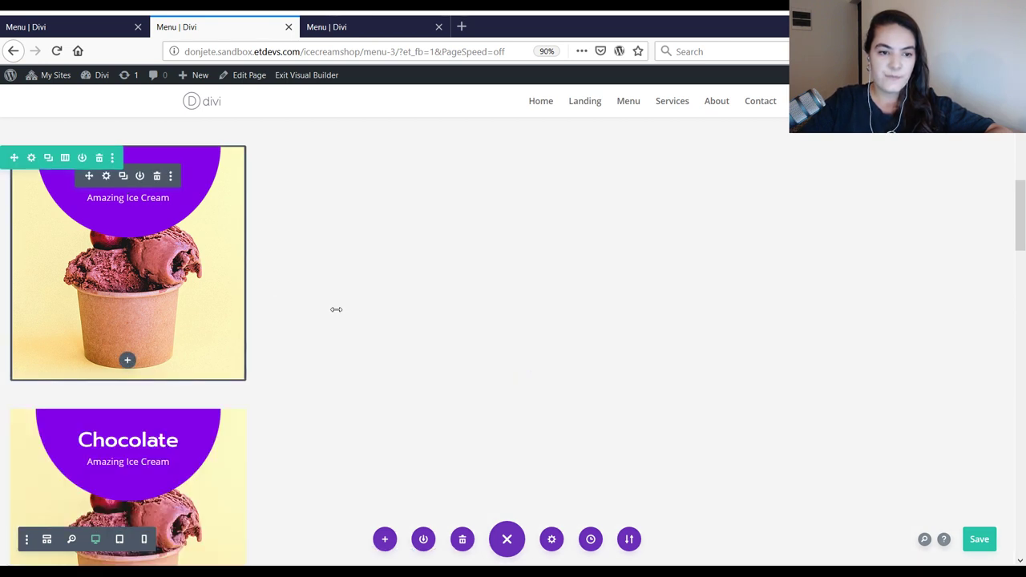
scroll(232, 360, "down", 4)
scroll(183, 271, "up", 2)
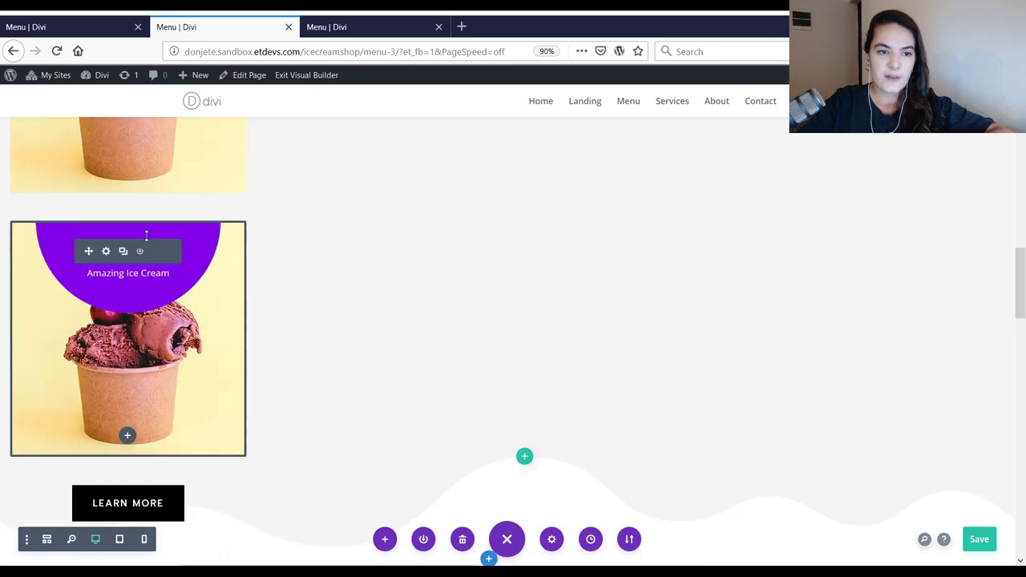
scroll(266, 259, "down", 2)
scroll(266, 259, "up", 3)
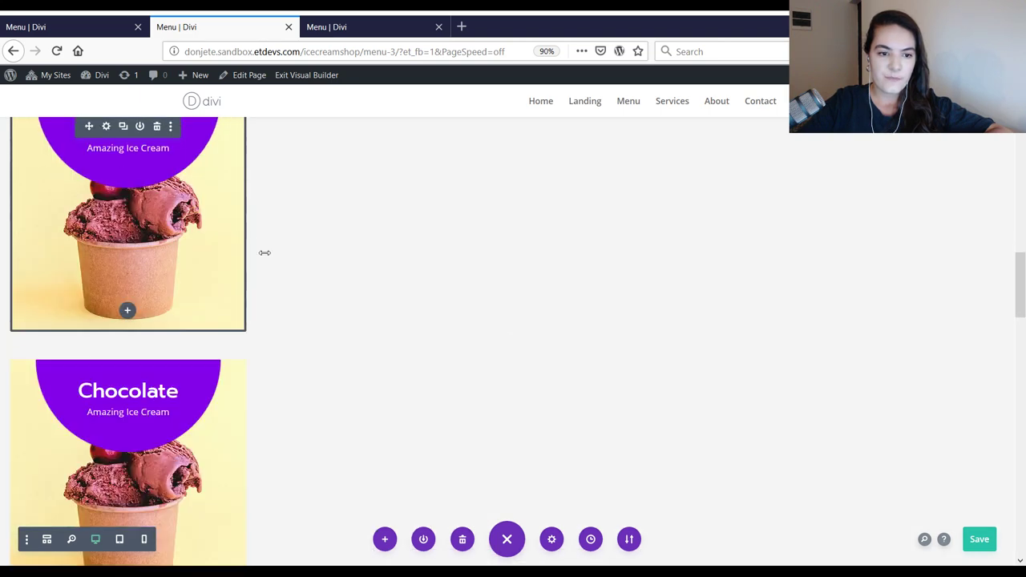
scroll(245, 313, "down", 3)
scroll(246, 319, "up", 3)
scroll(245, 317, "down", 2)
scroll(244, 317, "up", 2)
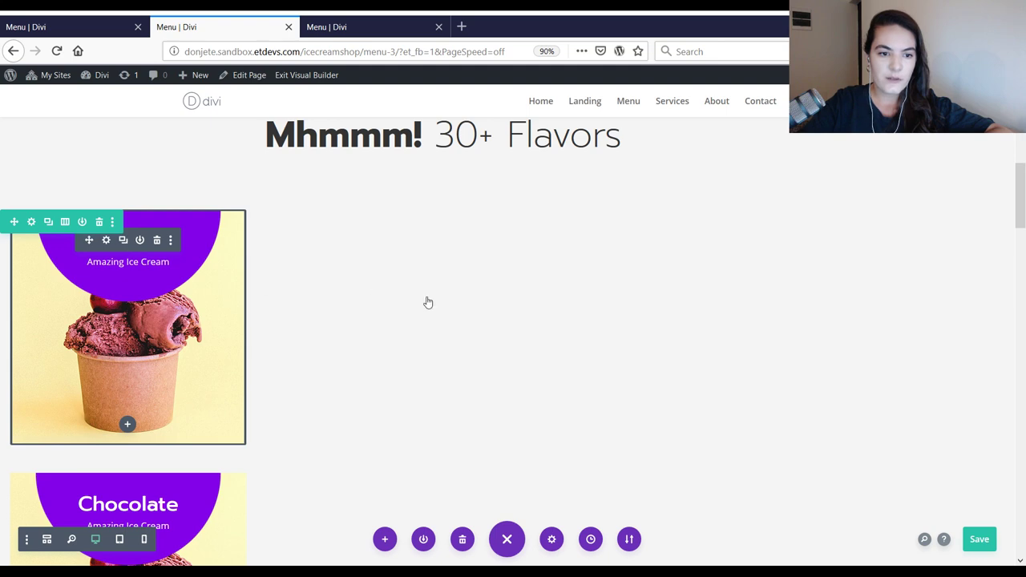
- Look over the stacked Chocolate cards down to the section's wavy bottom divider and save the page
scroll(425, 296, "down", 10)
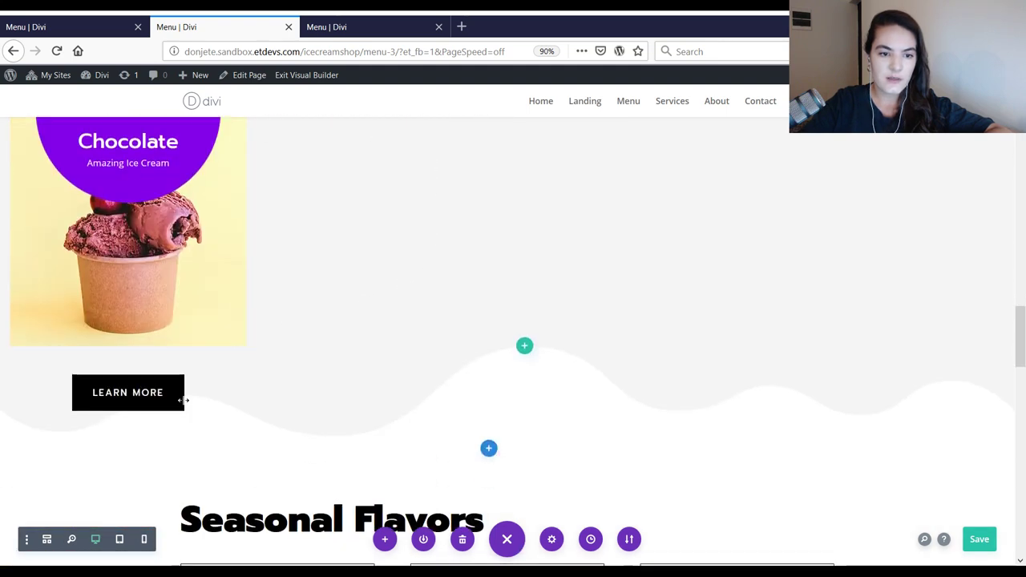
scroll(184, 399, "up", 8)
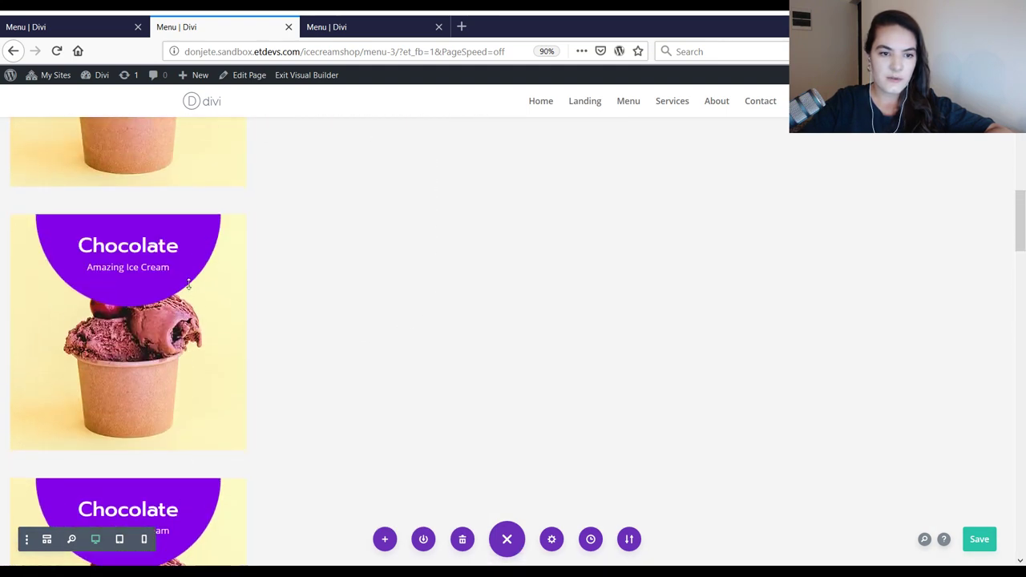
scroll(189, 284, "up", 4)
scroll(188, 284, "down", 4)
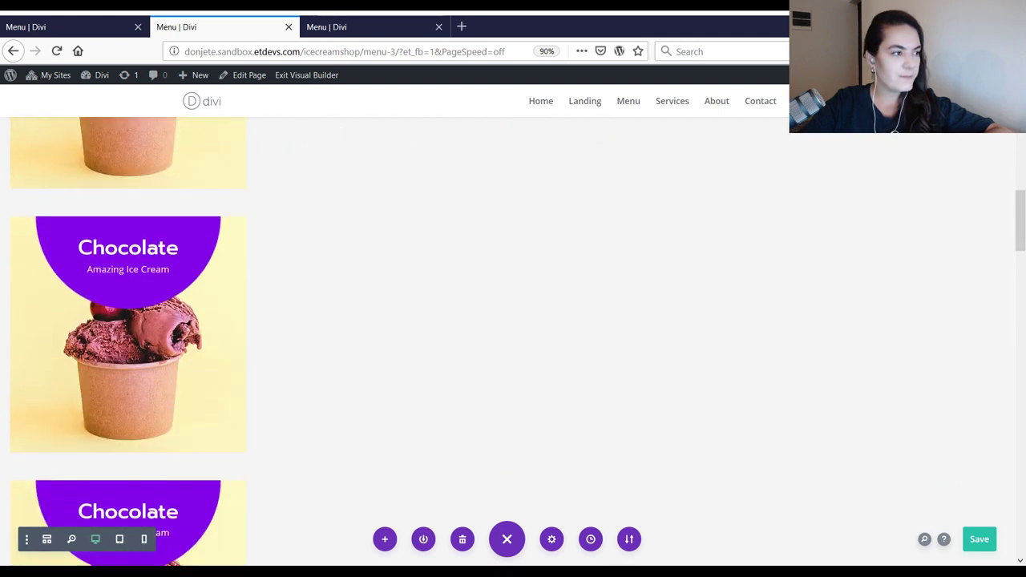
mouse_move(158, 256)
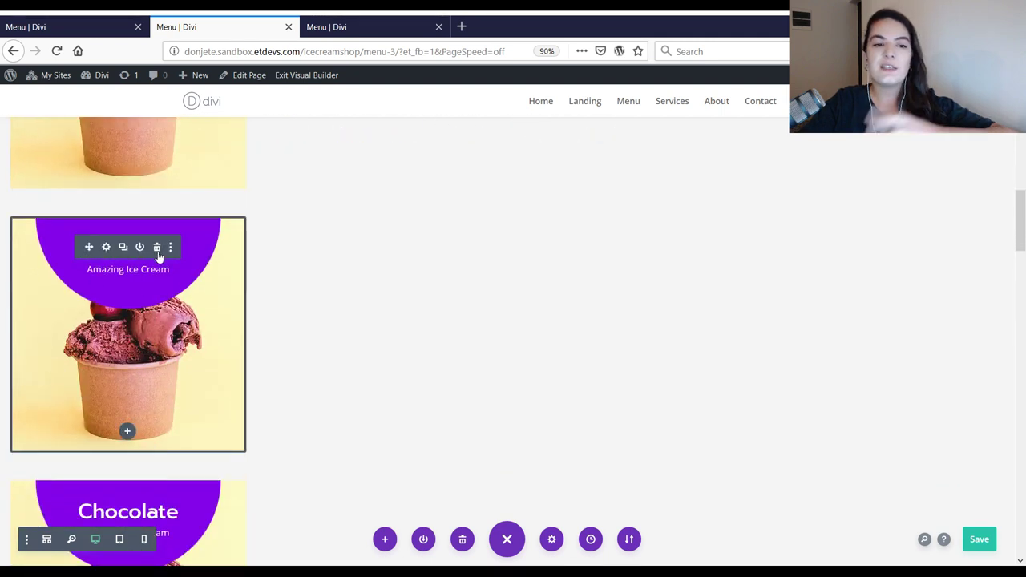
mouse_move(246, 256)
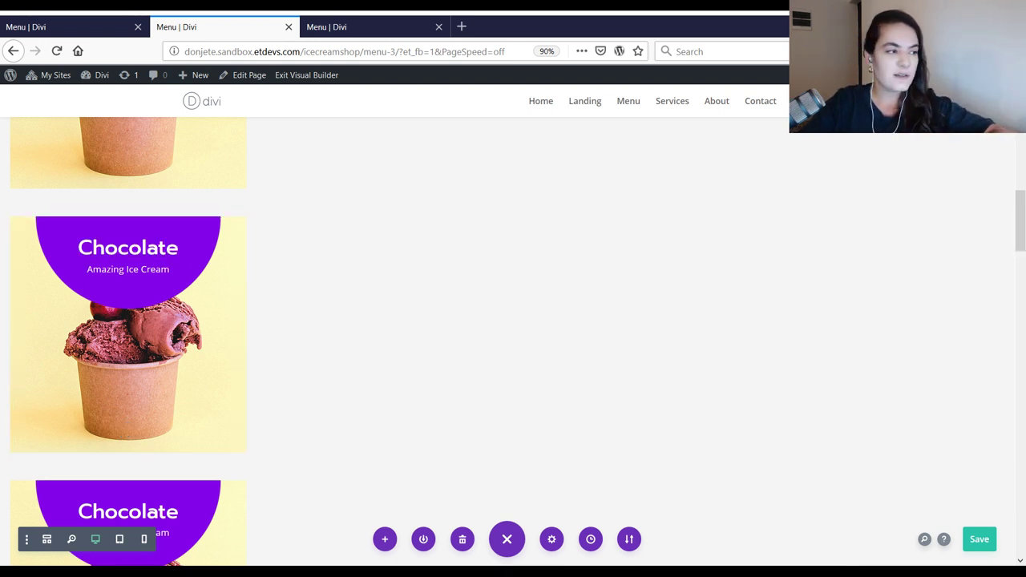
scroll(275, 342, "down", 5)
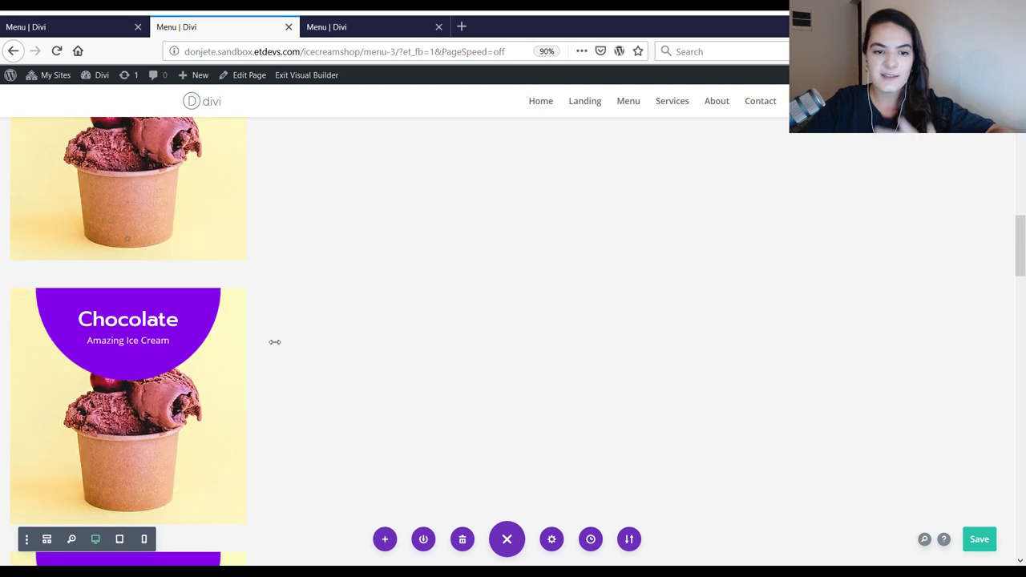
scroll(249, 344, "down", 5)
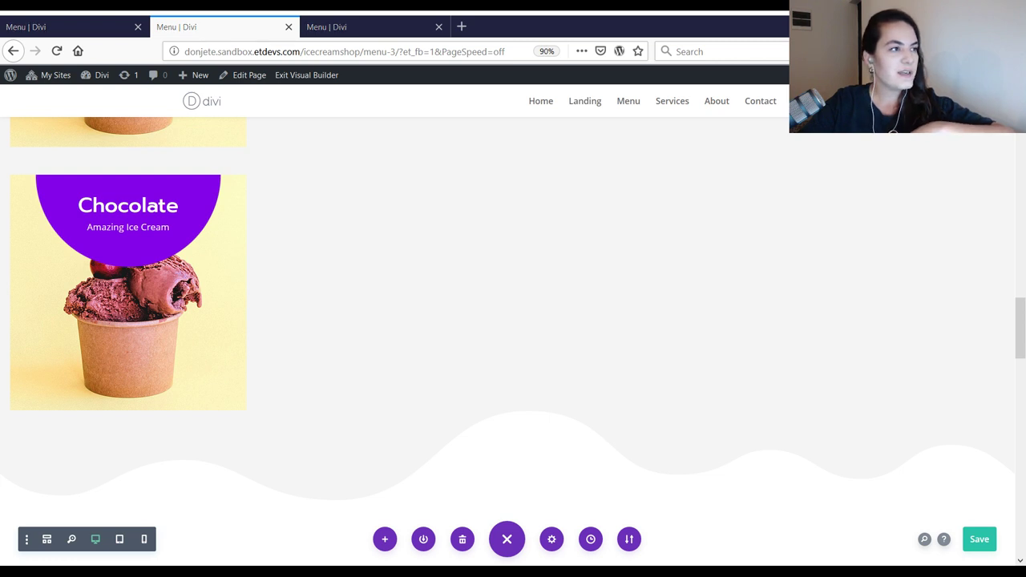
key("ctrl+s")
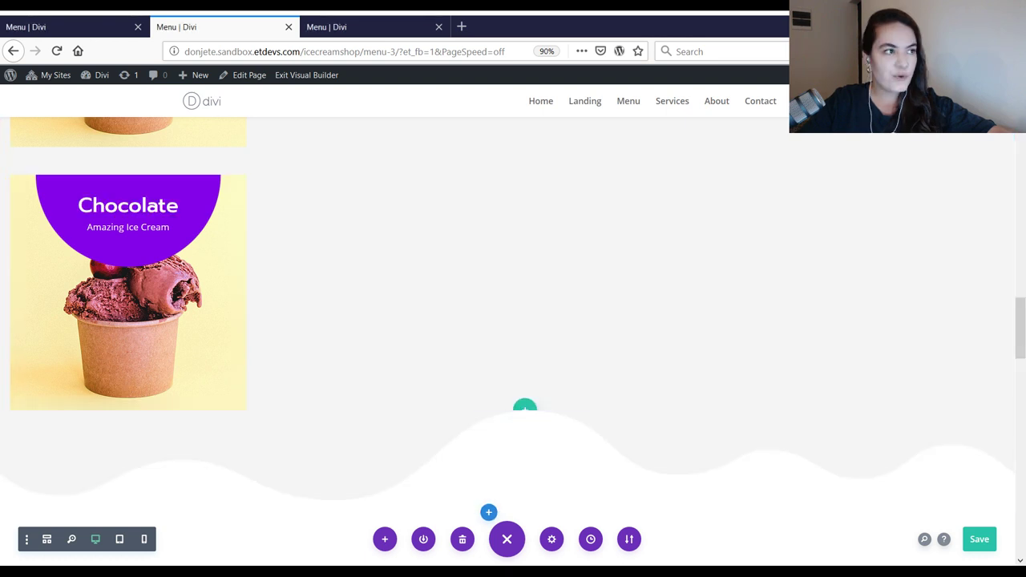
- Add a single-column row below the flavor cards and insert a Code module in it
left_click(525, 409)
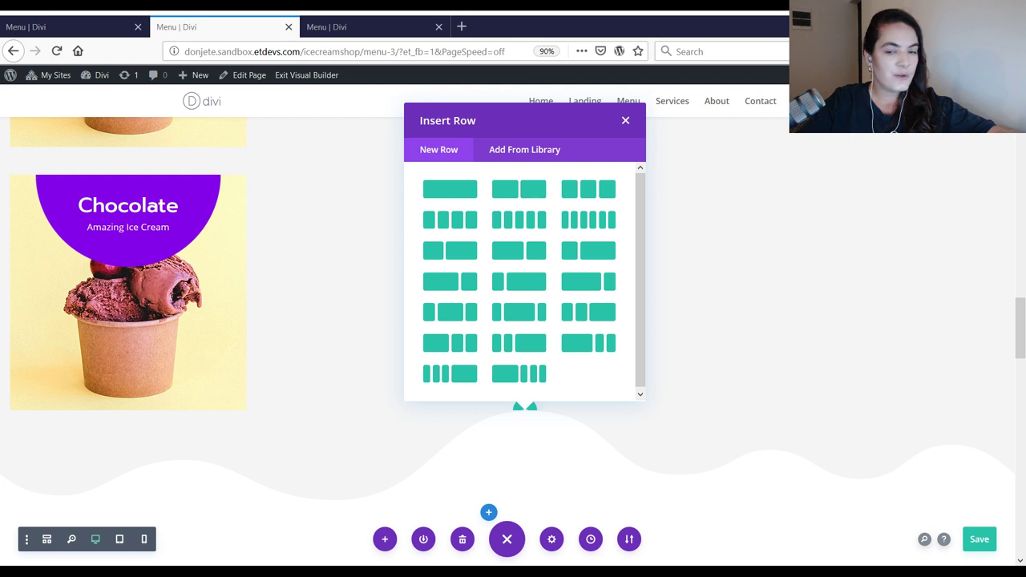
left_click(454, 189)
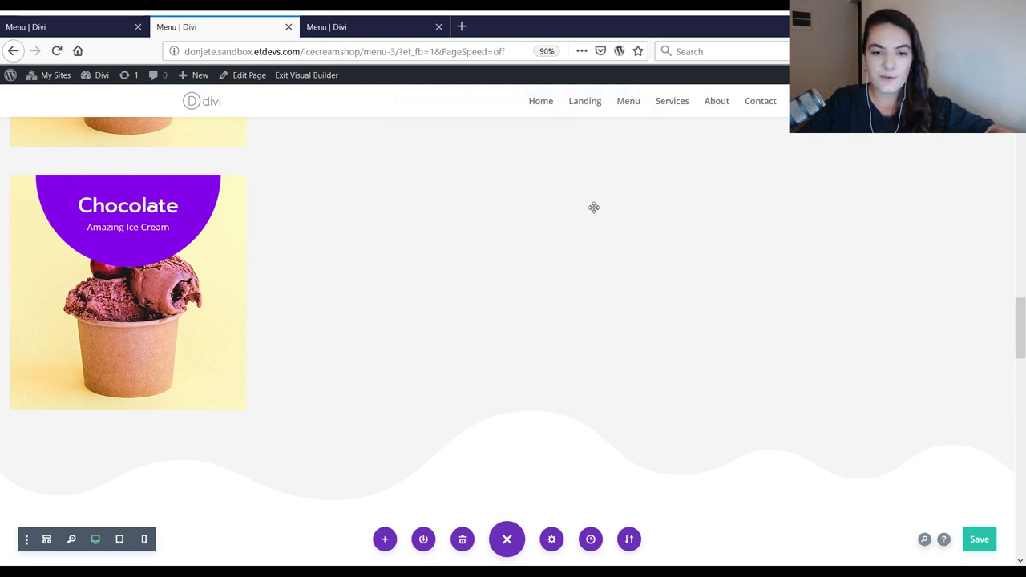
left_click(603, 120)
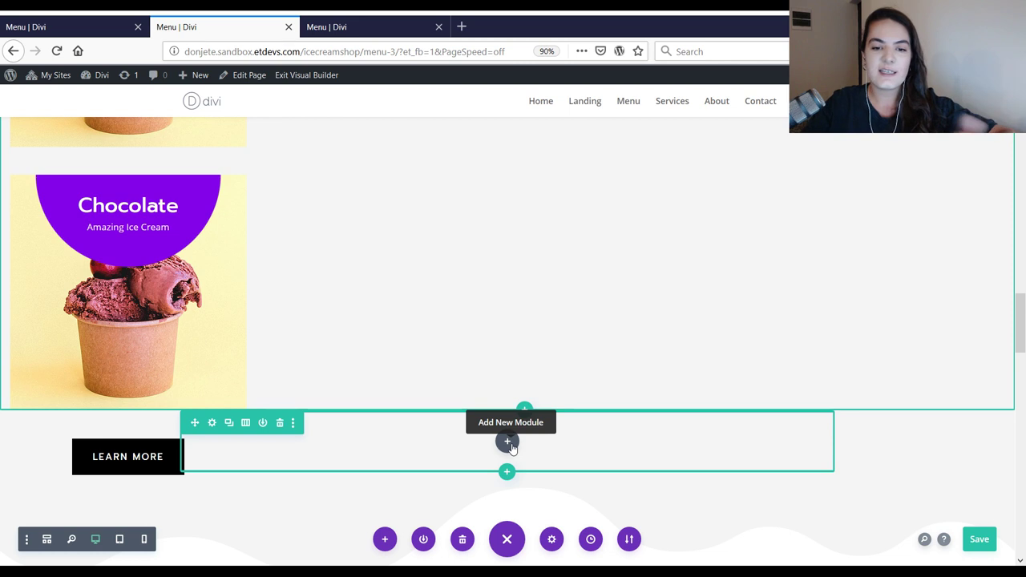
left_click(508, 442)
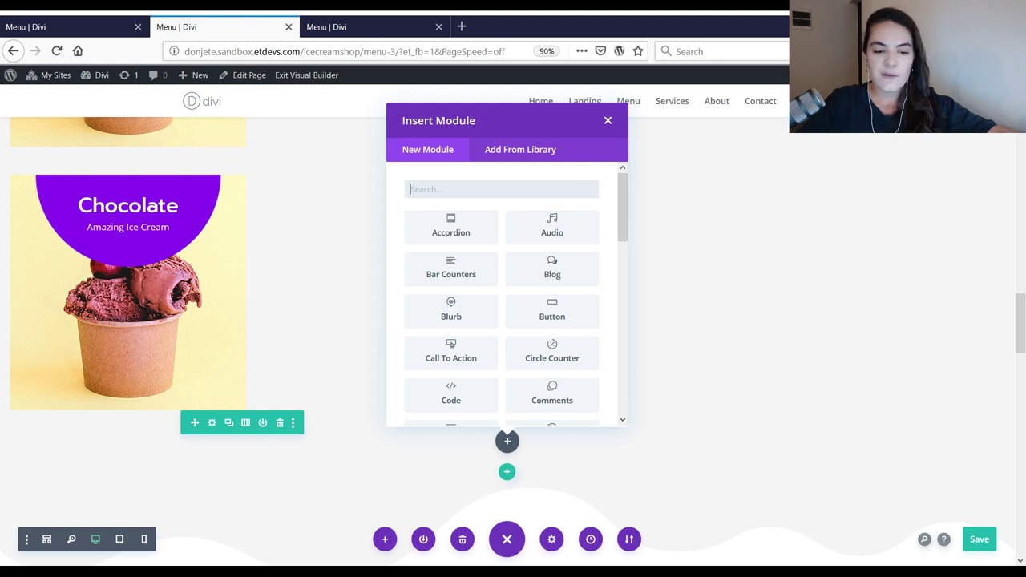
type("code")
left_click(451, 227)
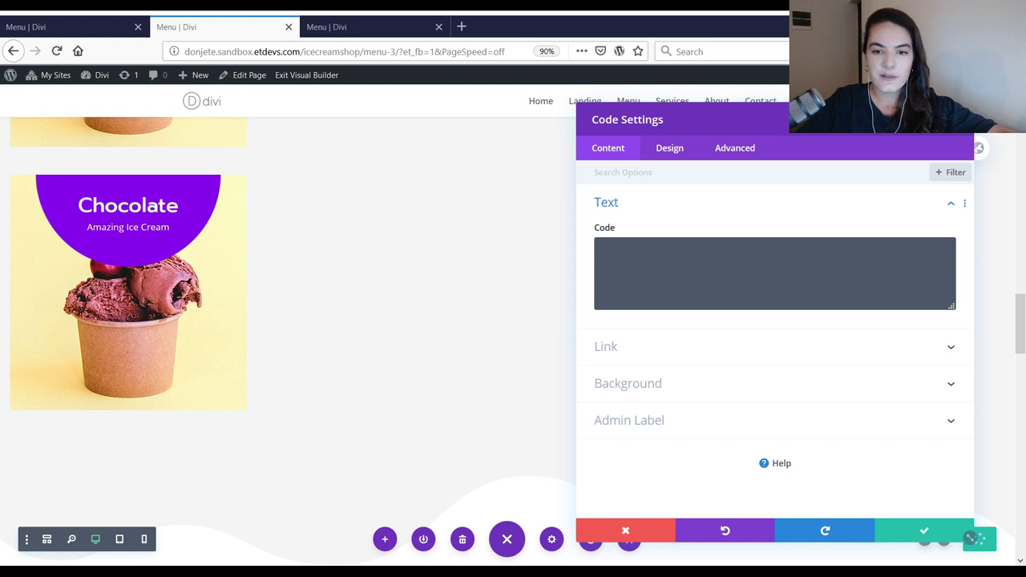
- Enter a slick script for .icecream-items: slidesToShow 4, slidesToScroll 1, autoplay true, autoplaySpeed 700, arrows and dots false, pauseOnHover true, breakpoint 1079 with slidesToShow 2
left_click(726, 262)
type("<script> jQuery(function($){ $('.icecream-items').slick({ slidesToShow: 4, slidesToScroll: 1, autoplay: true, autoplaySpeed: 700, arrows: false, dots: false, pauseOnHover: true, responsive: [{ breakpoint: 1079, settings: { slidesToShow: 2 } }] }); }); </script>")
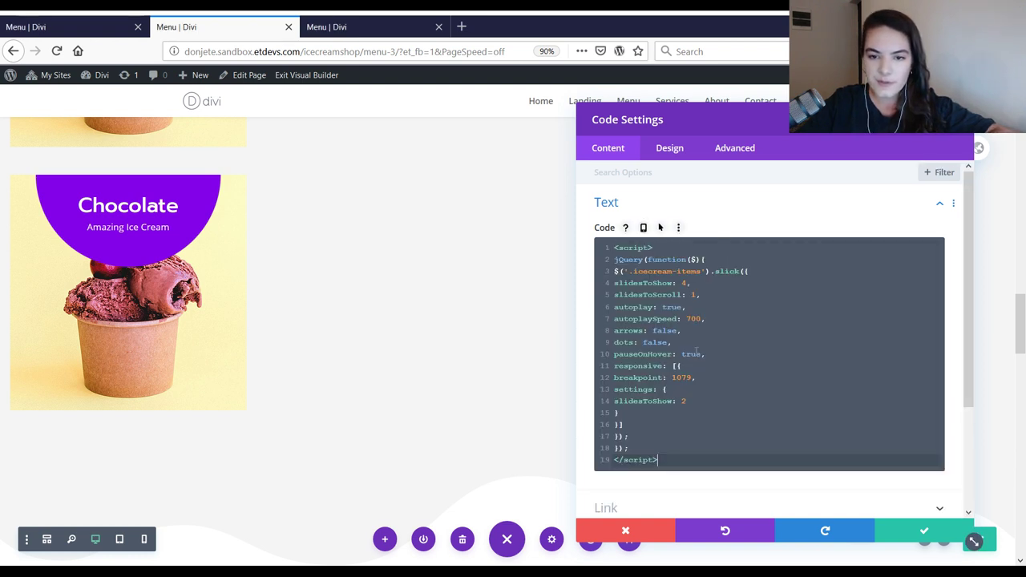
- Review the script's breakpoint, slide count, autoplay and arrow lines, and accept the Code settings
left_click(713, 353)
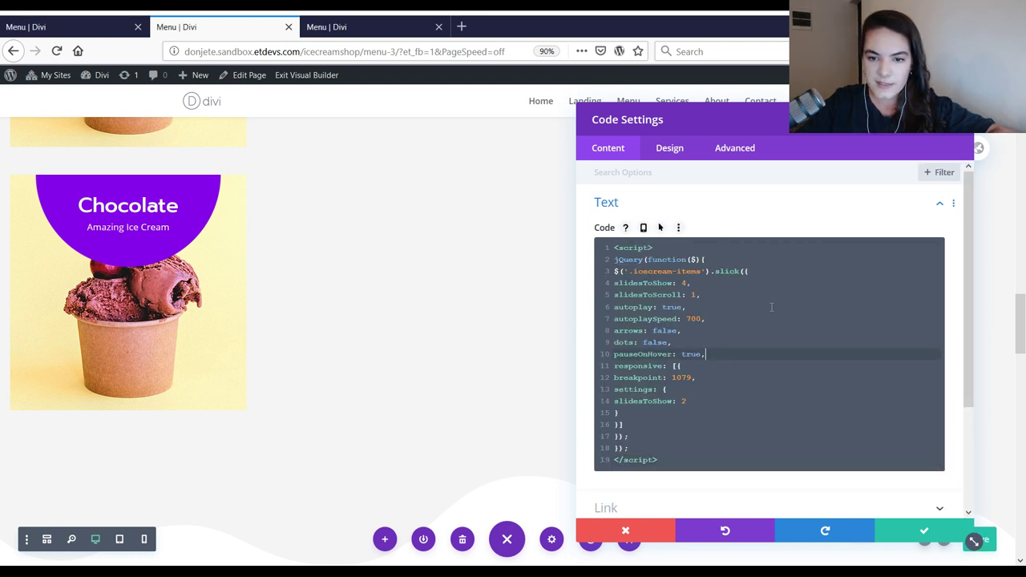
left_click_drag(696, 377, 633, 377)
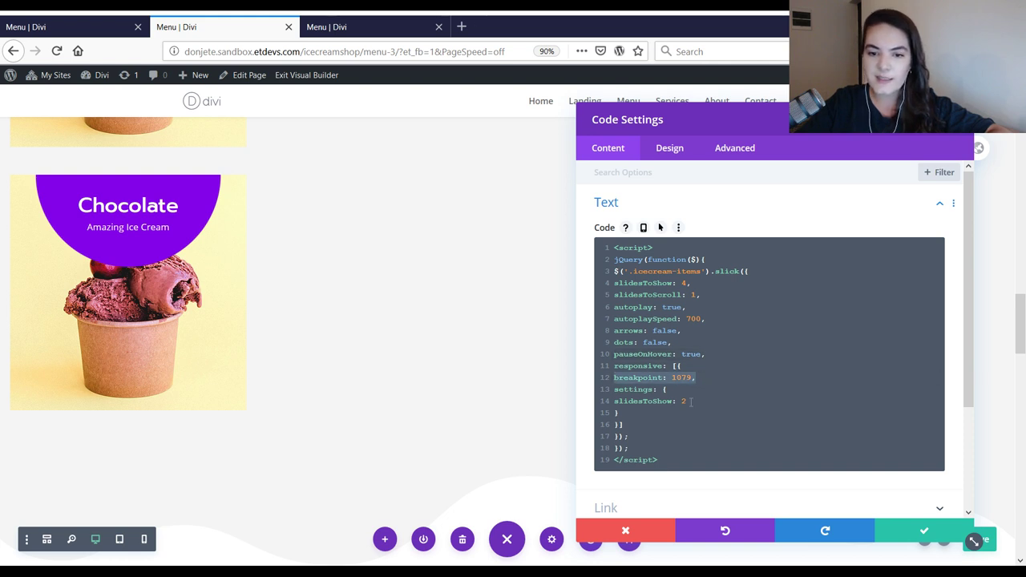
left_click_drag(691, 402, 680, 401)
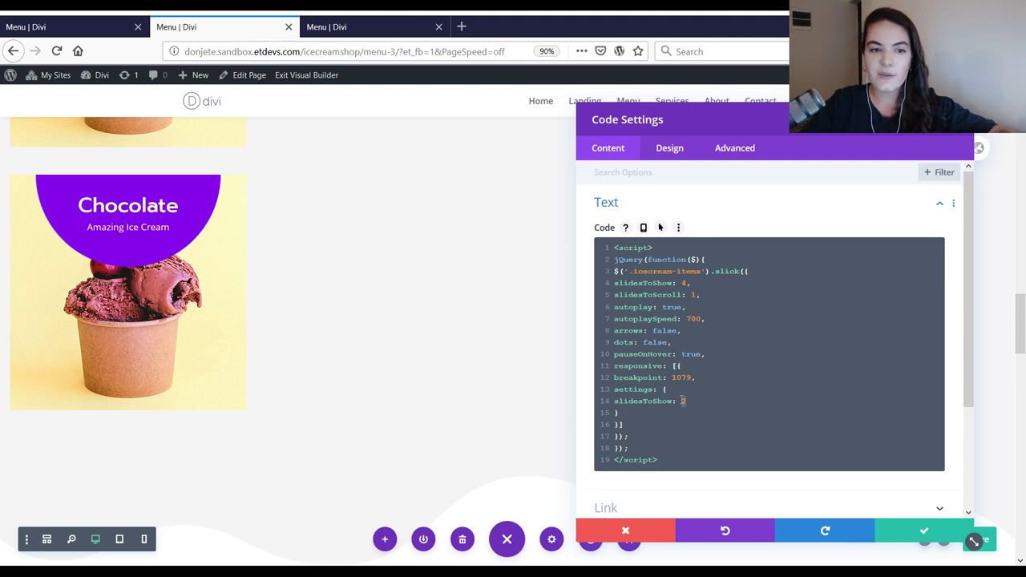
left_click(687, 283)
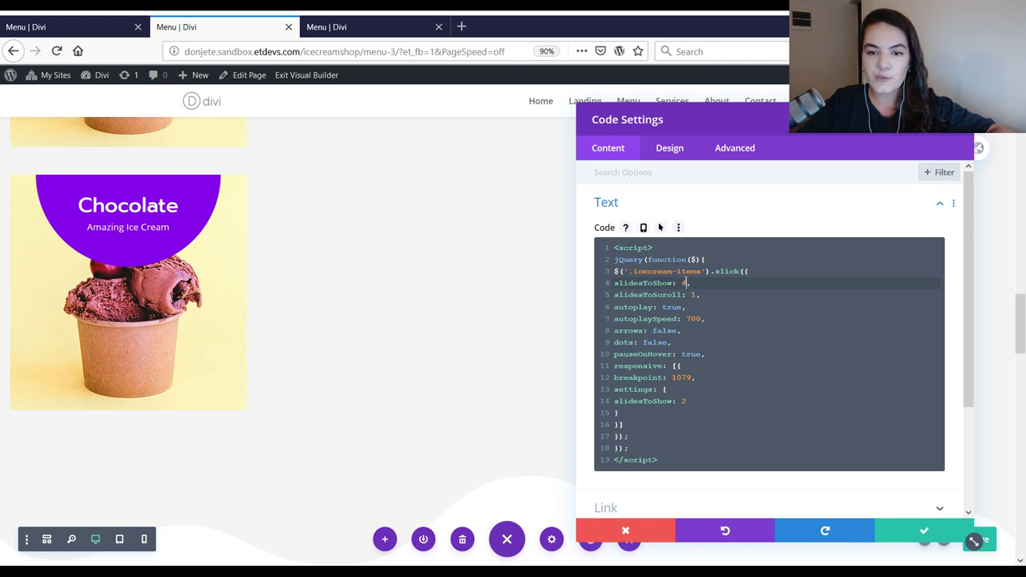
double_click(684, 283)
left_click(716, 306)
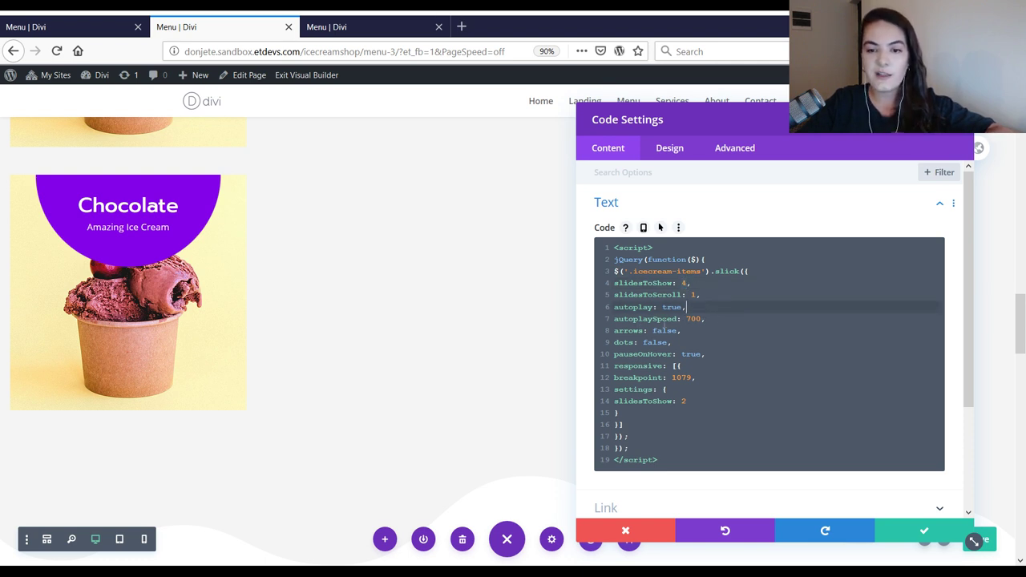
left_click(708, 333)
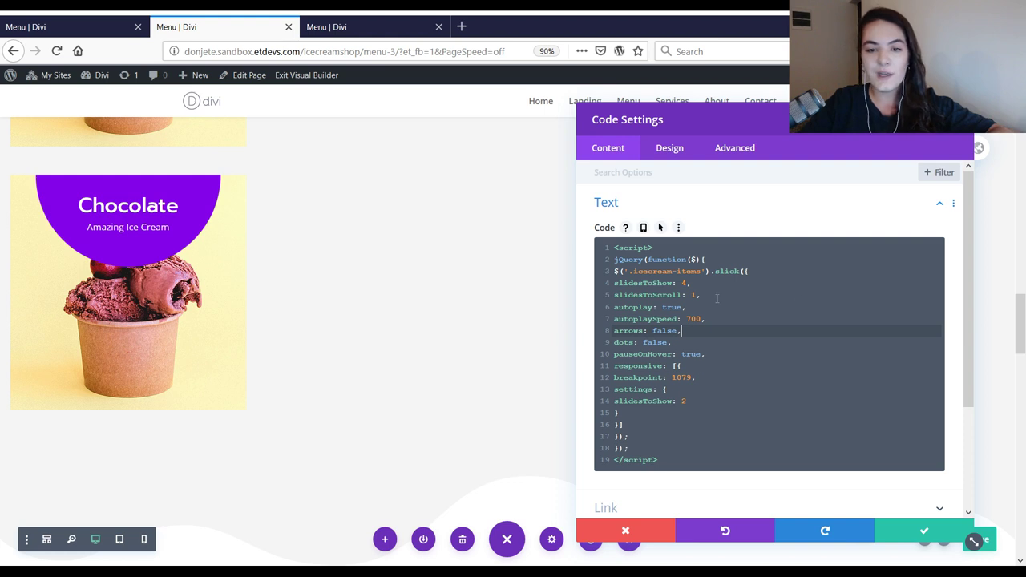
left_click_drag(614, 389, 624, 283)
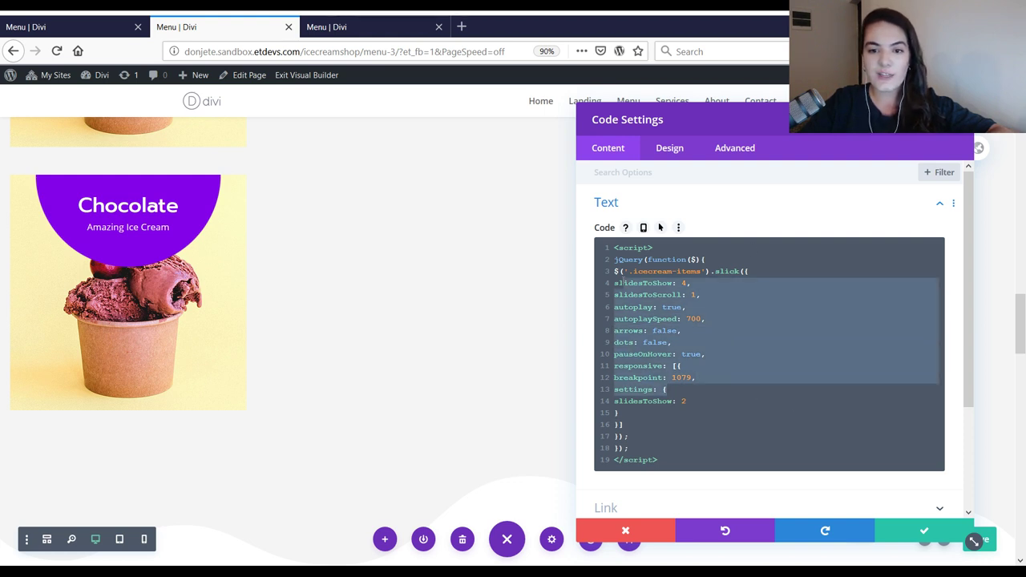
left_click(754, 424)
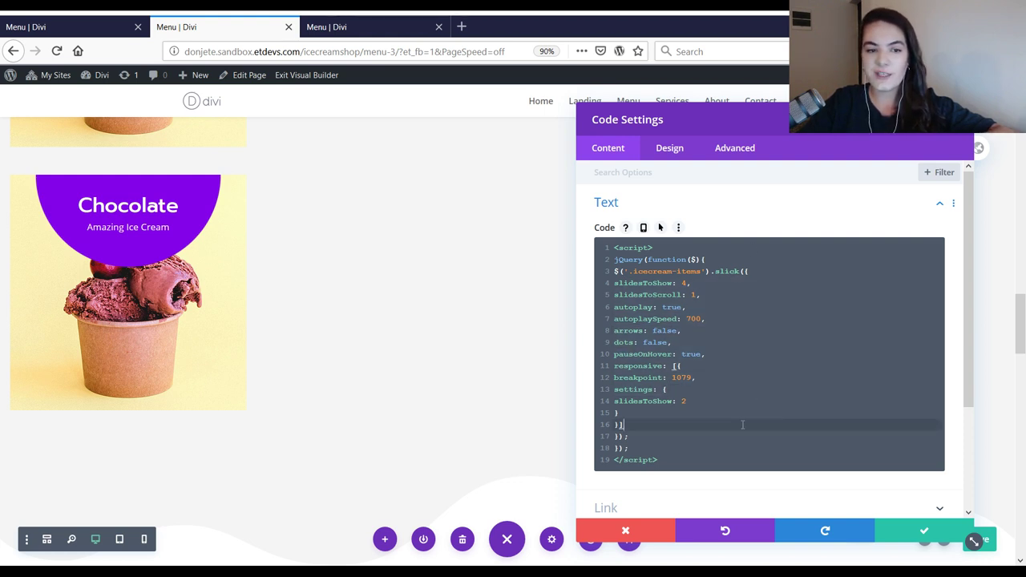
left_click(910, 536)
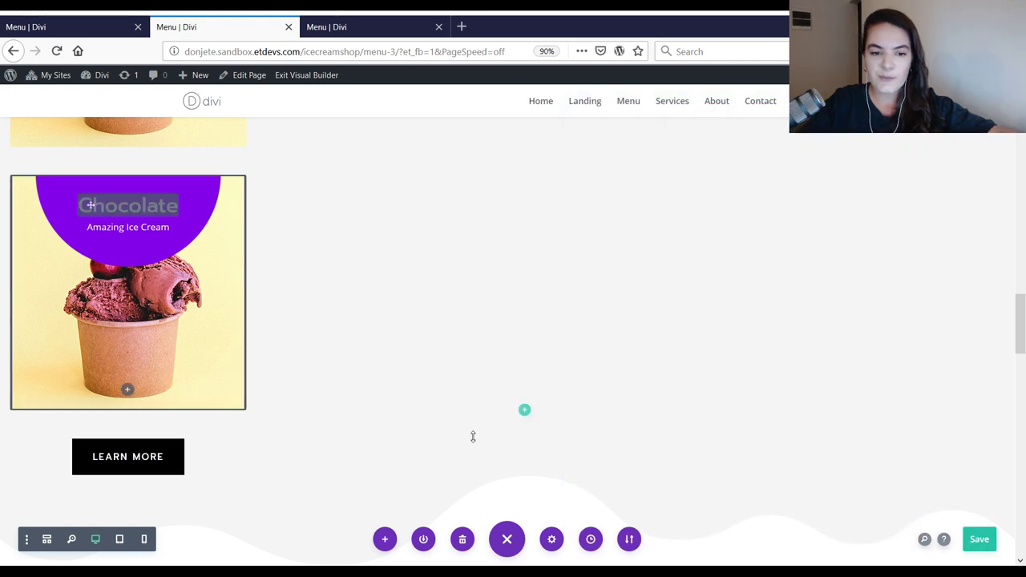
- Insert a second Code module in the new row
left_click(507, 461)
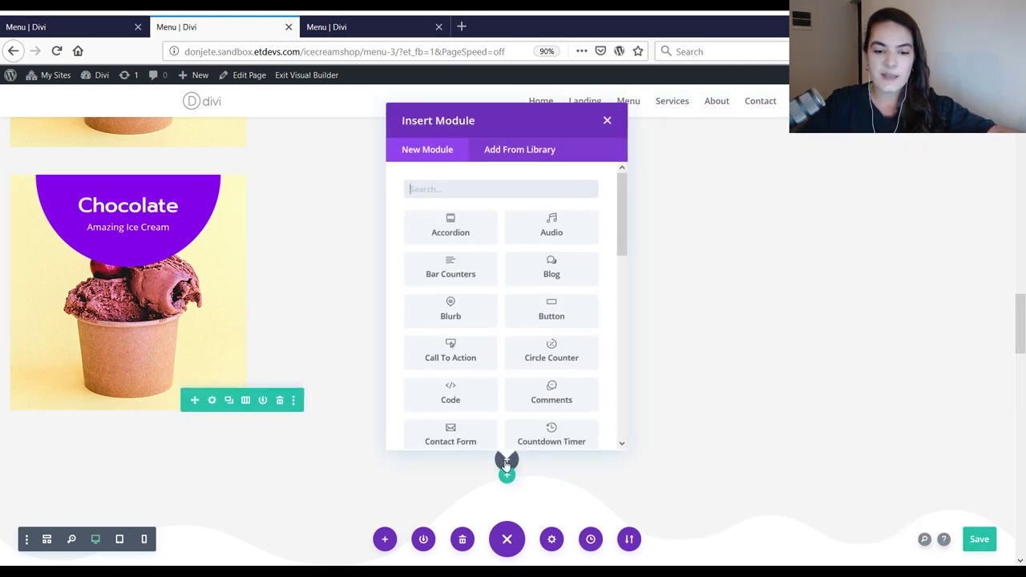
type("code")
key("Return")
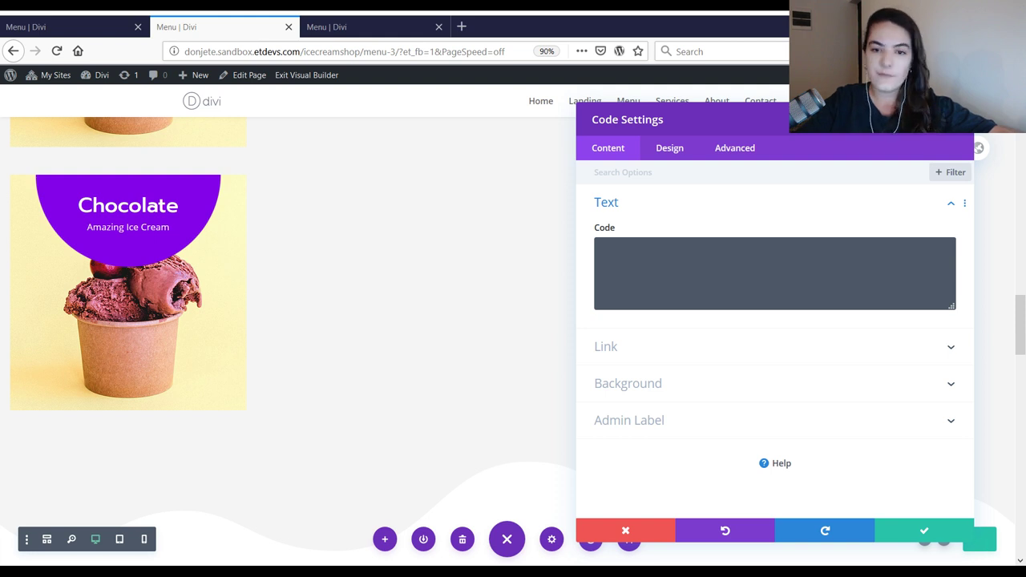
- Enter a style block giving .slick-slider user-select none, touch-action pan-y and a transparent tap highlight, floating .slick-slide left, and accept the Code settings
left_click(693, 277)
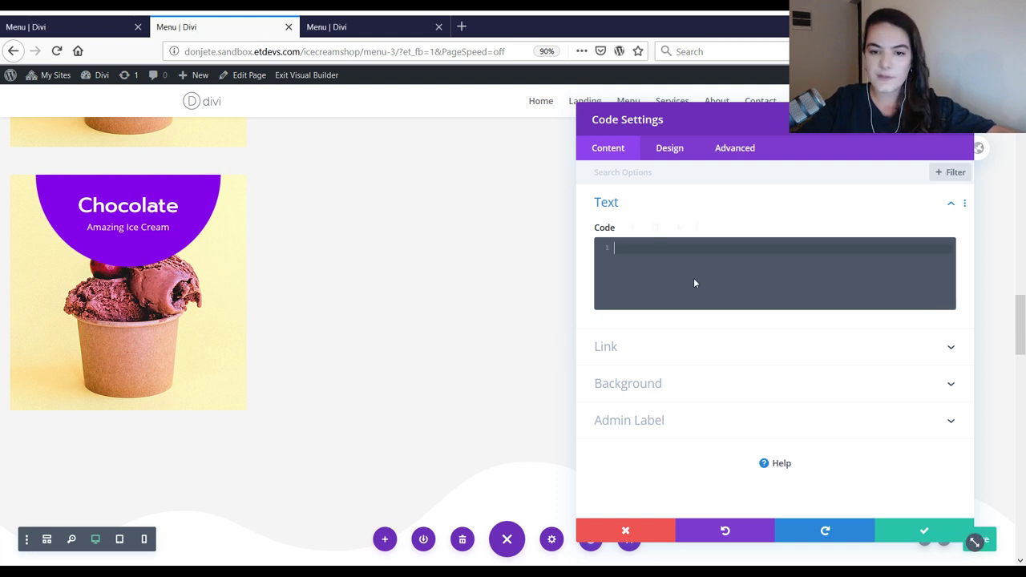
type("<style> .slick-slider { -webkit-user-select: none; -moz-user-select: none; -ms-user-select: none; user-select: none; -webkit-touch-callout: none; -khtml-user-select: none; ms-touch-action: pan-y; touch-action: pan-y; -webkit-tap-highlight-color: transparent; }  .slick-slide { float: left; } </style>")
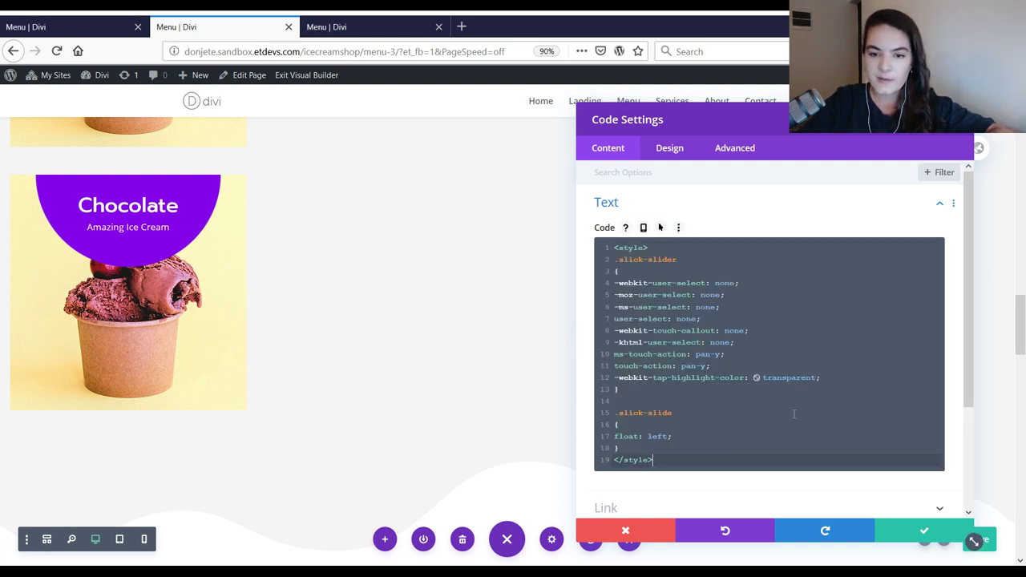
left_click(794, 414)
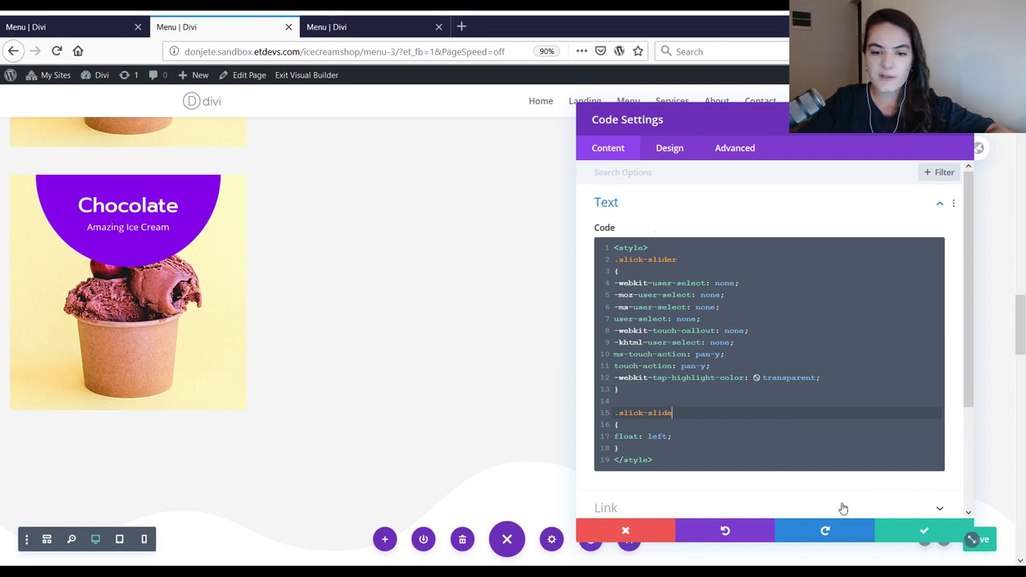
left_click(939, 532)
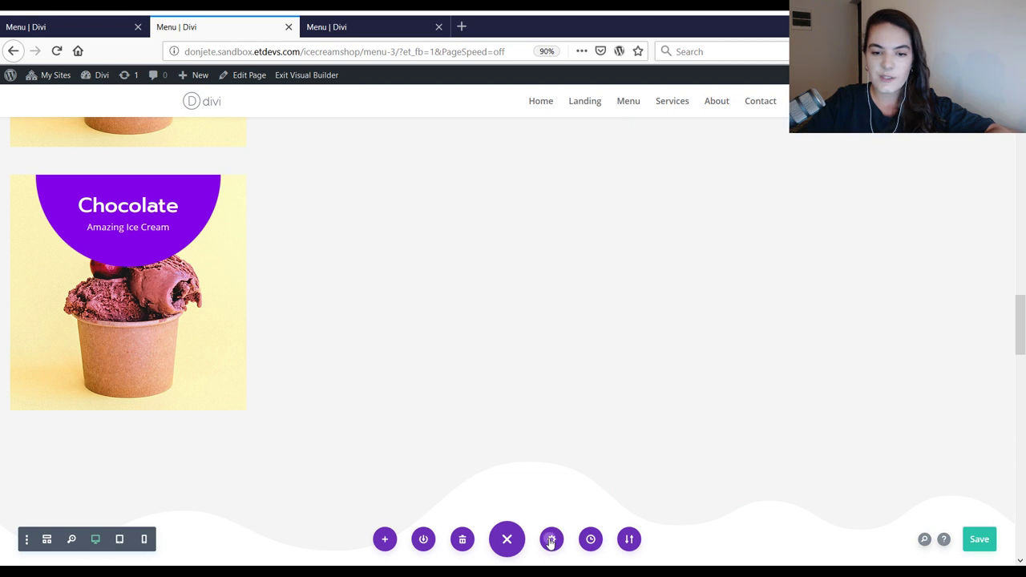
- Check the page's Custom CSS setting, accept the page settings and save the page
left_click(552, 539)
left_click(729, 149)
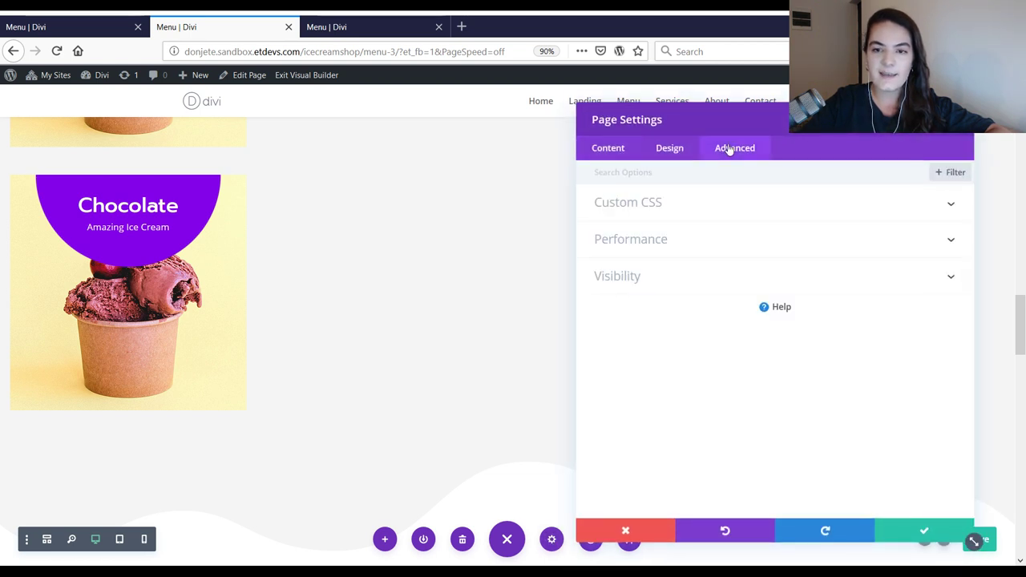
left_click(657, 210)
left_click(675, 242)
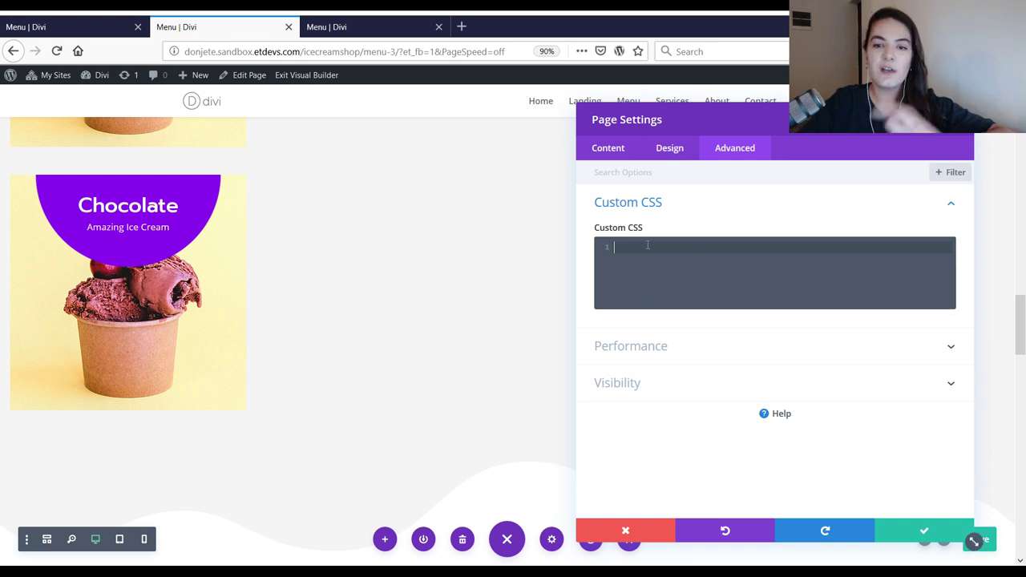
left_click(918, 532)
left_click(978, 547)
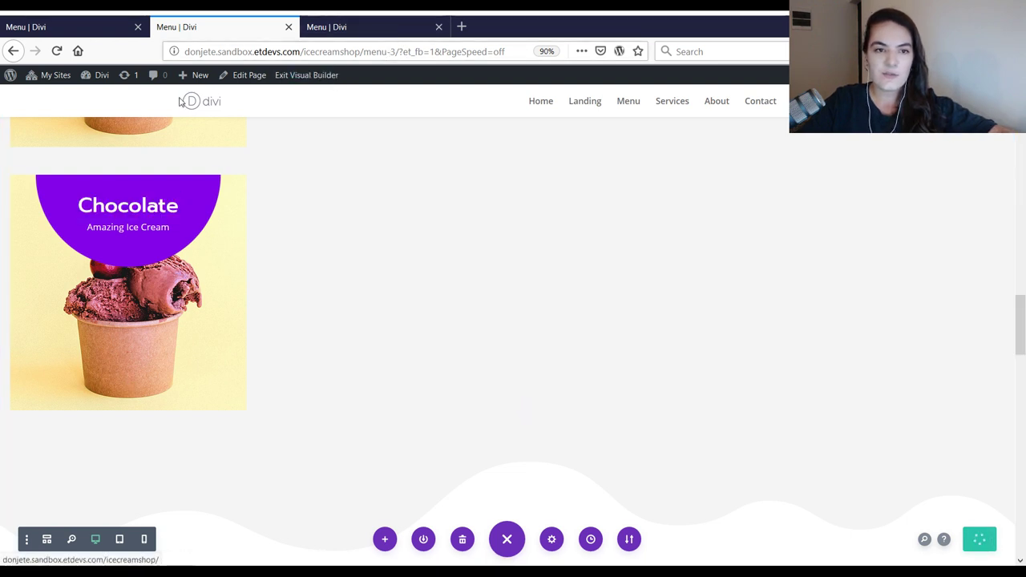
- Exit the Visual Builder and examine the Chocolate card carousel on the live page at desktop width and in a narrowed viewport
left_click(309, 75)
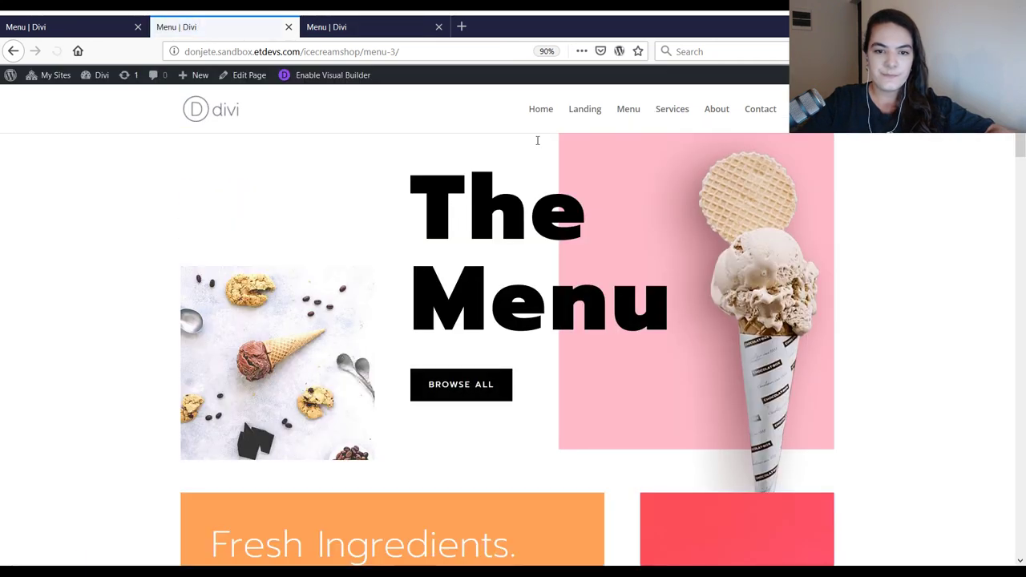
scroll(539, 160, "down", 7)
scroll(543, 182, "down", 3)
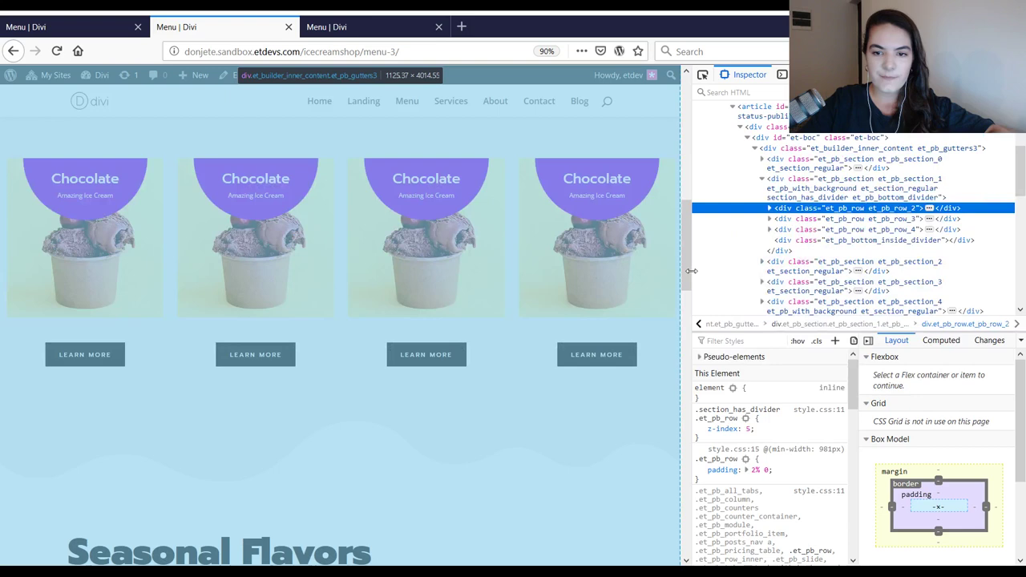
left_click_drag(691, 271, 415, 273)
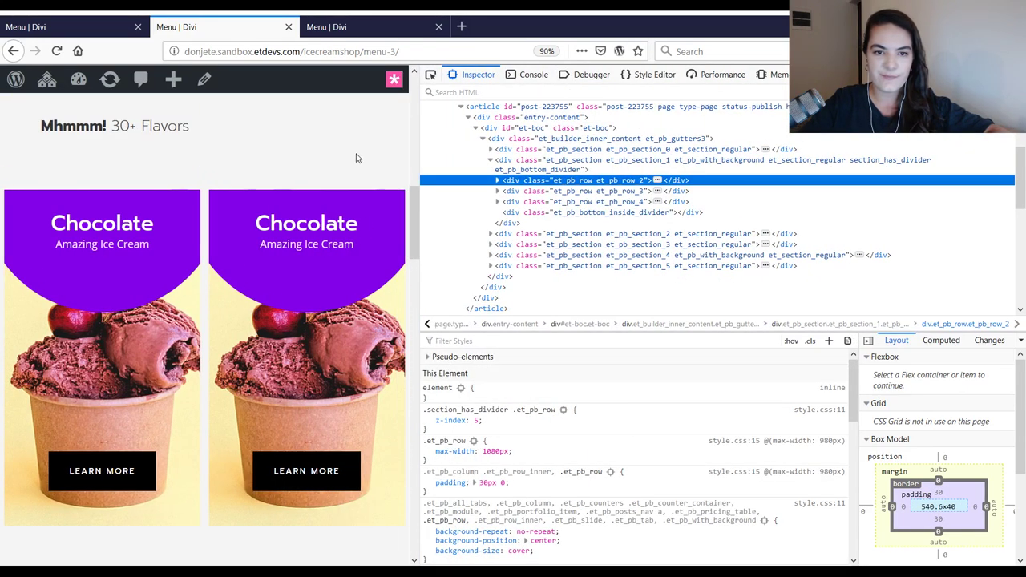
- Close the developer tools and compare the Chocolate card carousel with the finished demo menu page
key("F12")
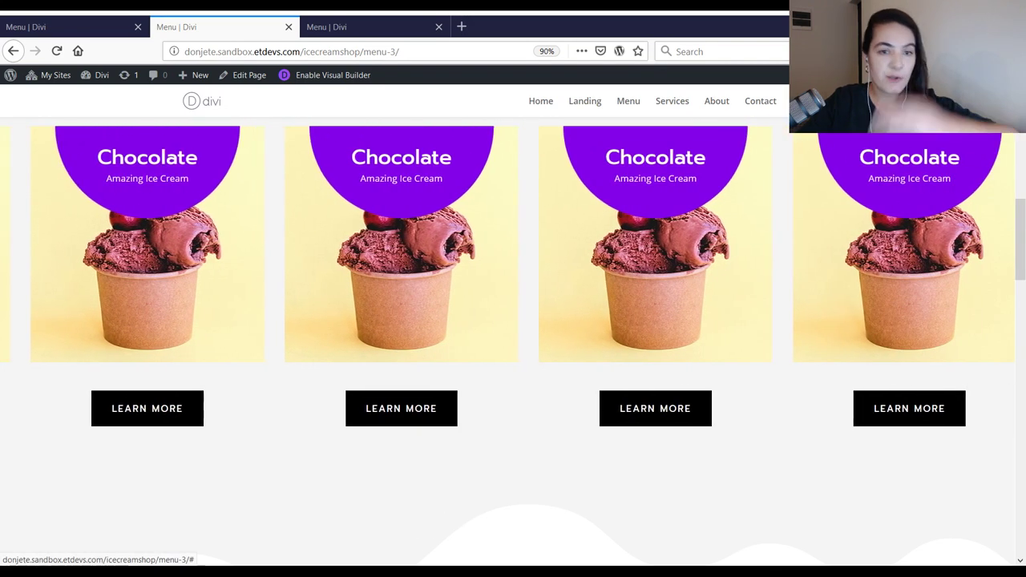
left_click(76, 26)
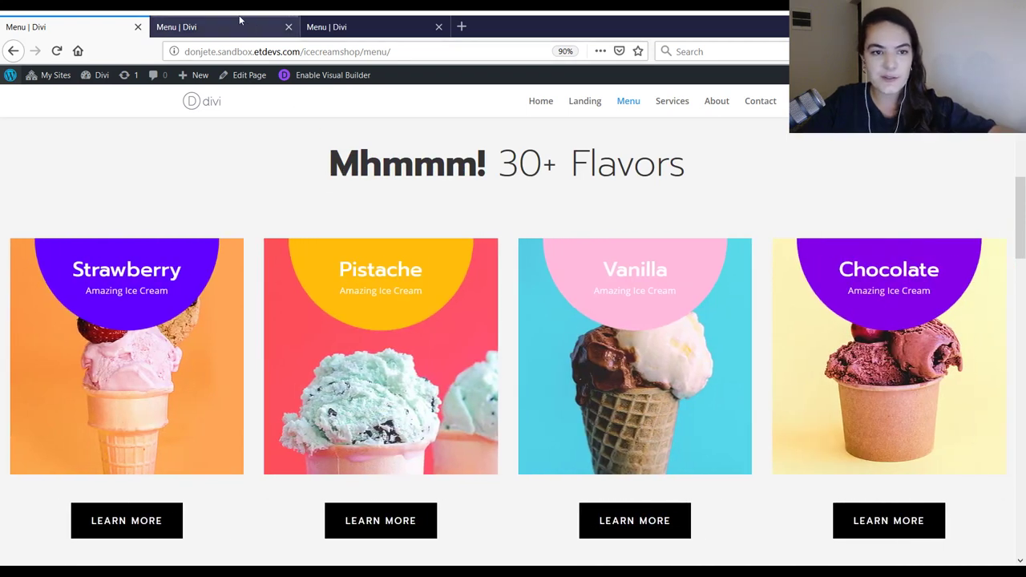
left_click(240, 20)
scroll(350, 284, "up", 3)
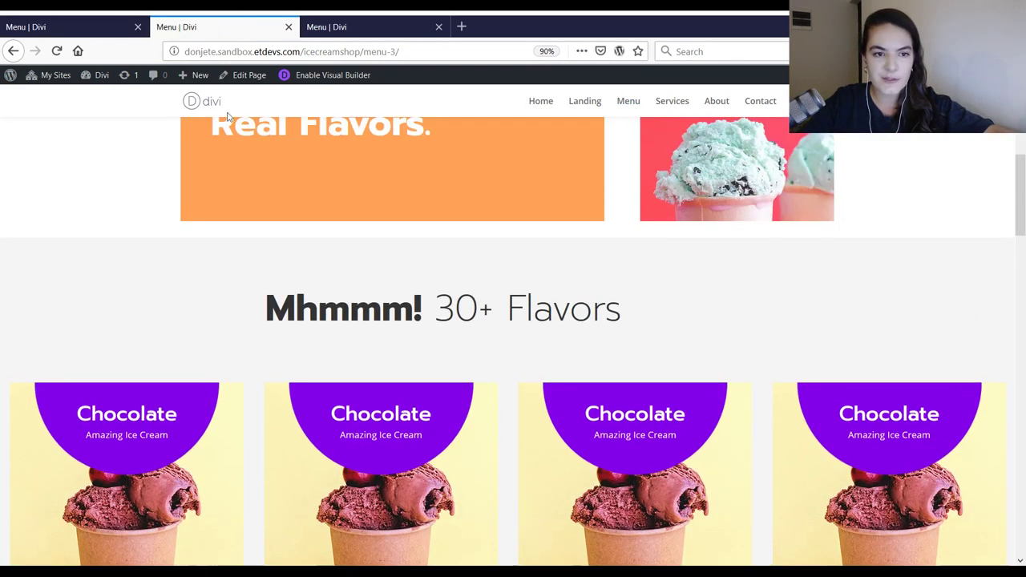
- Enable the Visual Builder on the menu-3 page and load the page's live address in the third browser tab
left_click(304, 76)
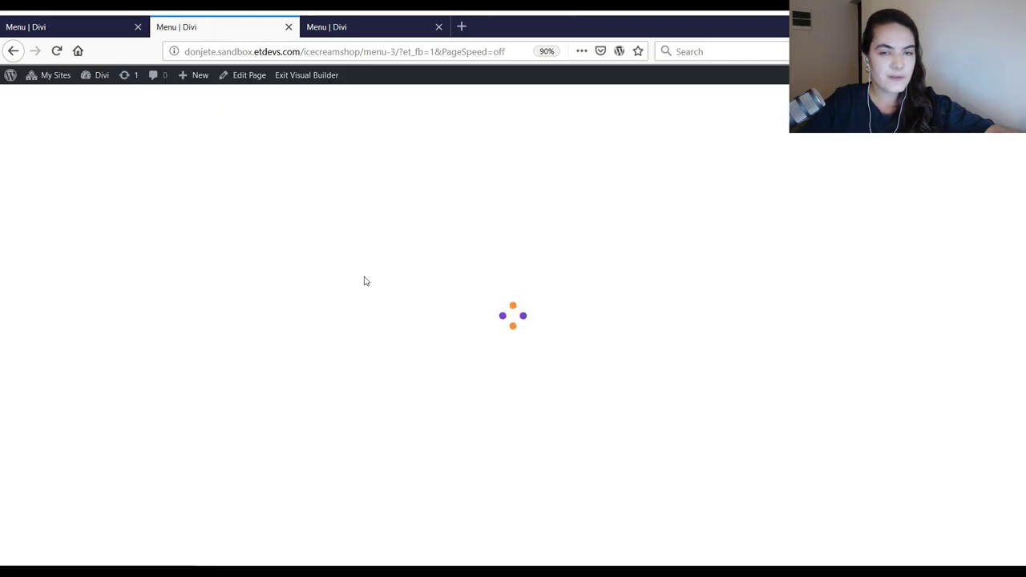
left_click(343, 27)
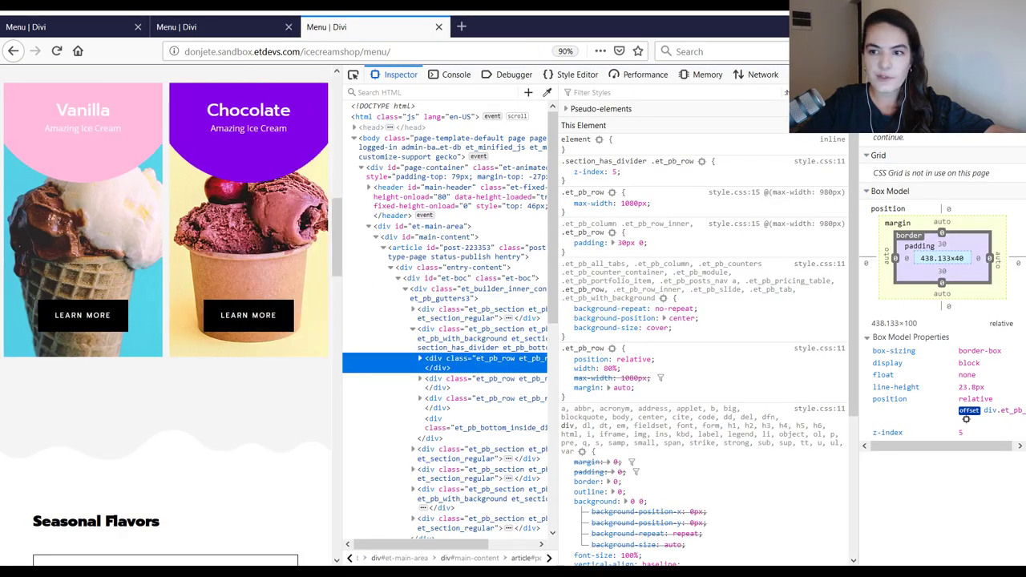
left_click(143, 20)
left_click(201, 27)
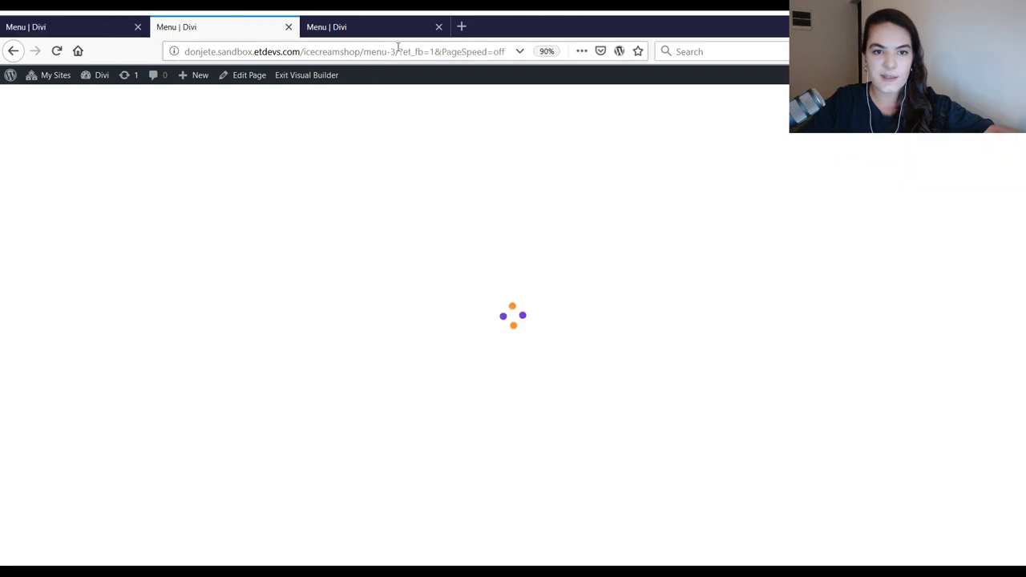
left_click_drag(397, 51, 184, 51)
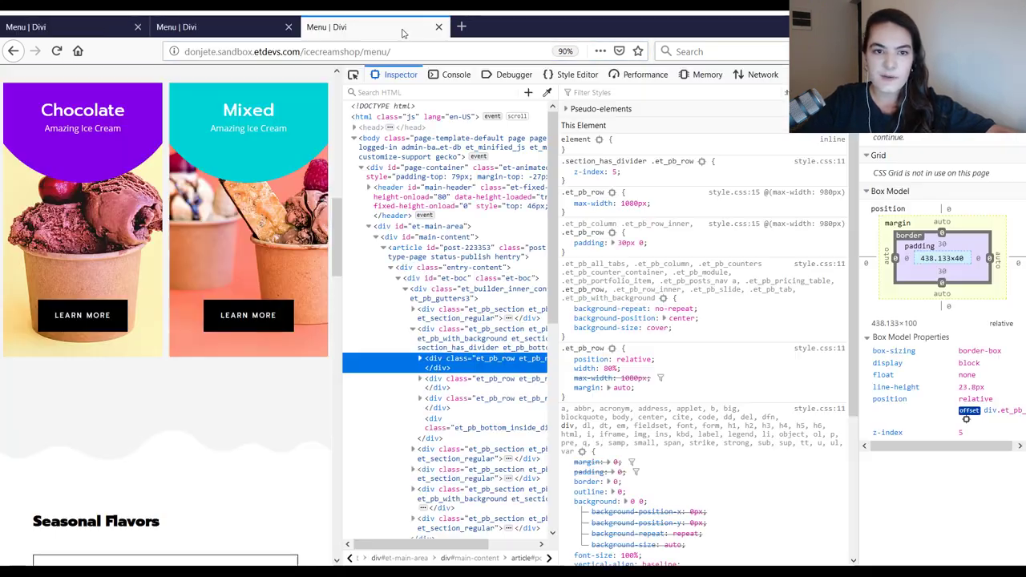
left_click(420, 21)
type("donjete.sandbox.etdevs.com/icecreamshop/menu-3/")
key("Return")
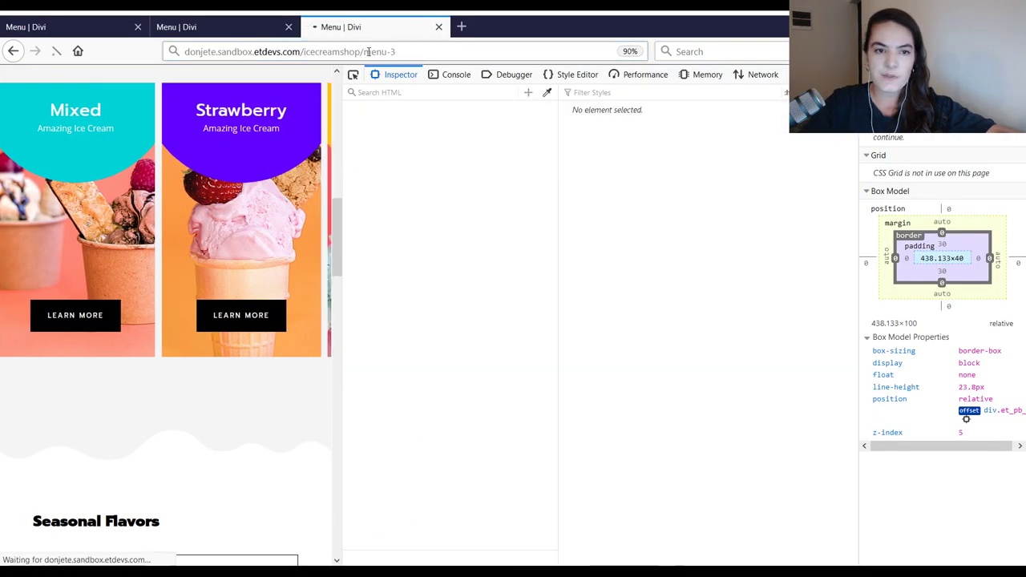
- Delete all Chocolate card modules from the carousel row in the Visual Builder
left_click(270, 21)
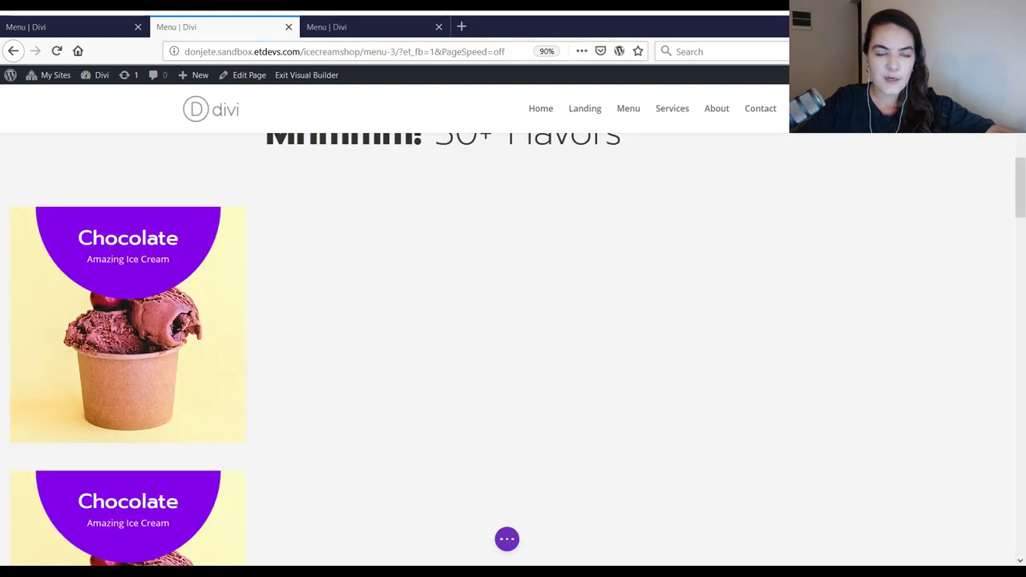
scroll(158, 223, "down", 1)
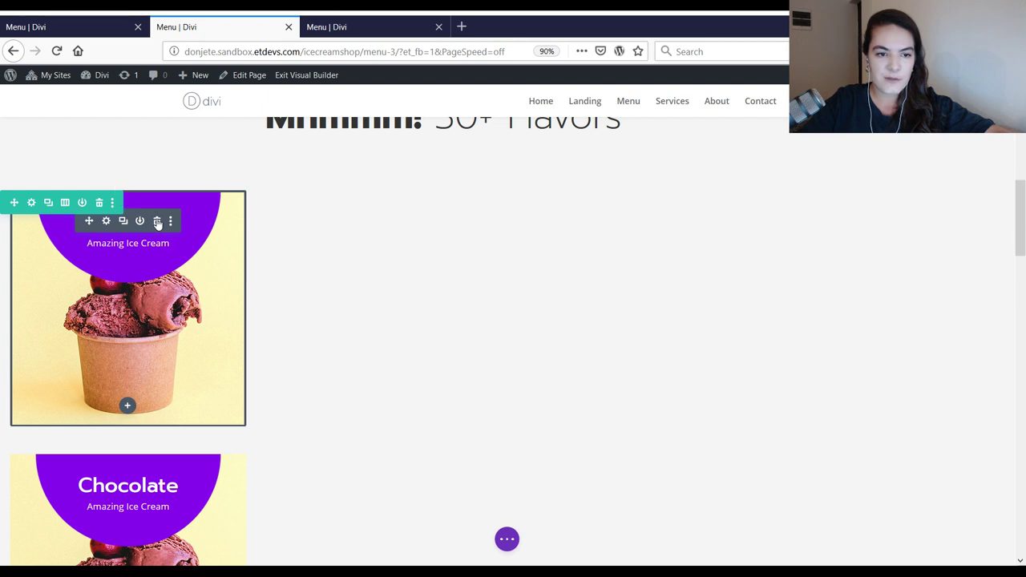
left_click(157, 221)
left_click(157, 222)
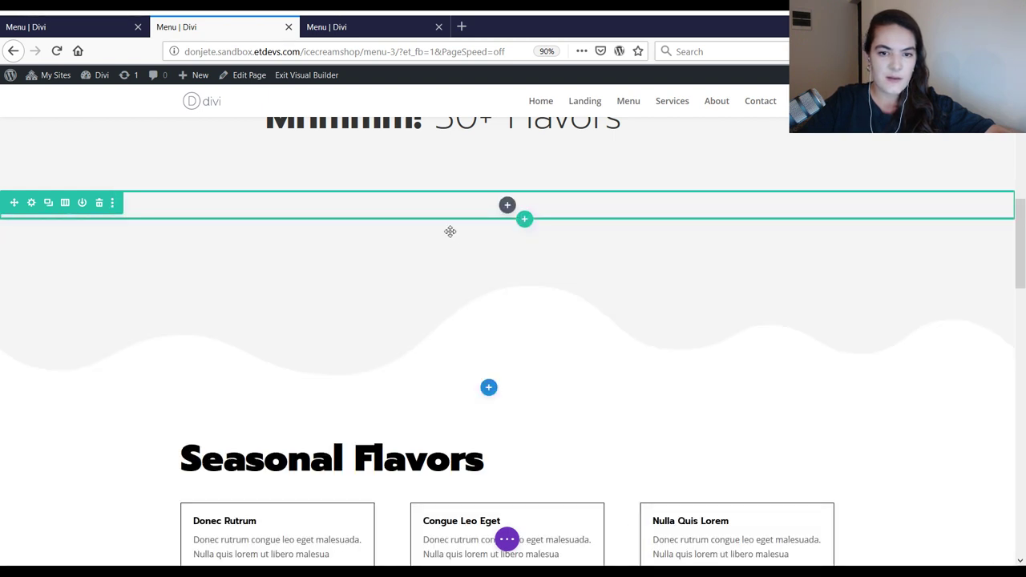
- Insert an Image module with the placeholder picture into the emptied carousel row
left_click(507, 206)
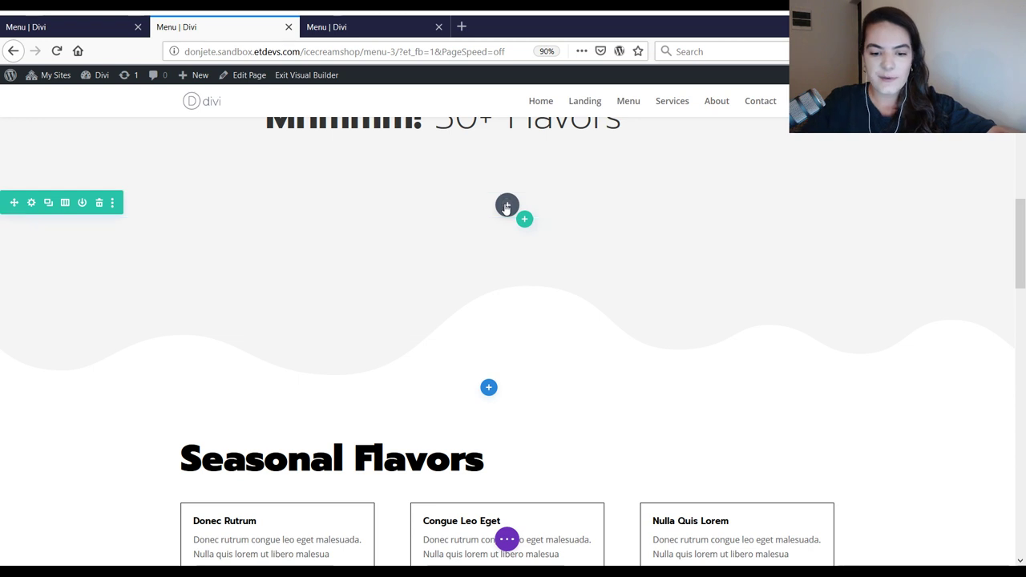
type("image")
left_click(506, 206)
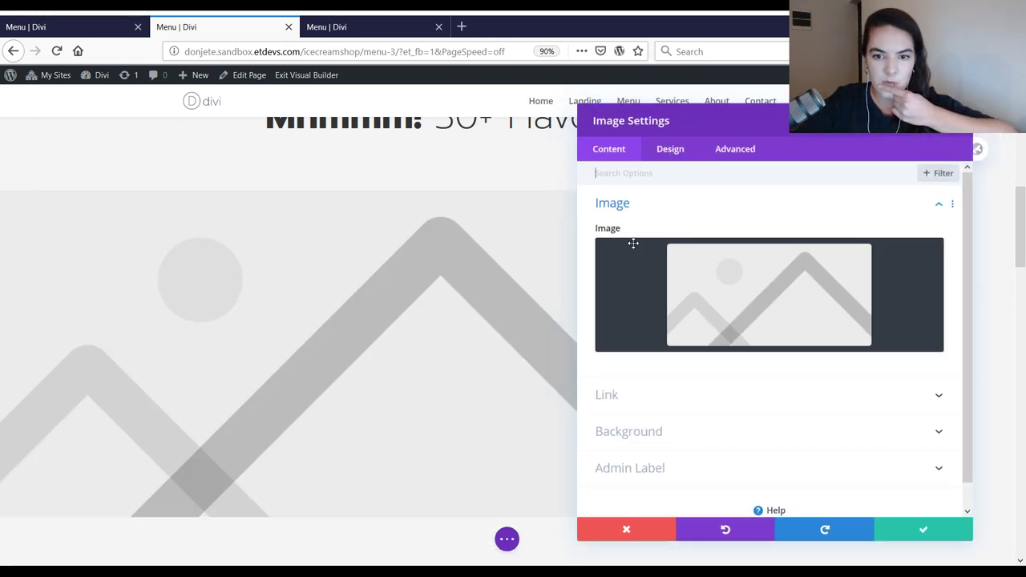
- Set the Image module's left and right margins to 1vw and accept the image settings
left_click(675, 154)
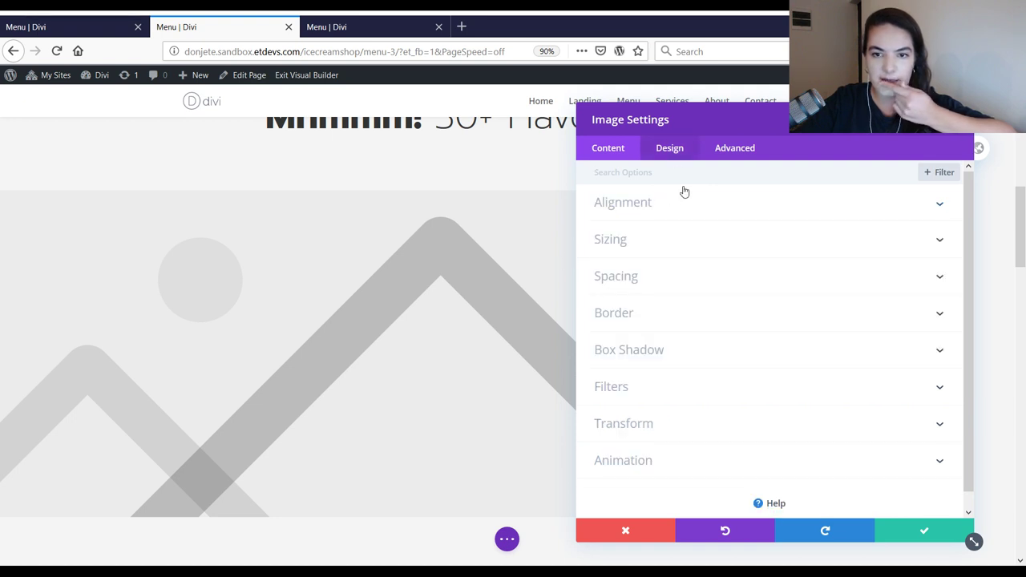
left_click(668, 245)
scroll(662, 232, "down", 5)
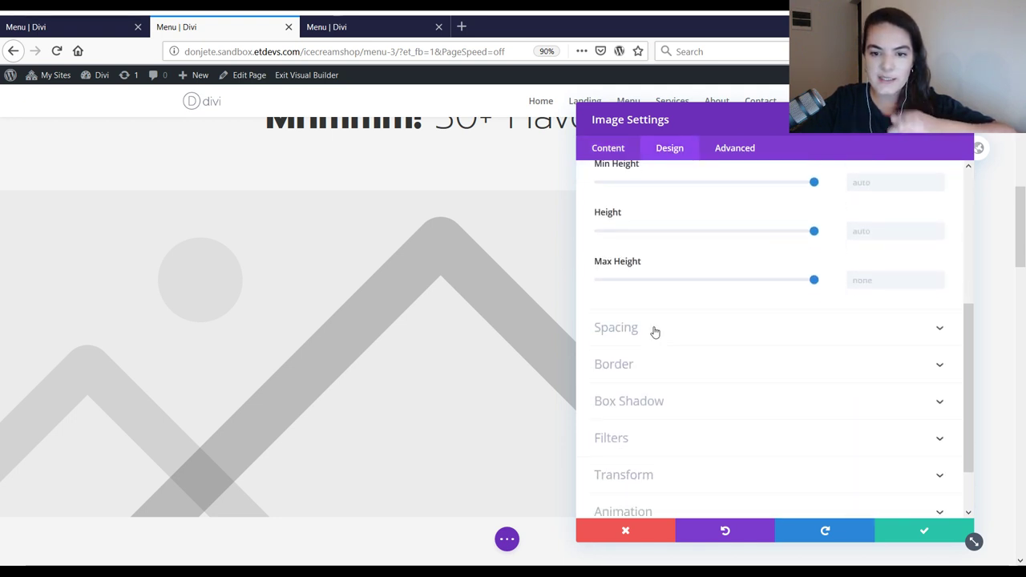
left_click(647, 293)
left_click(821, 270)
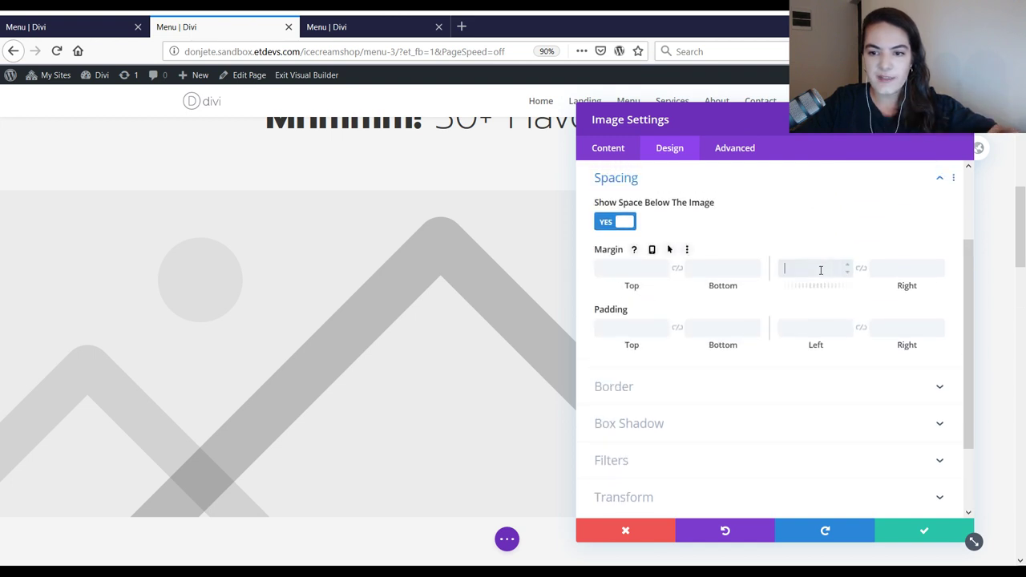
type("1v")
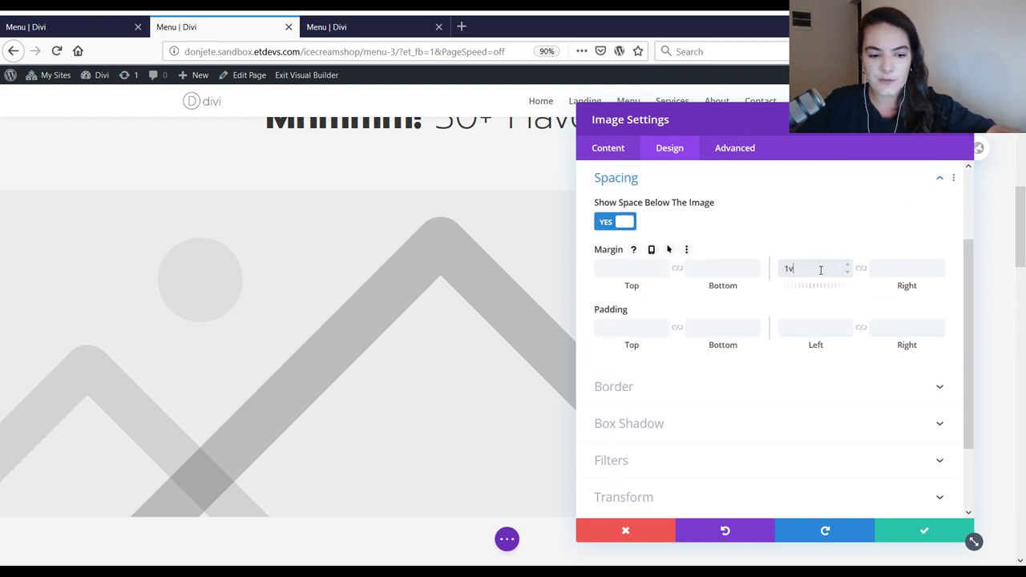
type("w")
left_click_drag(821, 270, 767, 260)
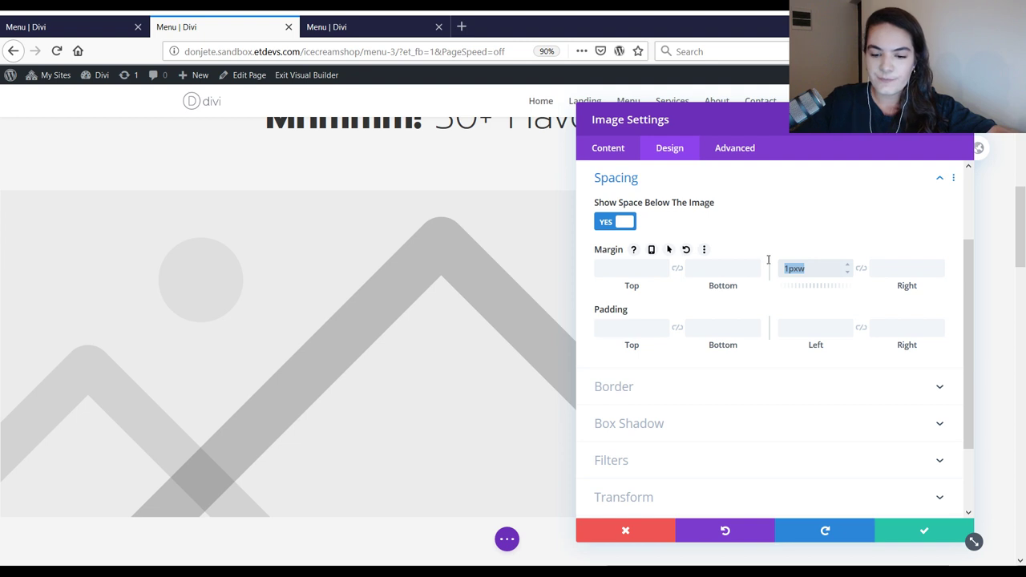
type("1vw")
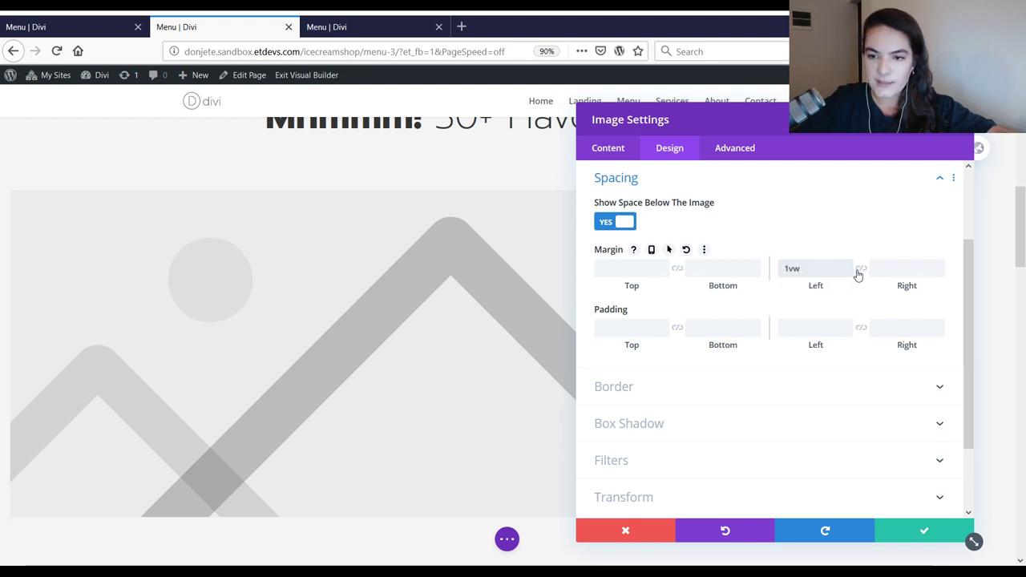
left_click(861, 269)
left_click(924, 532)
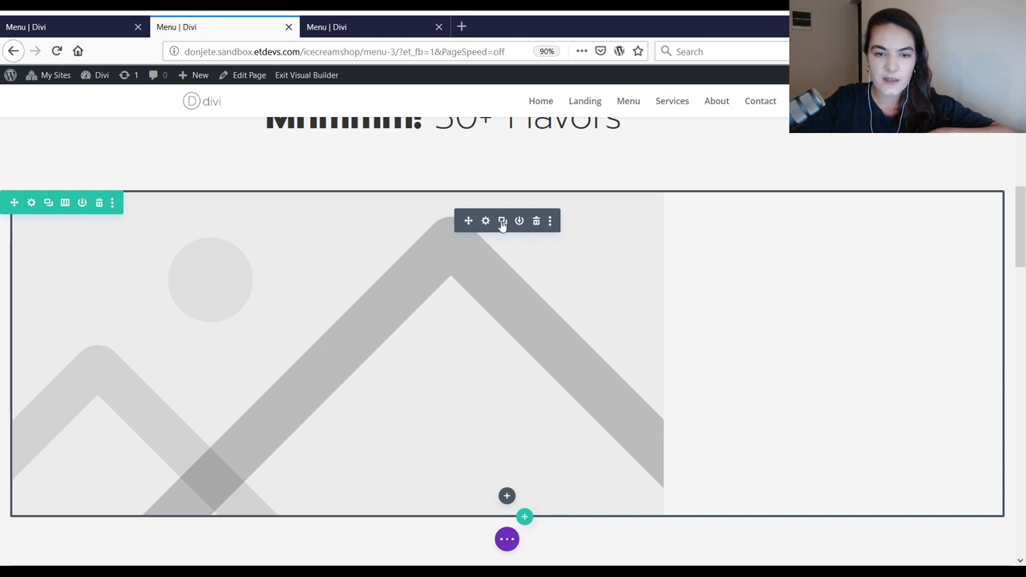
- Duplicate the Image module several times to fill the carousel row with a stack of placeholder images
left_click(501, 222)
scroll(622, 325, "down", 5)
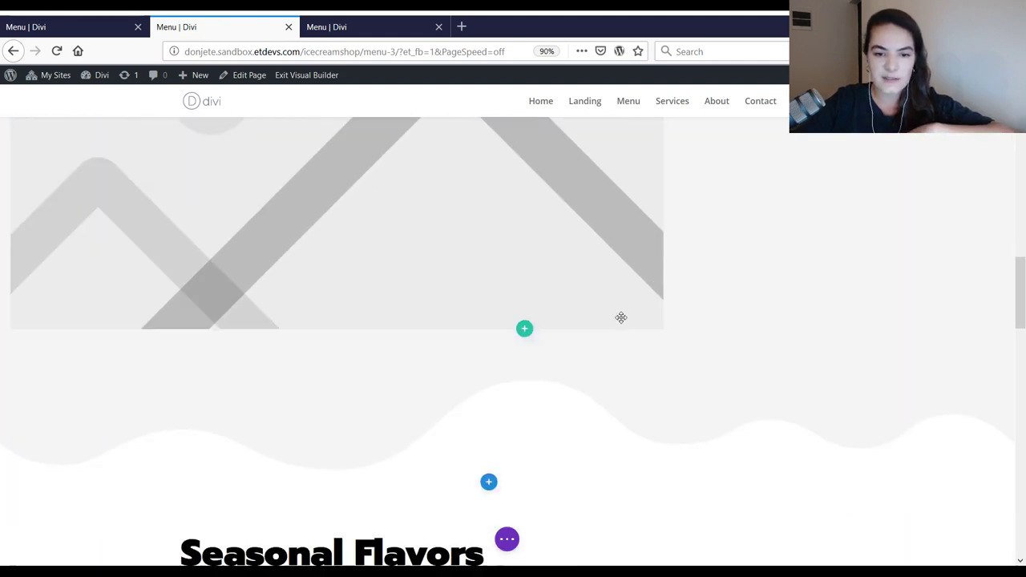
scroll(618, 316, "up", 2)
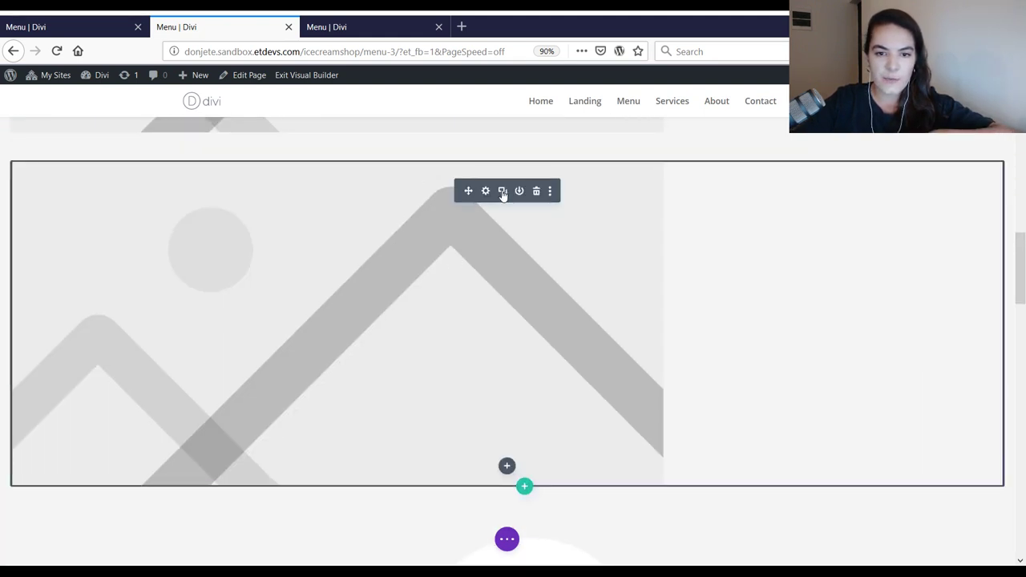
scroll(537, 238, "up", 2)
scroll(473, 216, "down", 3)
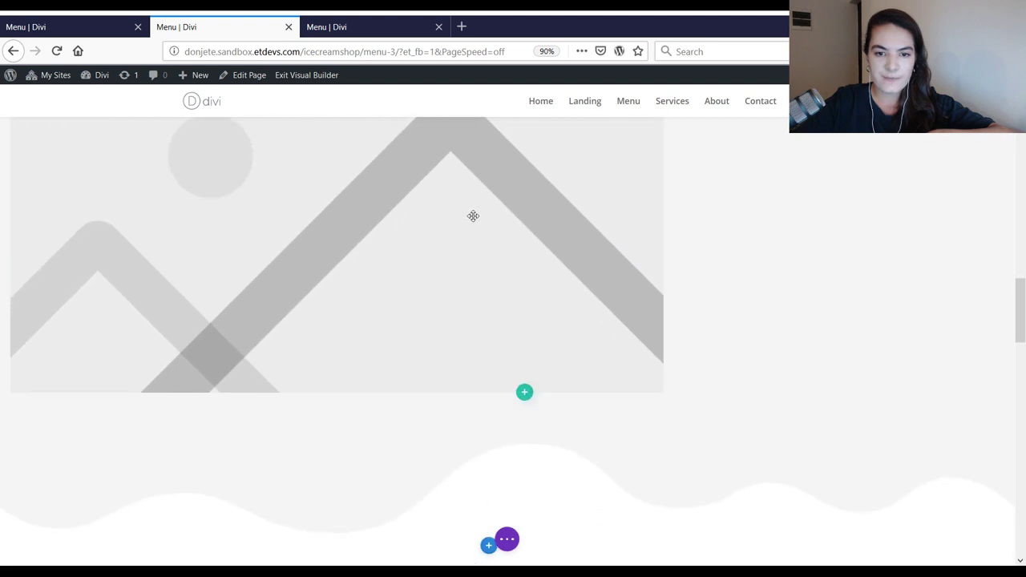
scroll(471, 225, "up", 2)
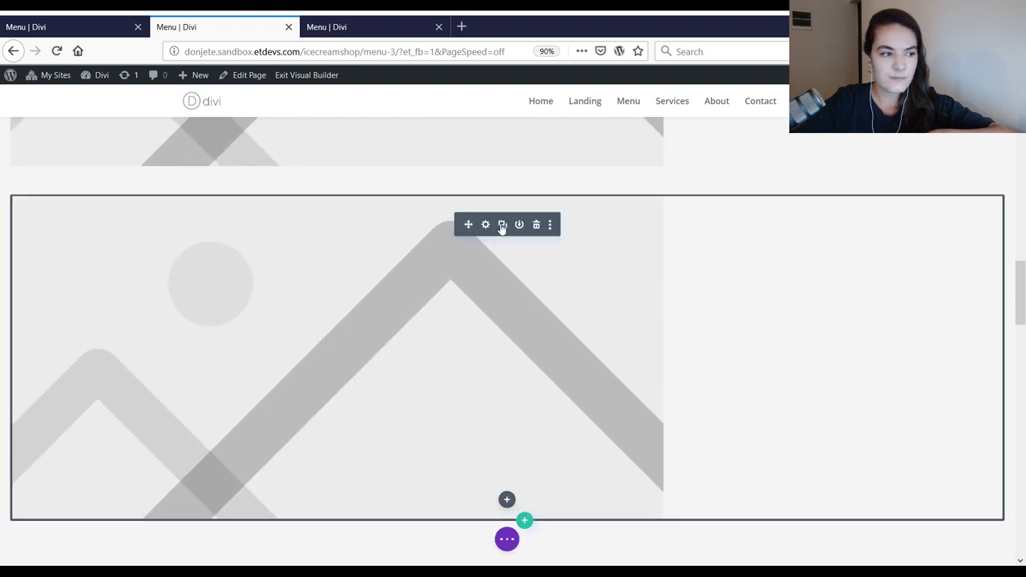
scroll(501, 228, "down", 3)
scroll(489, 249, "up", 3)
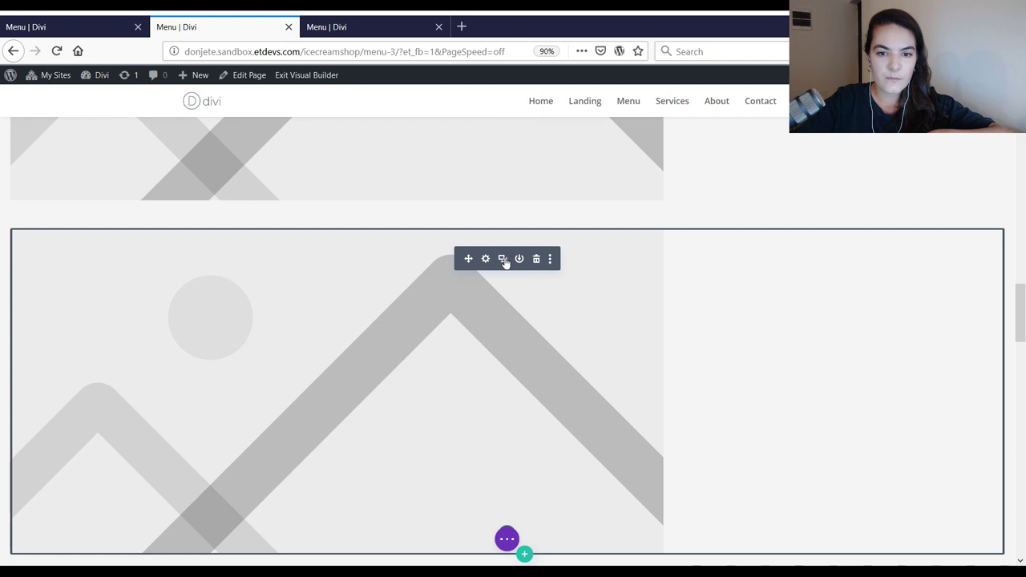
scroll(562, 280, "down", 1)
scroll(600, 289, "up", 7)
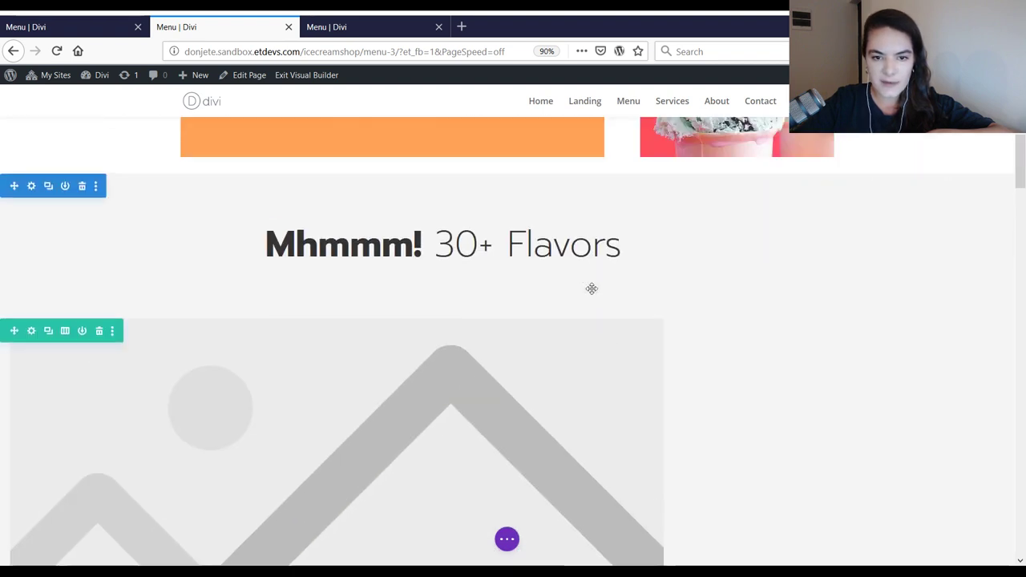
scroll(566, 289, "down", 8)
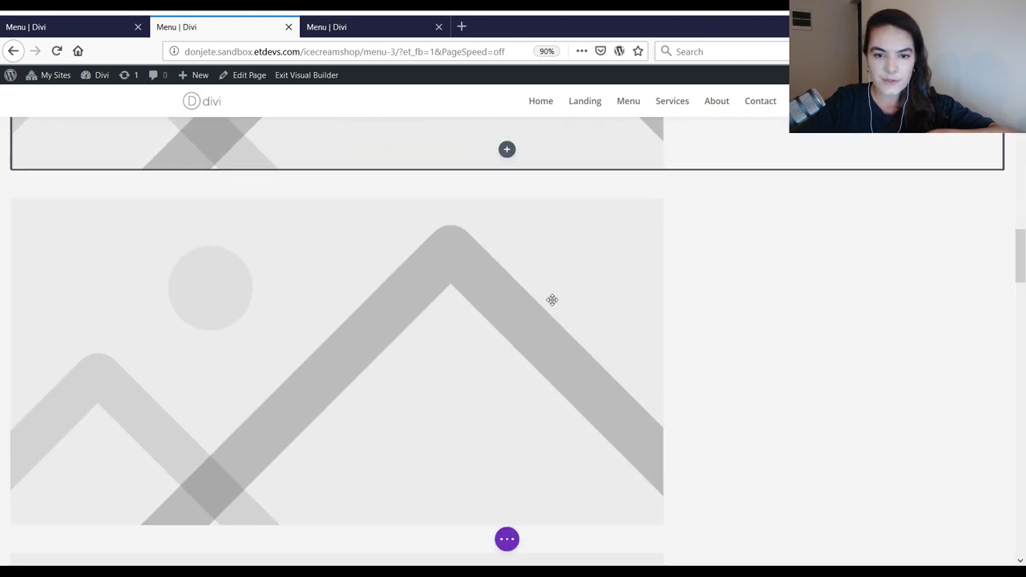
scroll(546, 324, "down", 1)
scroll(546, 333, "down", 2)
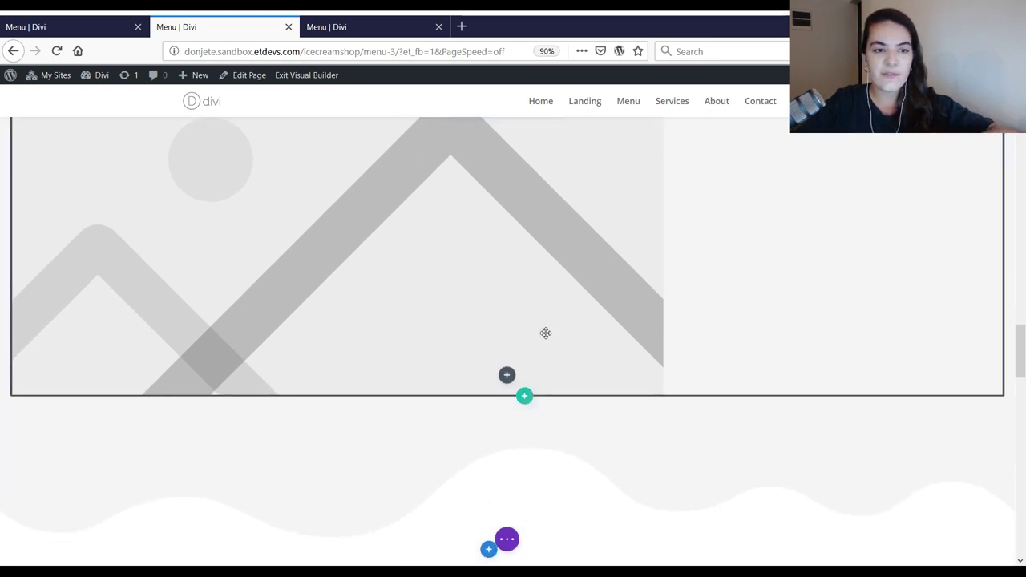
scroll(537, 350, "down", 3)
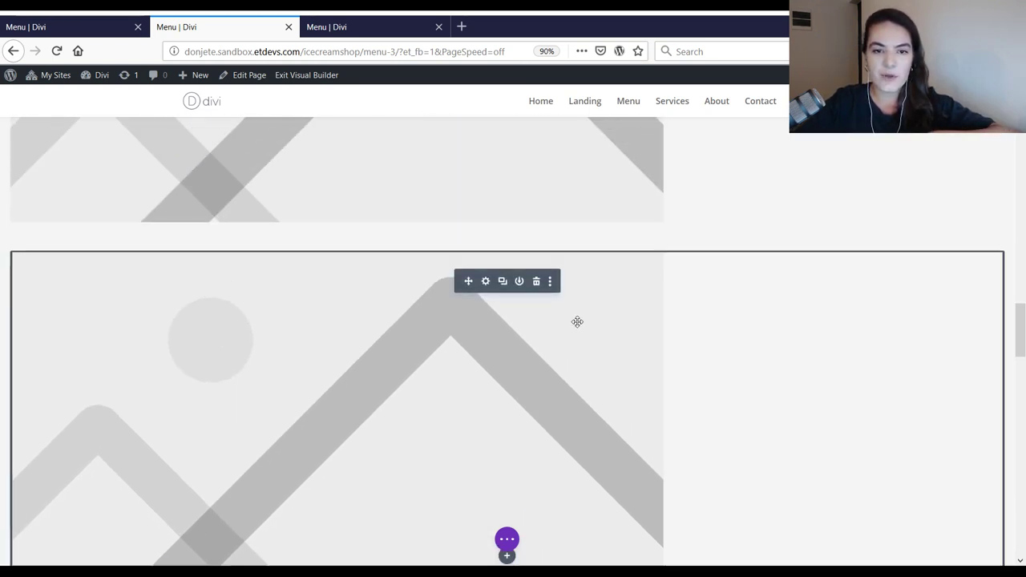
scroll(494, 286, "up", 2)
scroll(496, 286, "down", 5)
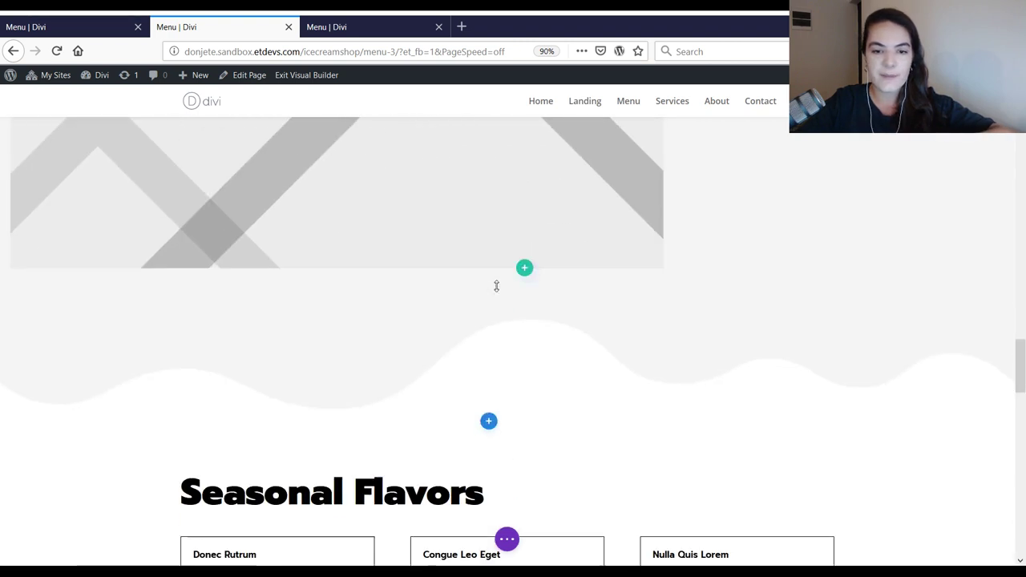
- Look at the flavor carousel on the demo menu page and return to the stacked images in the builder
left_click(73, 20)
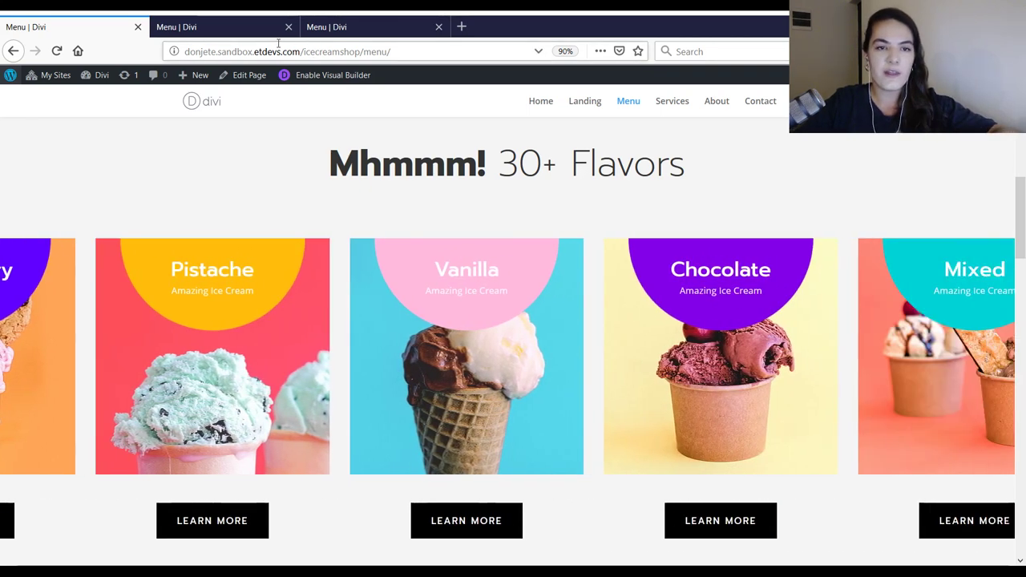
left_click(235, 36)
scroll(537, 273, "up", 10)
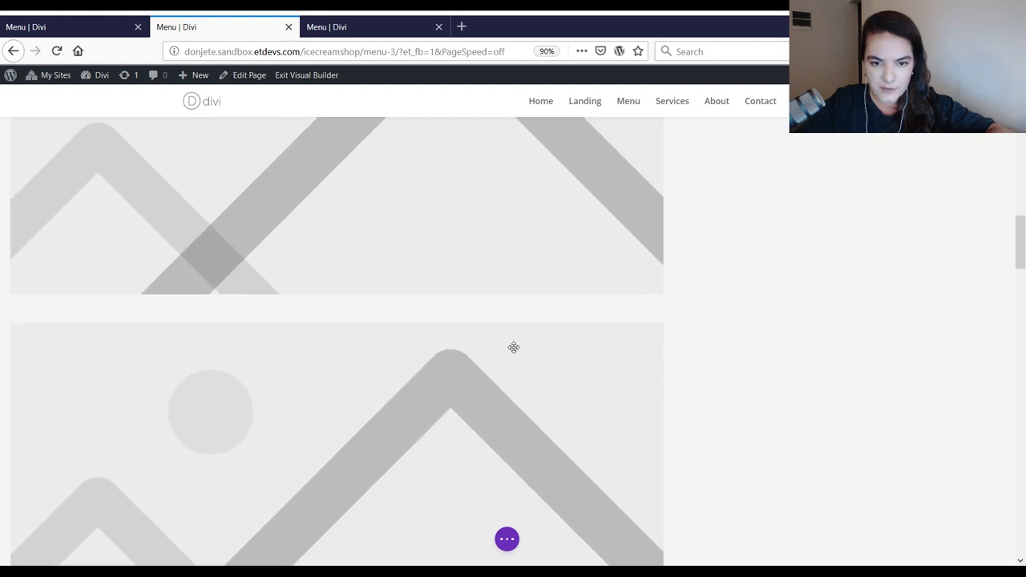
scroll(513, 345, "up", 3)
scroll(517, 448, "down", 3)
- Save the page and reload the live menu-3 page with the developer tools closed
left_click(506, 541)
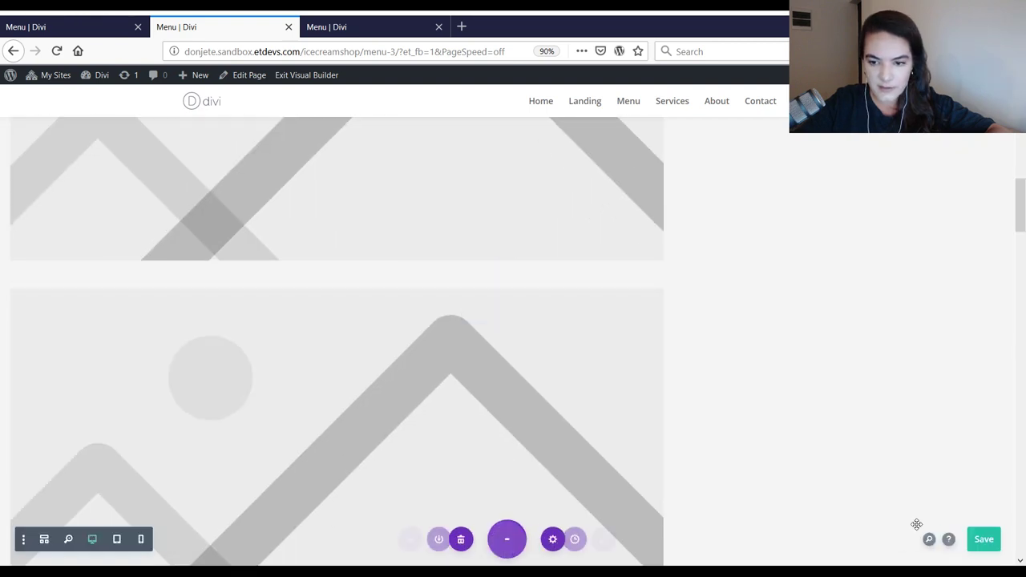
left_click(363, 28)
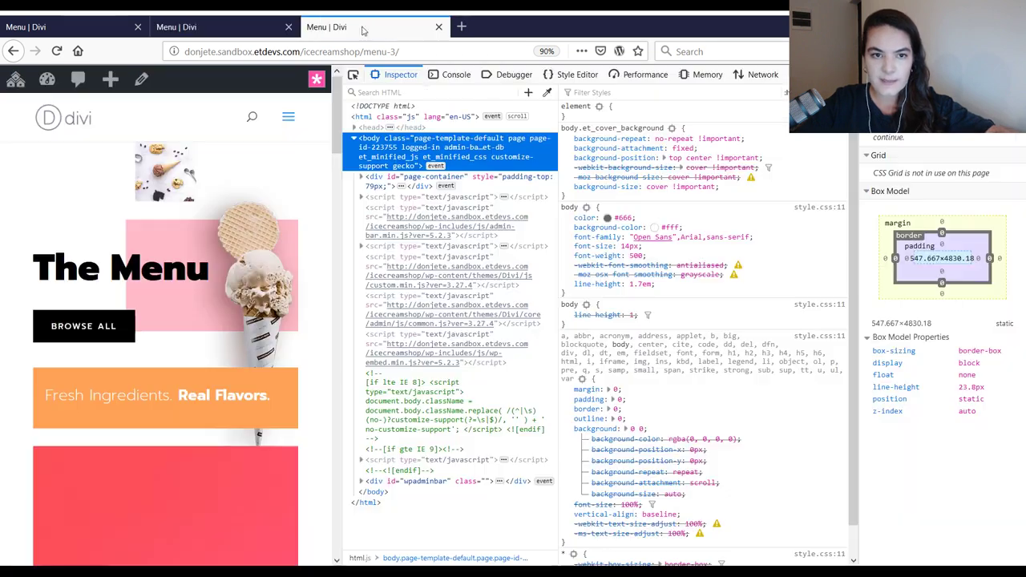
key("F12")
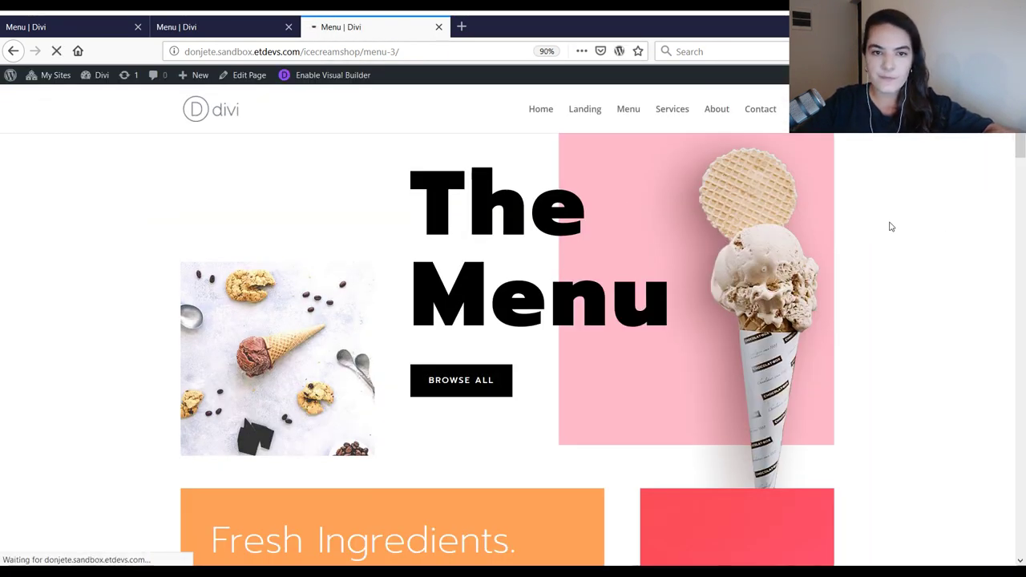
- Check the image carousel in the live page's flavors section and return to the stacked images in the builder
scroll(861, 226, "down", 10)
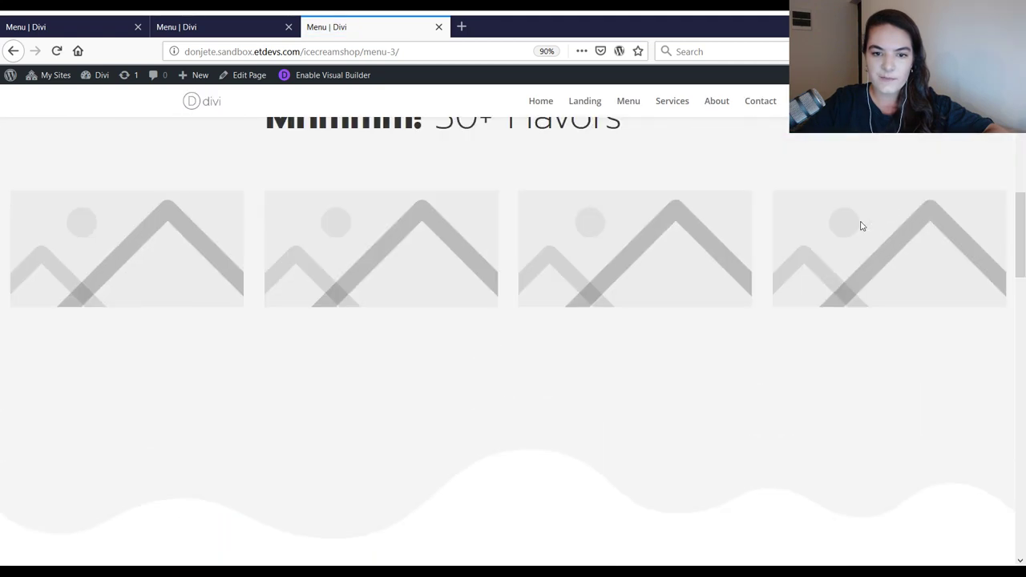
scroll(872, 142, "up", 1)
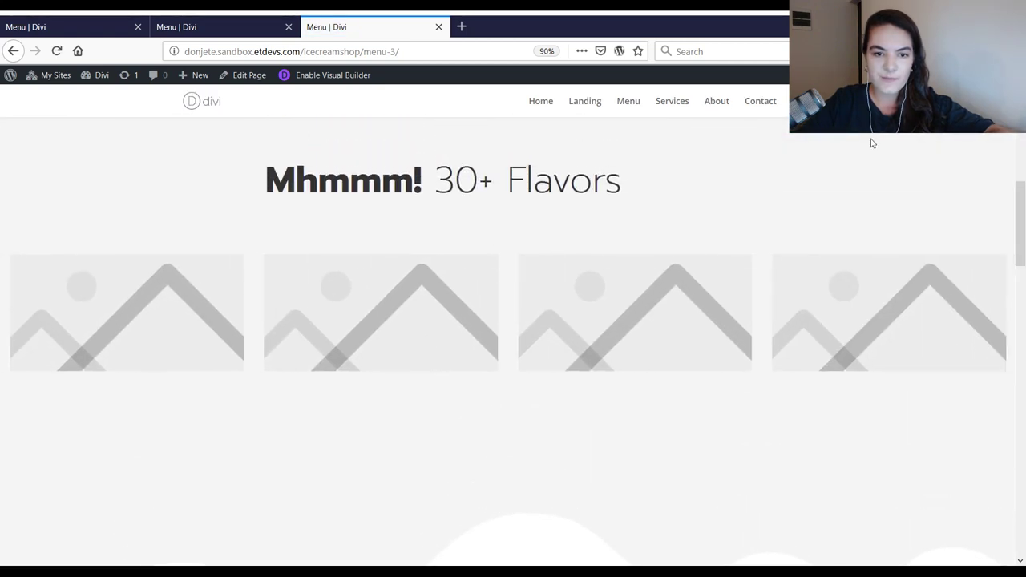
left_click(218, 25)
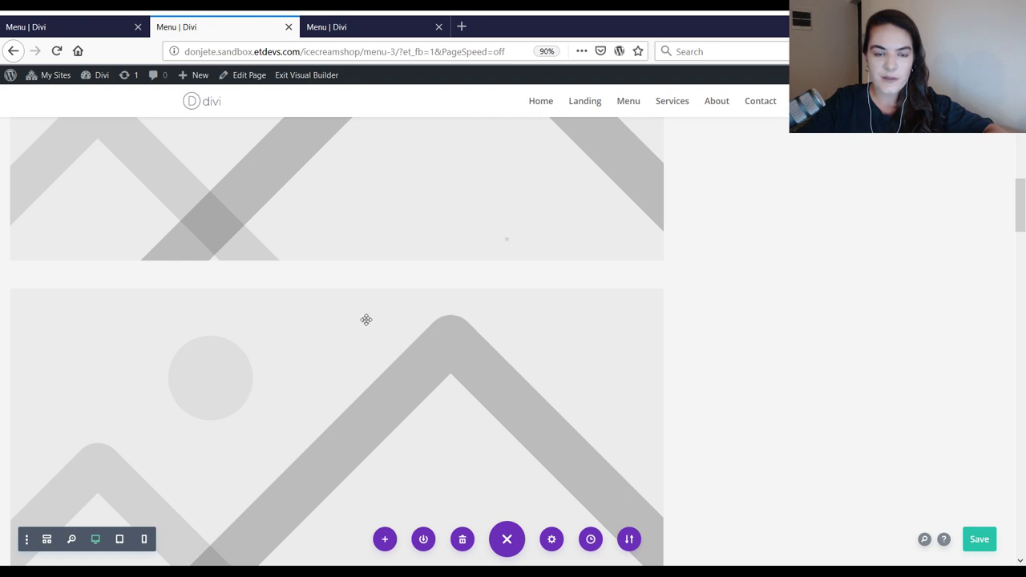
- Insert a Video module between two of the placeholder images and move its settings window clear of the save control
left_click(507, 240)
type("vide")
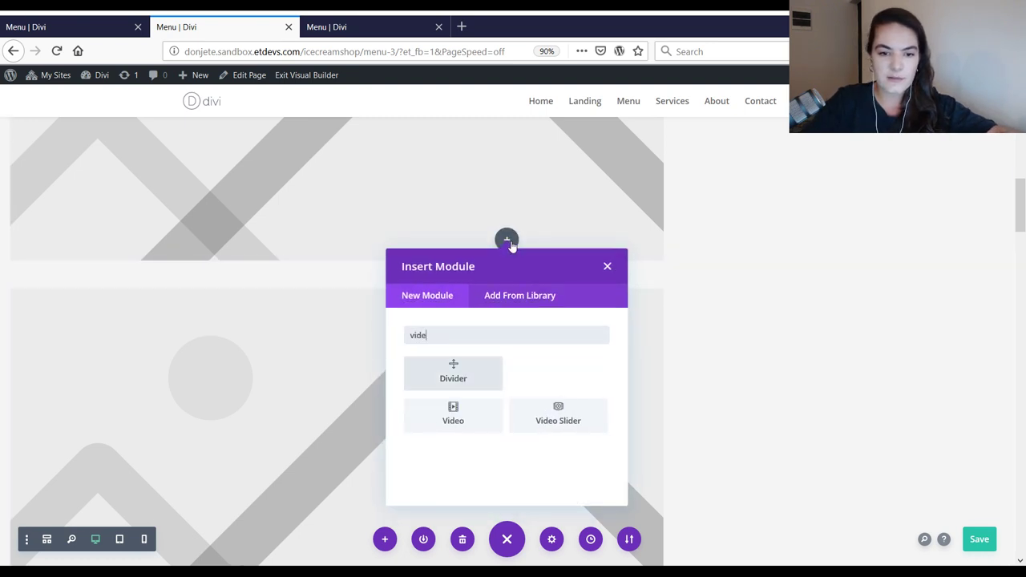
key("Right")
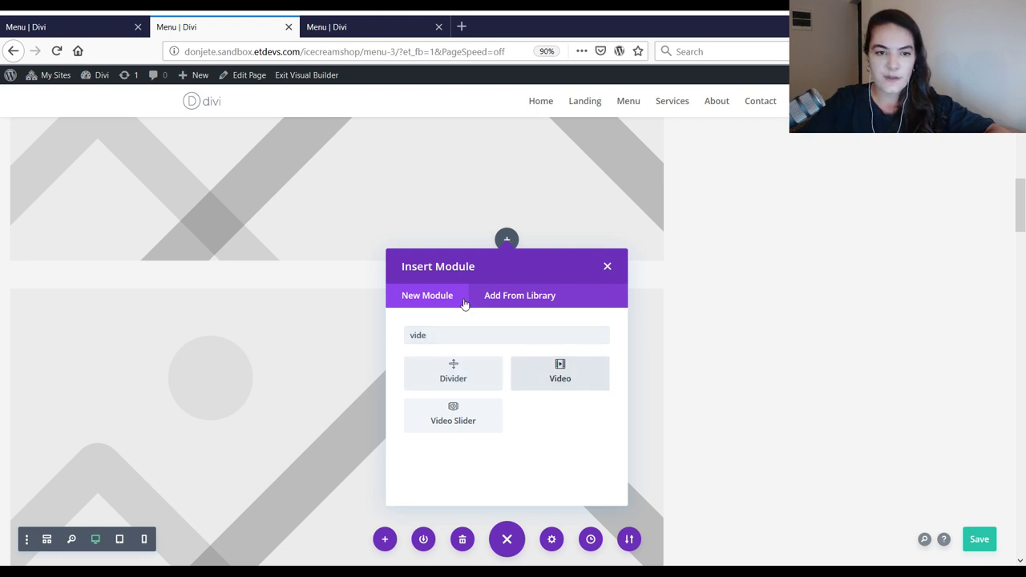
key("Return")
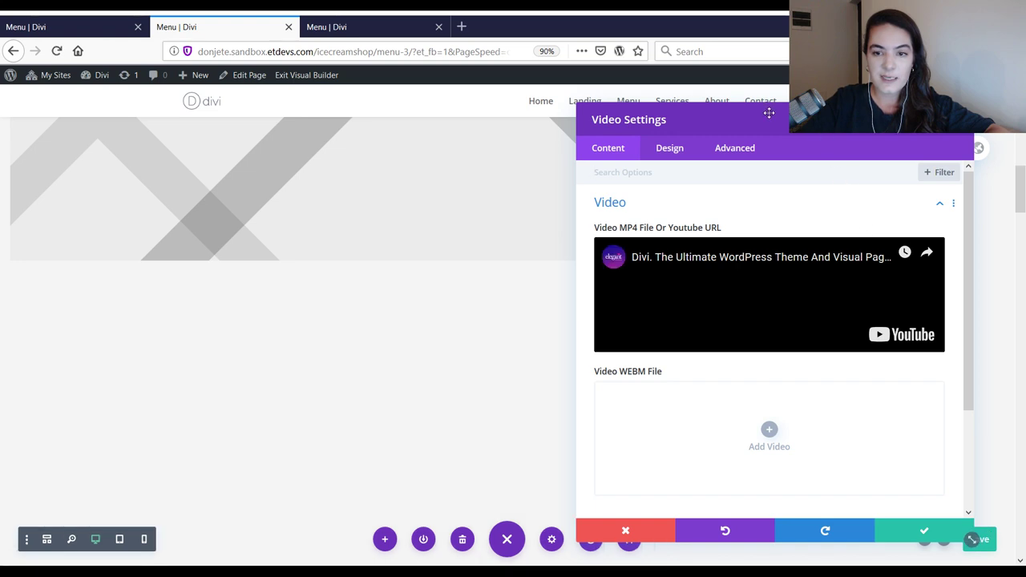
left_click_drag(768, 113, 708, 105)
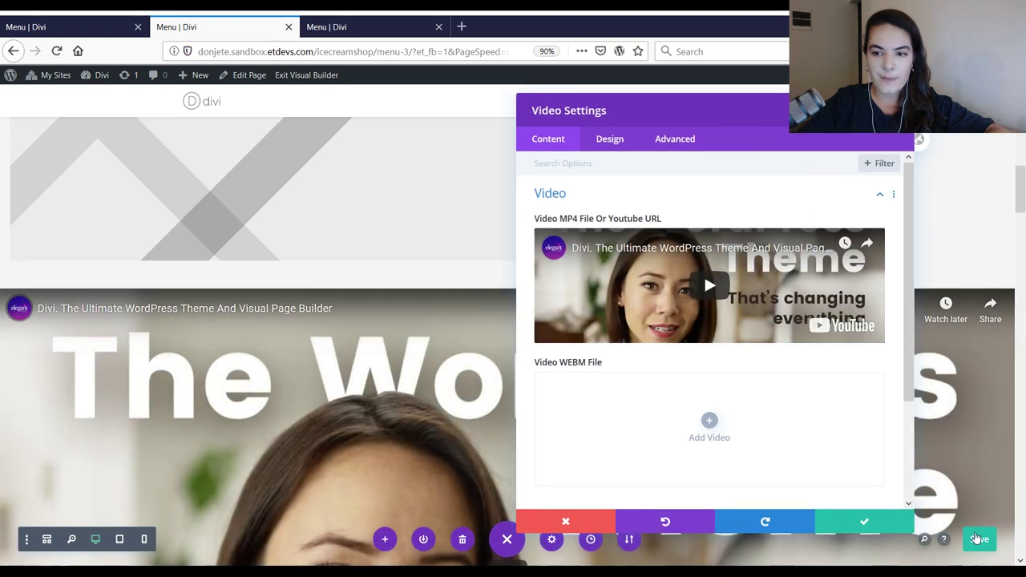
- Set the Video module's left and right margins to linked values of 1vw
left_click(609, 138)
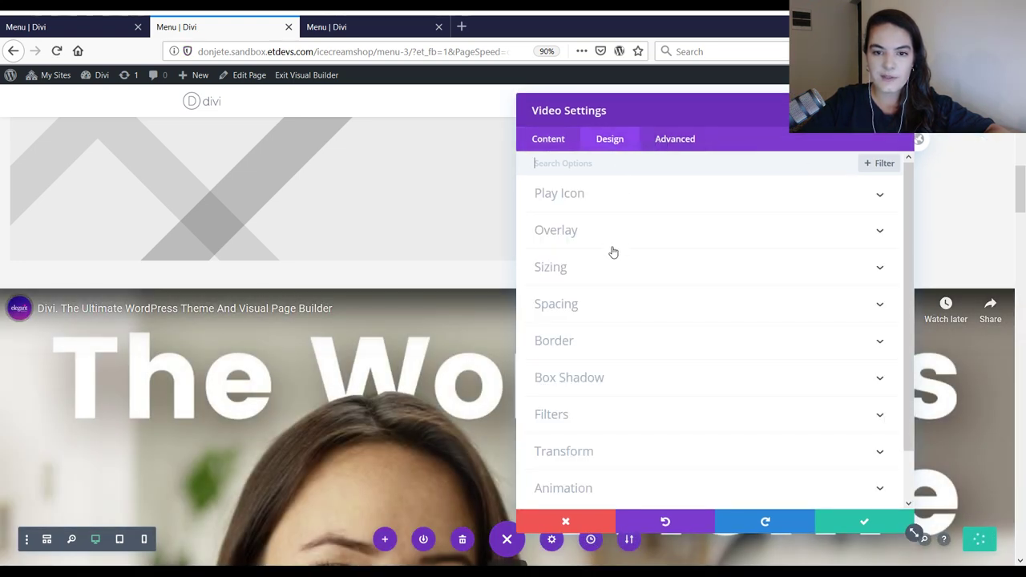
left_click(607, 272)
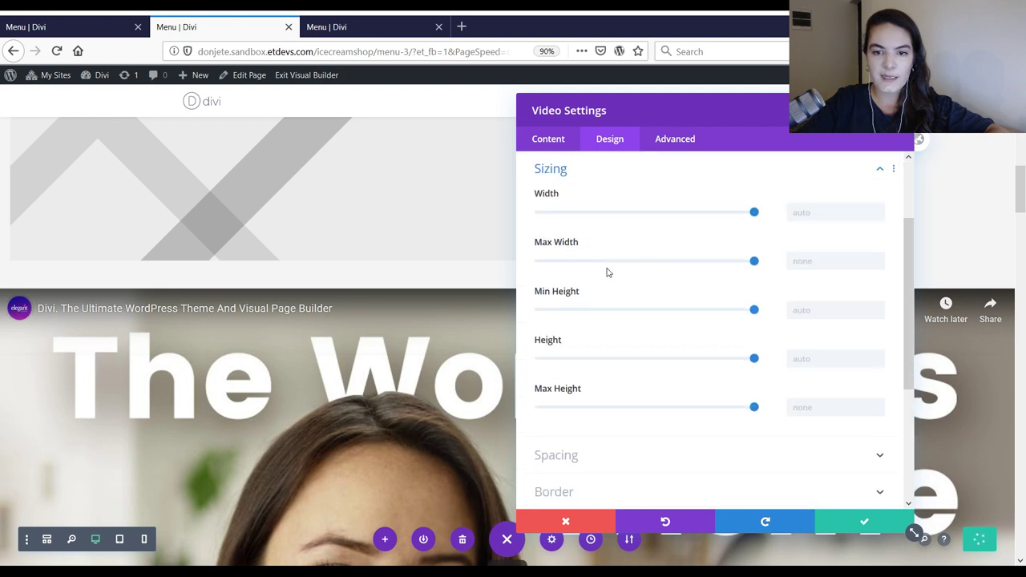
left_click(611, 462)
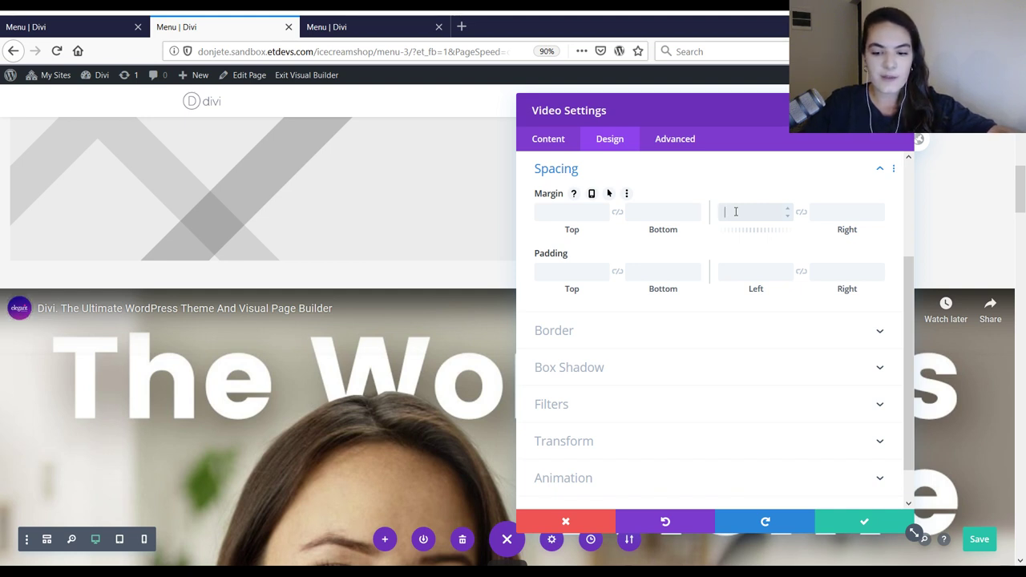
left_click_drag(785, 214, 797, 215)
left_click(799, 214)
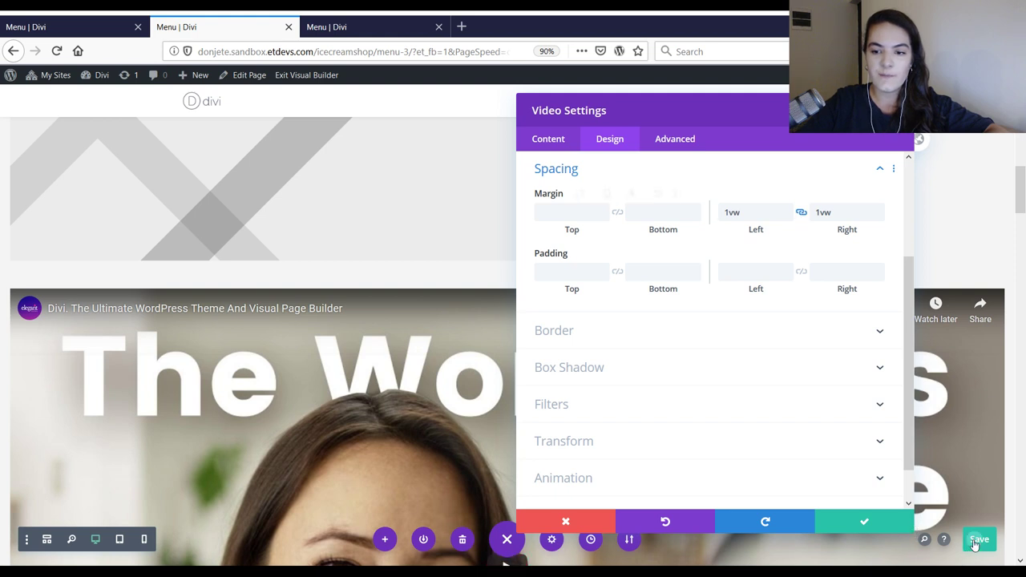
- Save the page with the new Video module and reload the live menu-3 page
left_click(374, 24)
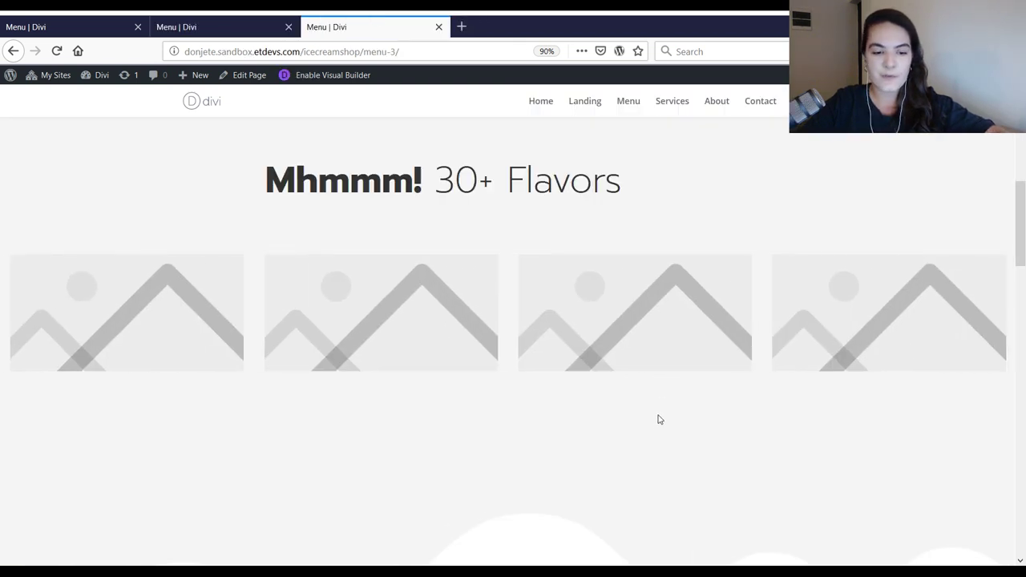
key("F5")
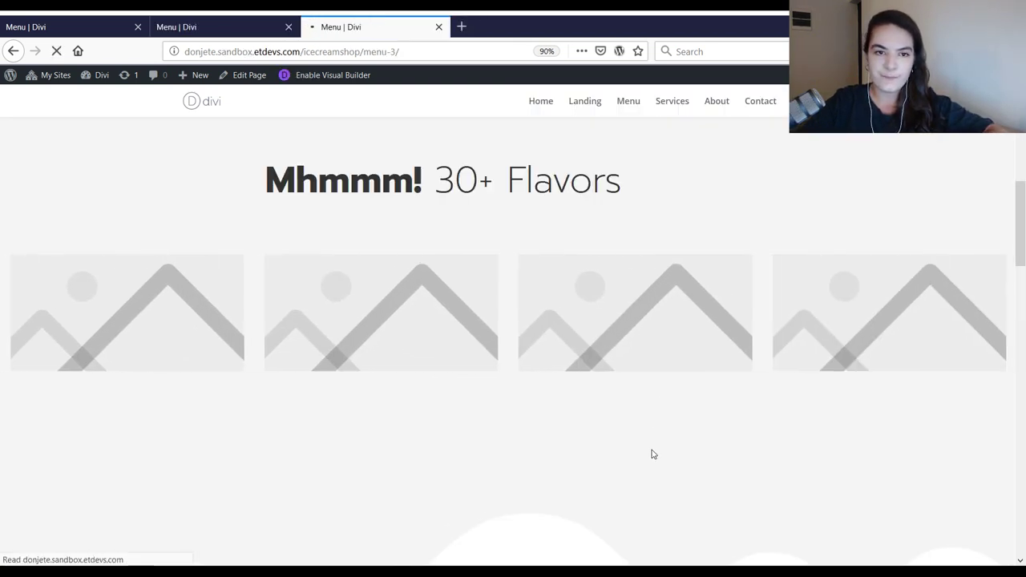